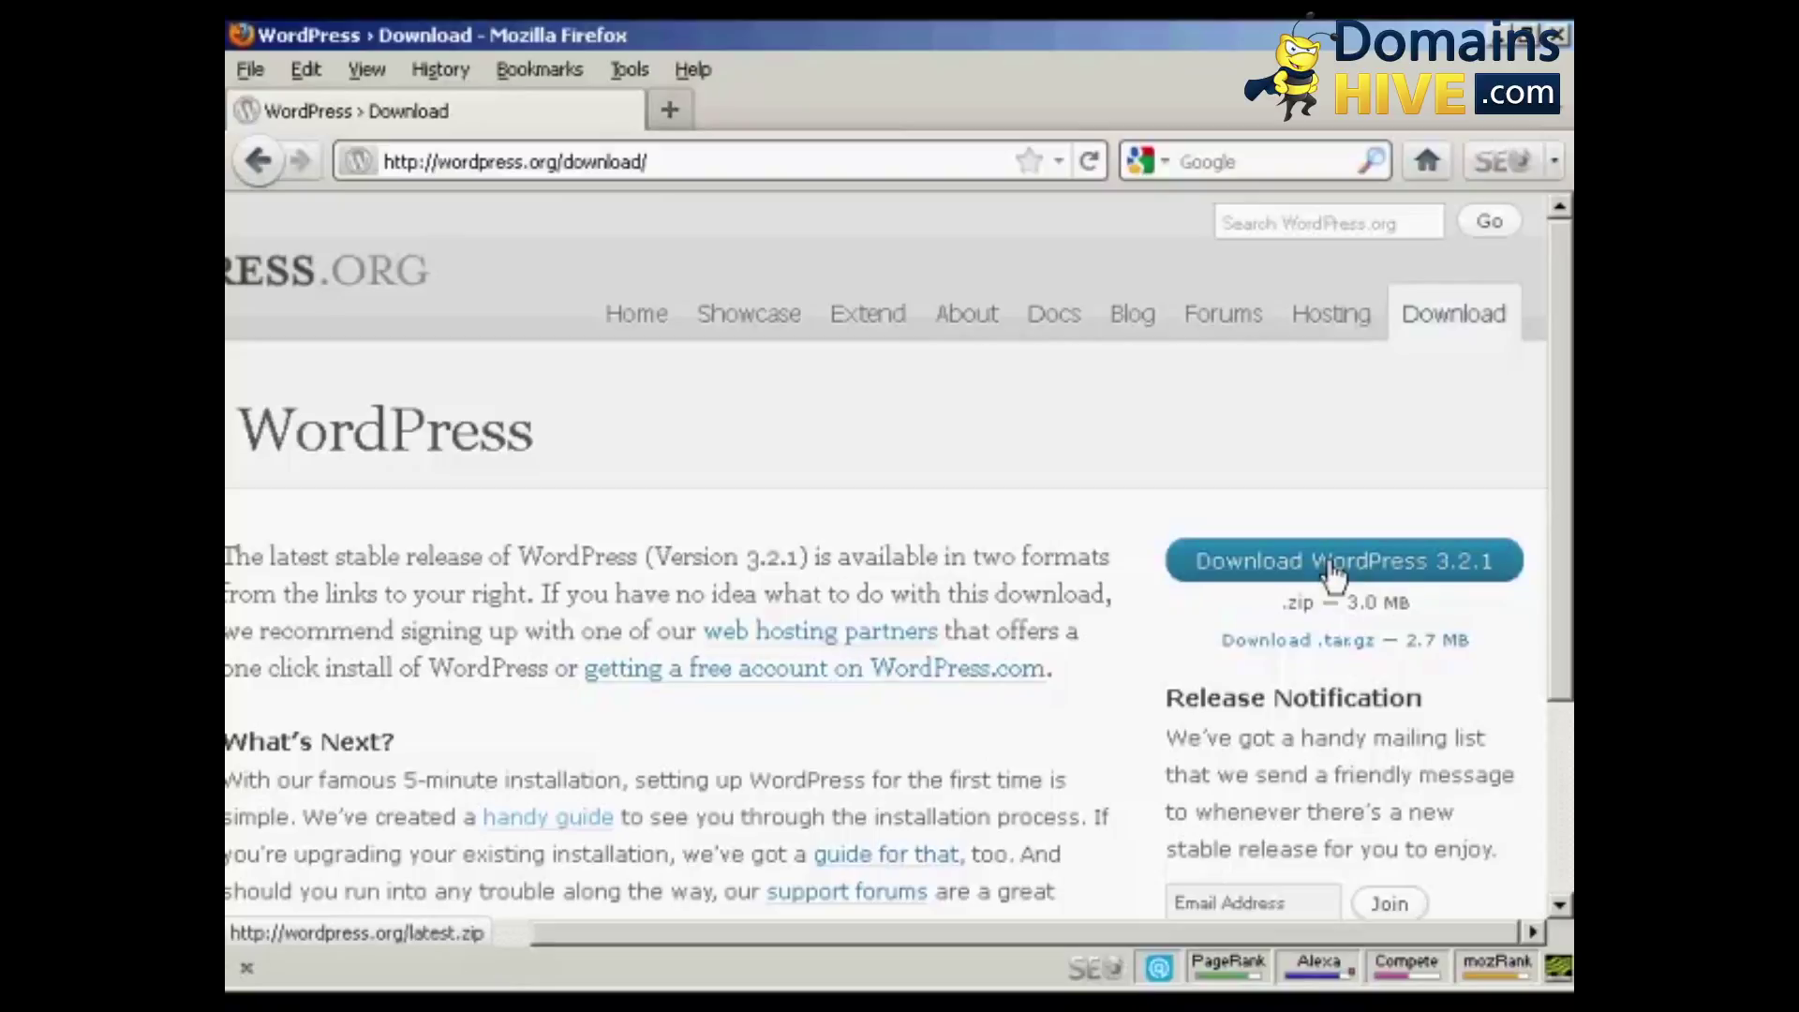
- Download WordPress 3.2.1 as a zip, saving wordpress-3.2.1.zip to disk, and close the downloads list
{"action": "left_click", "coordinate": [1335, 567]}
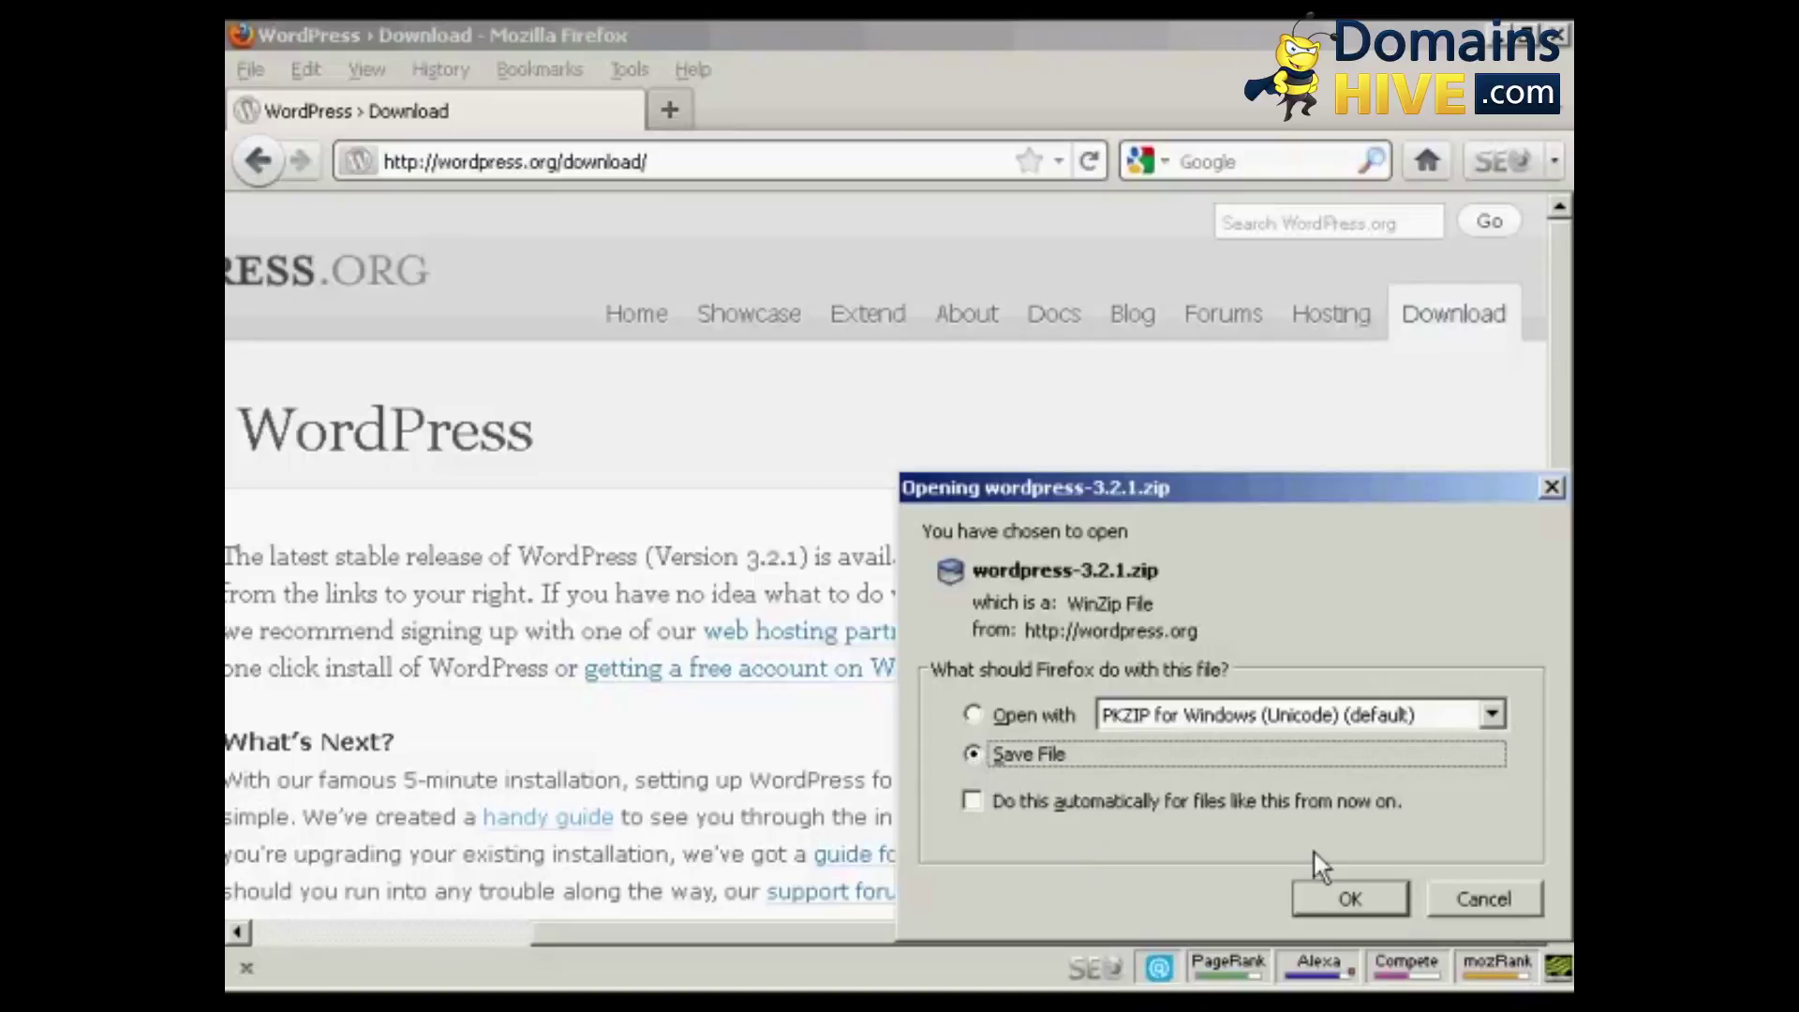
{"action": "left_click", "coordinate": [1355, 896]}
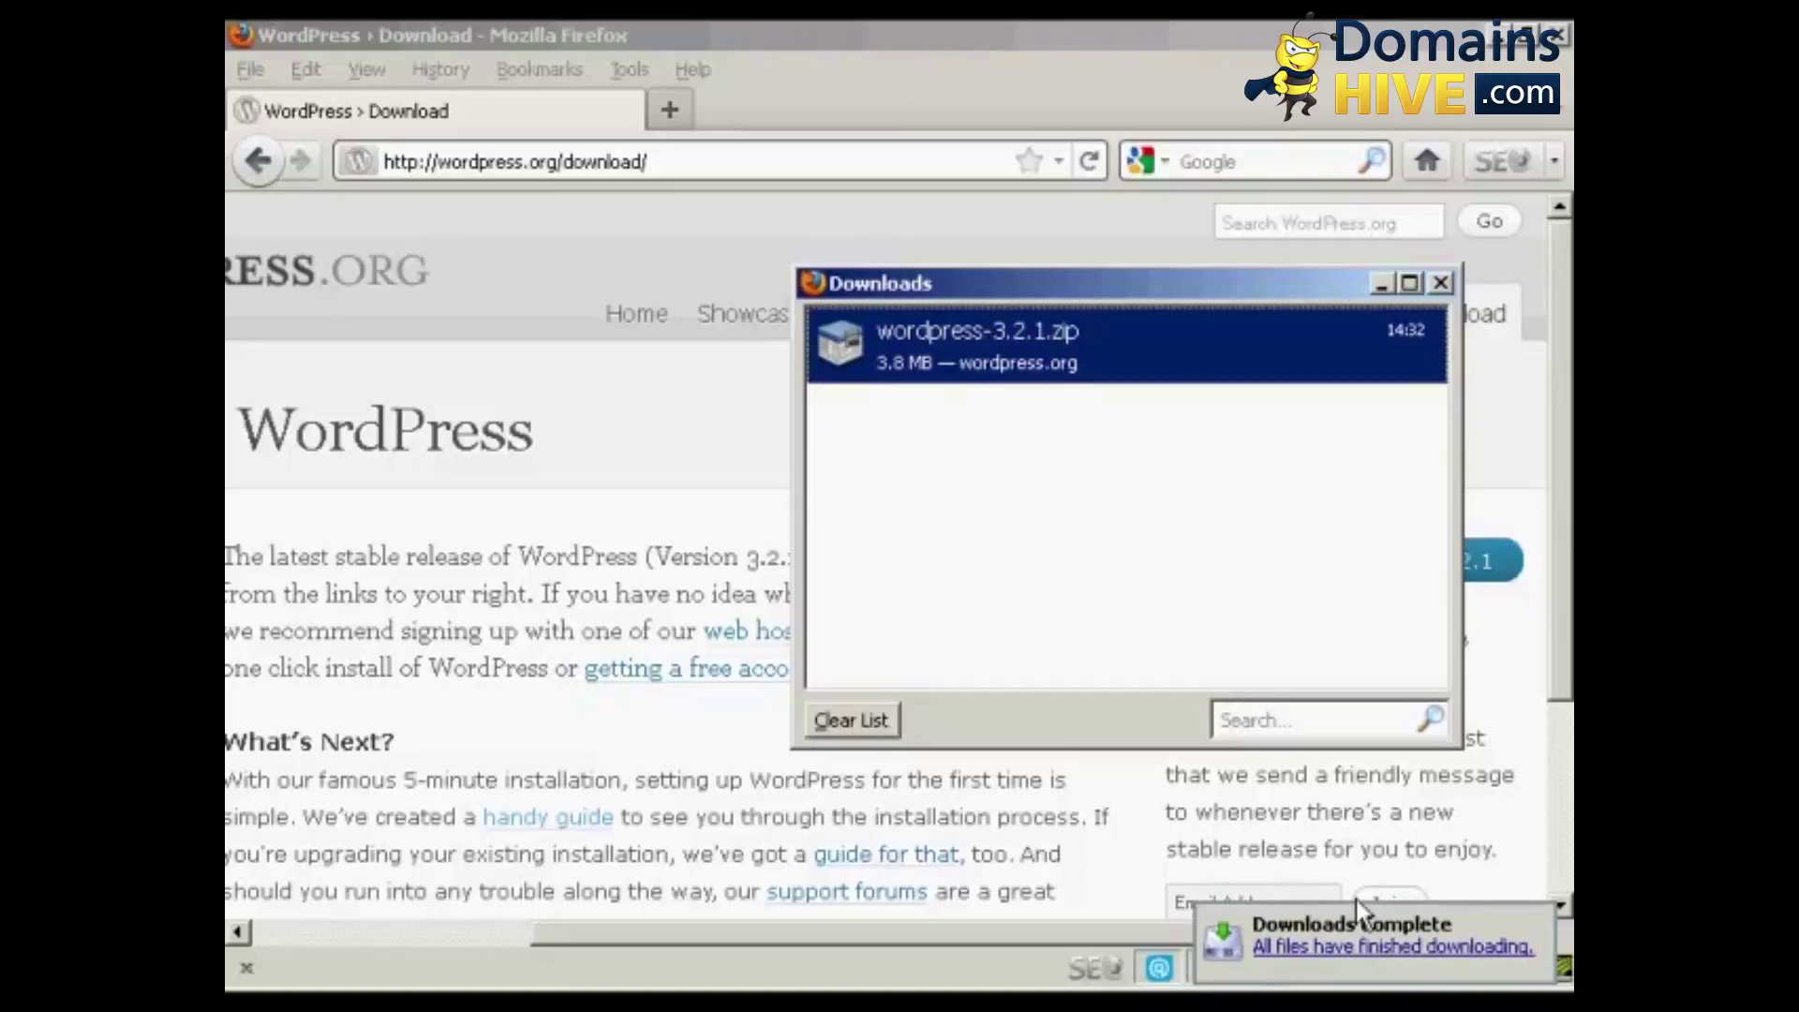
{"action": "left_click", "coordinate": [1440, 283]}
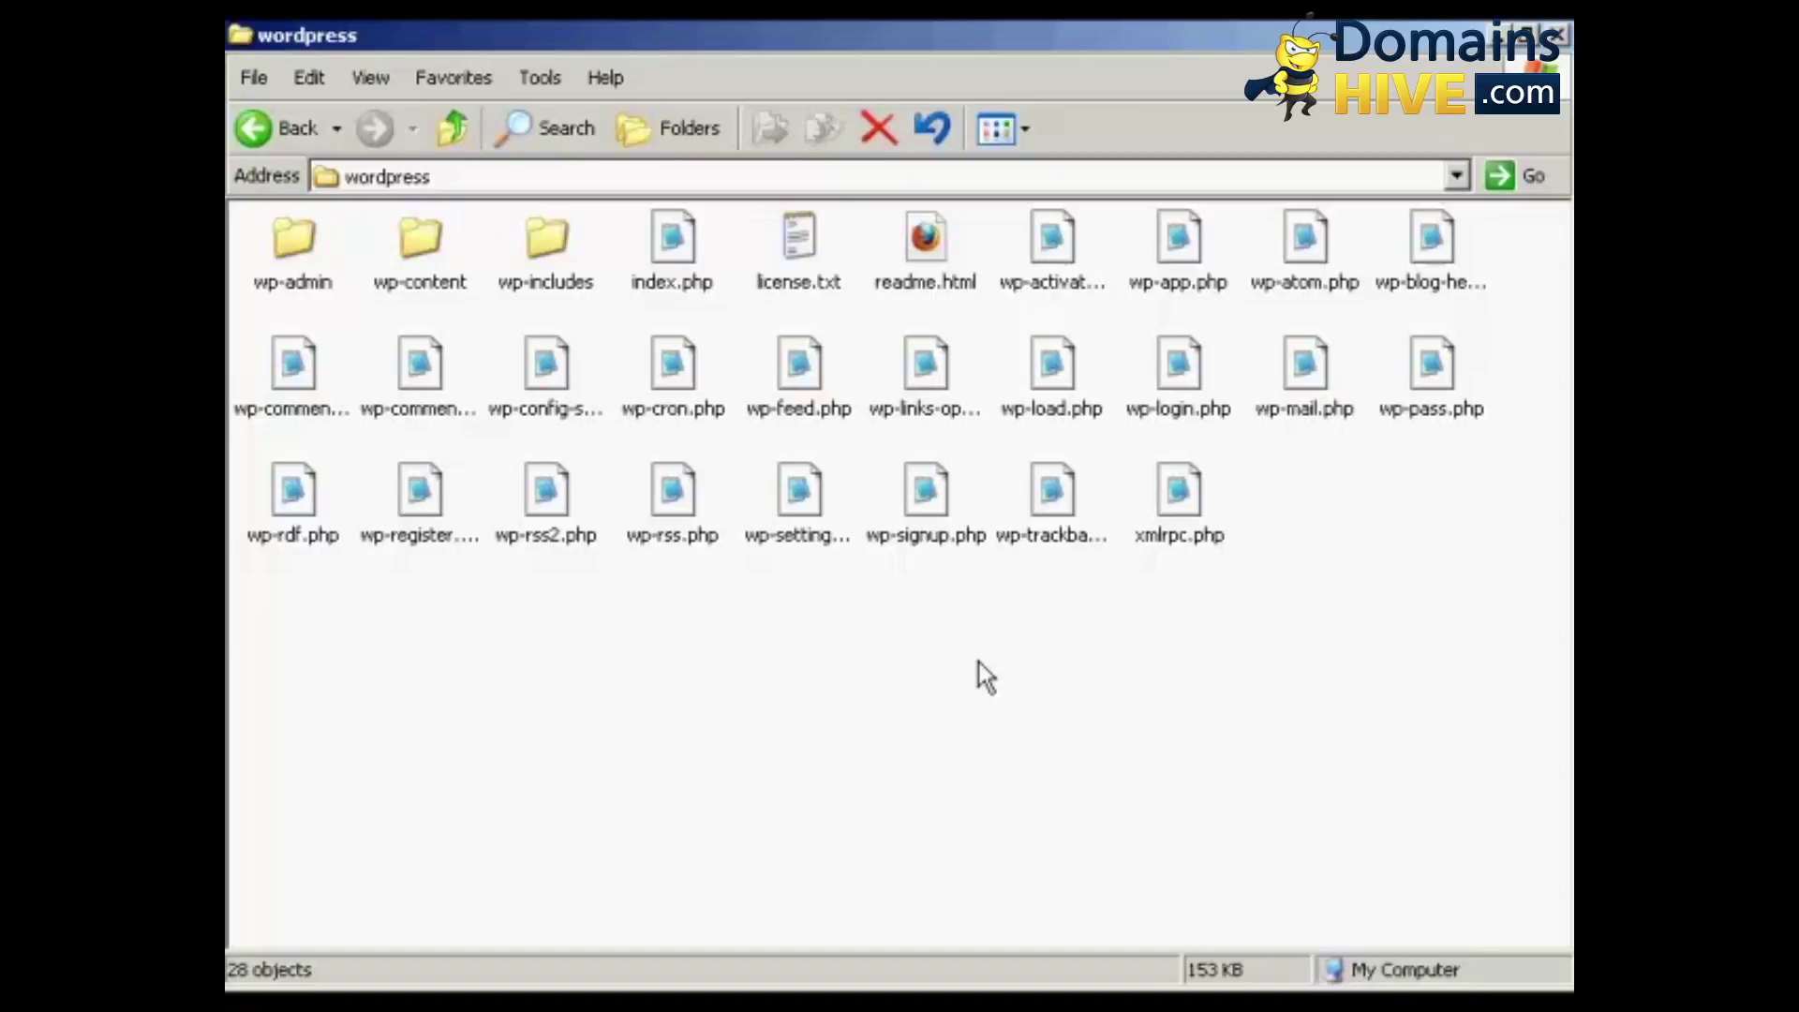
- Rename wp-config-sample.php in the wordpress folder to wp-config.php
{"action": "left_click", "coordinate": [562, 427]}
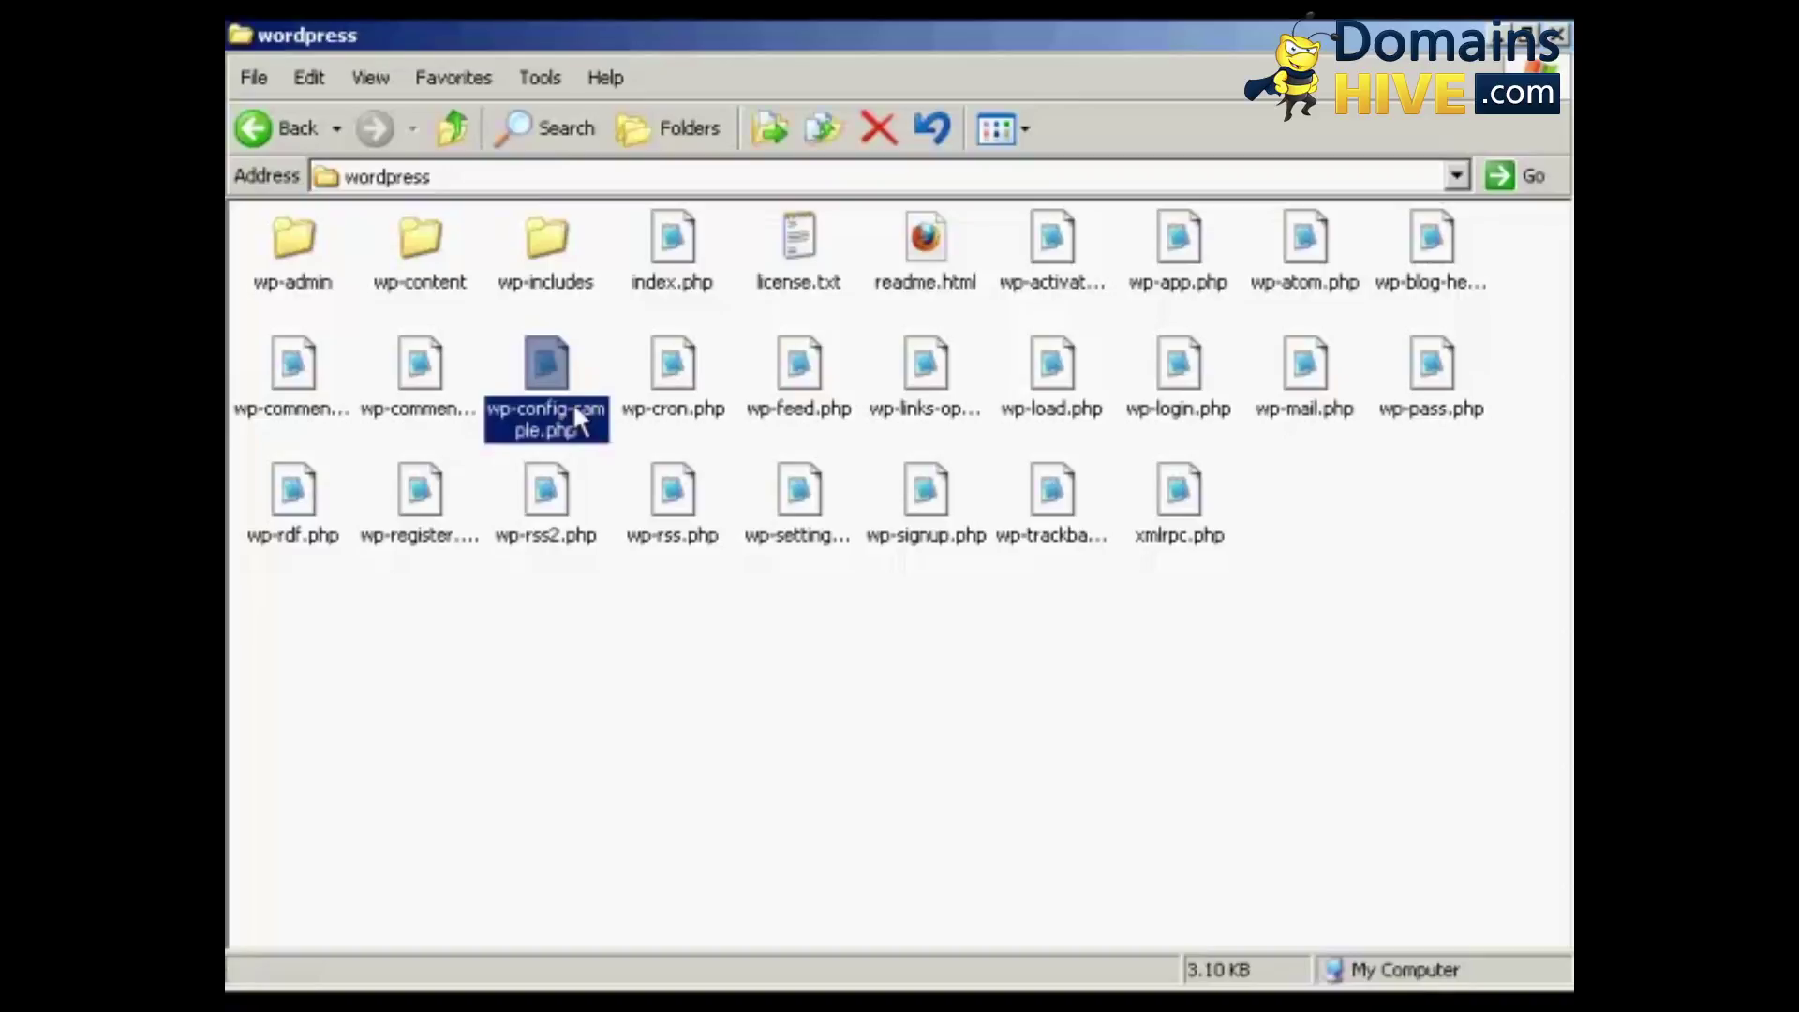
{"action": "left_click", "coordinate": [563, 413]}
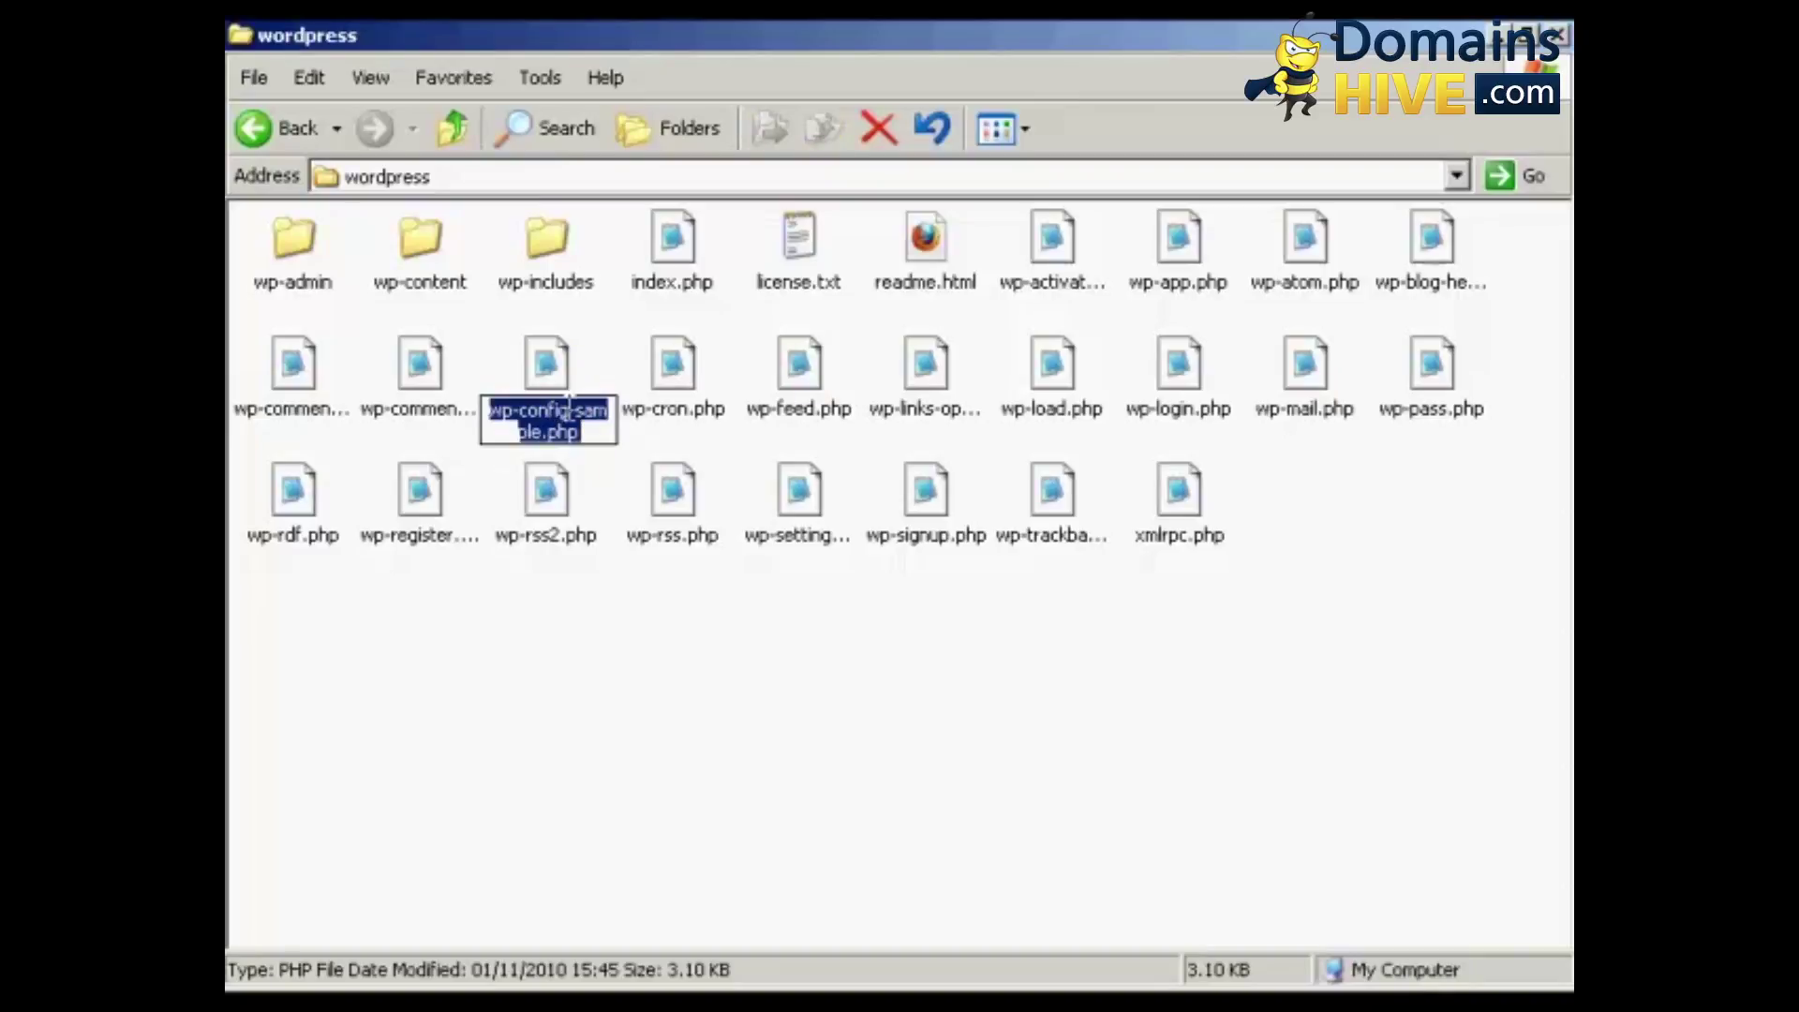
{"action": "left_click", "coordinate": [567, 411]}
{"action": "left_click_drag", "start_coordinate": [567, 411], "coordinate": [628, 429]}
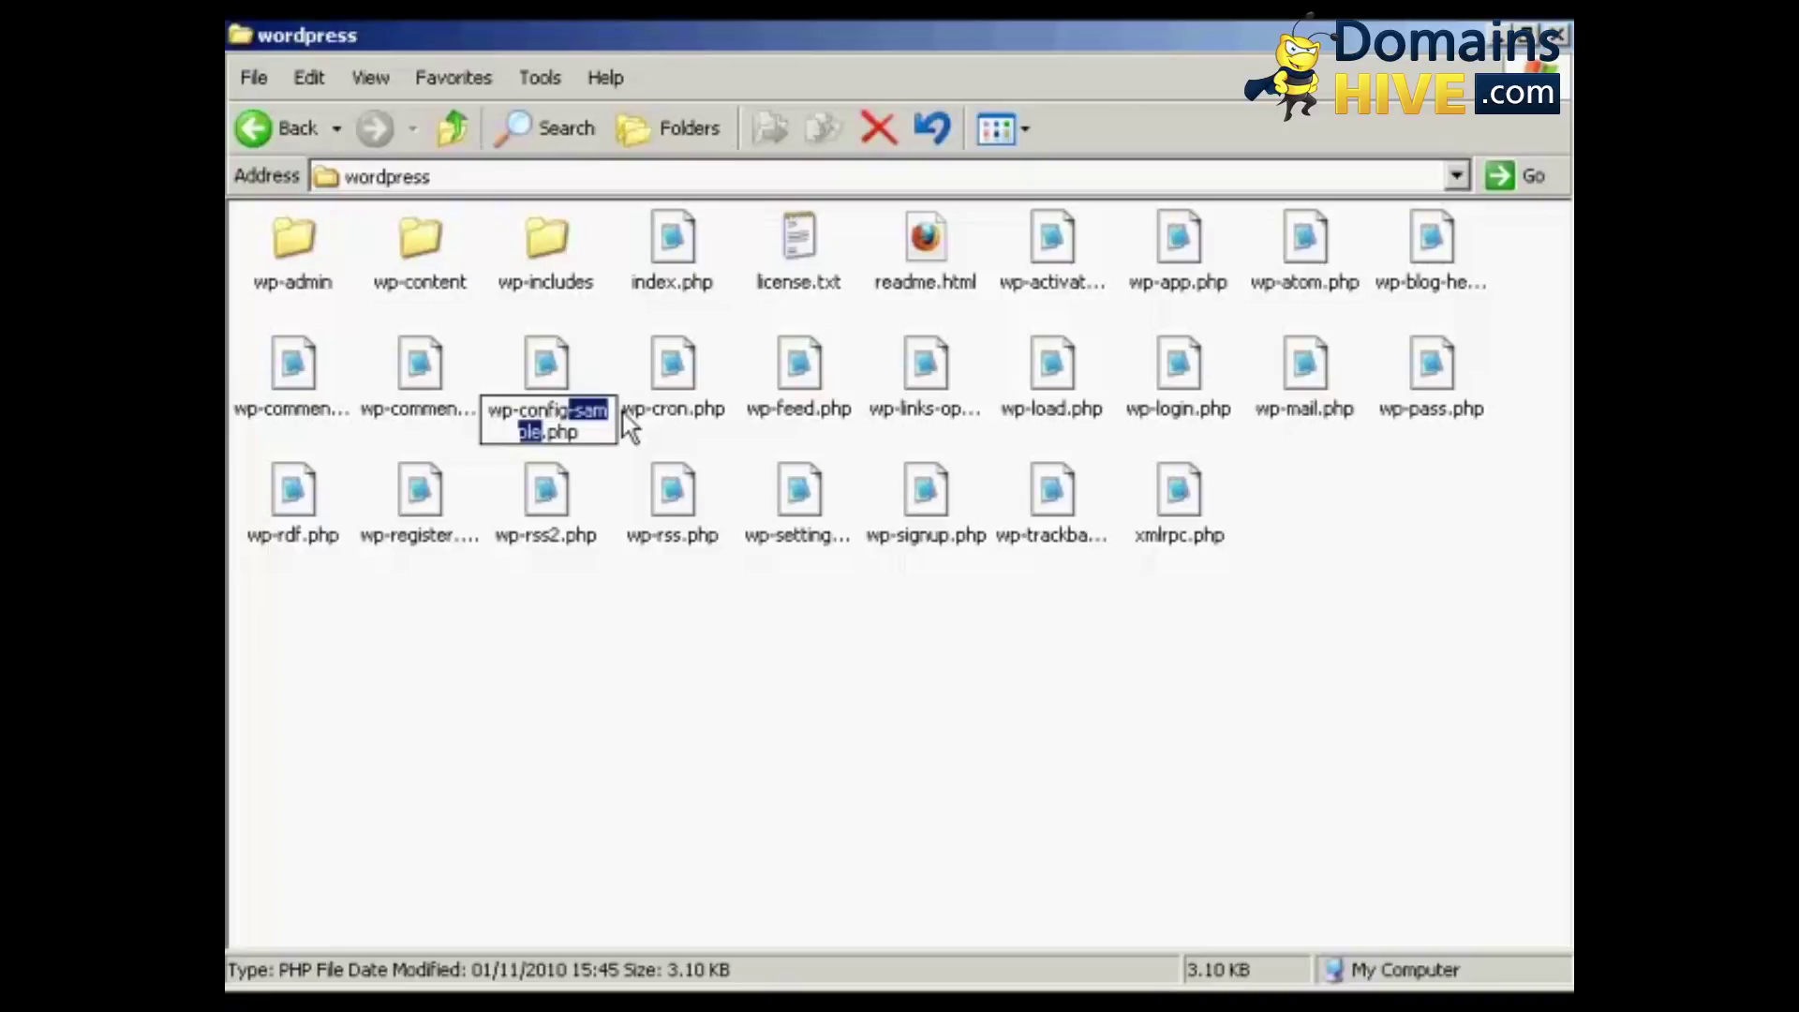
{"action": "key", "text": "Delete"}
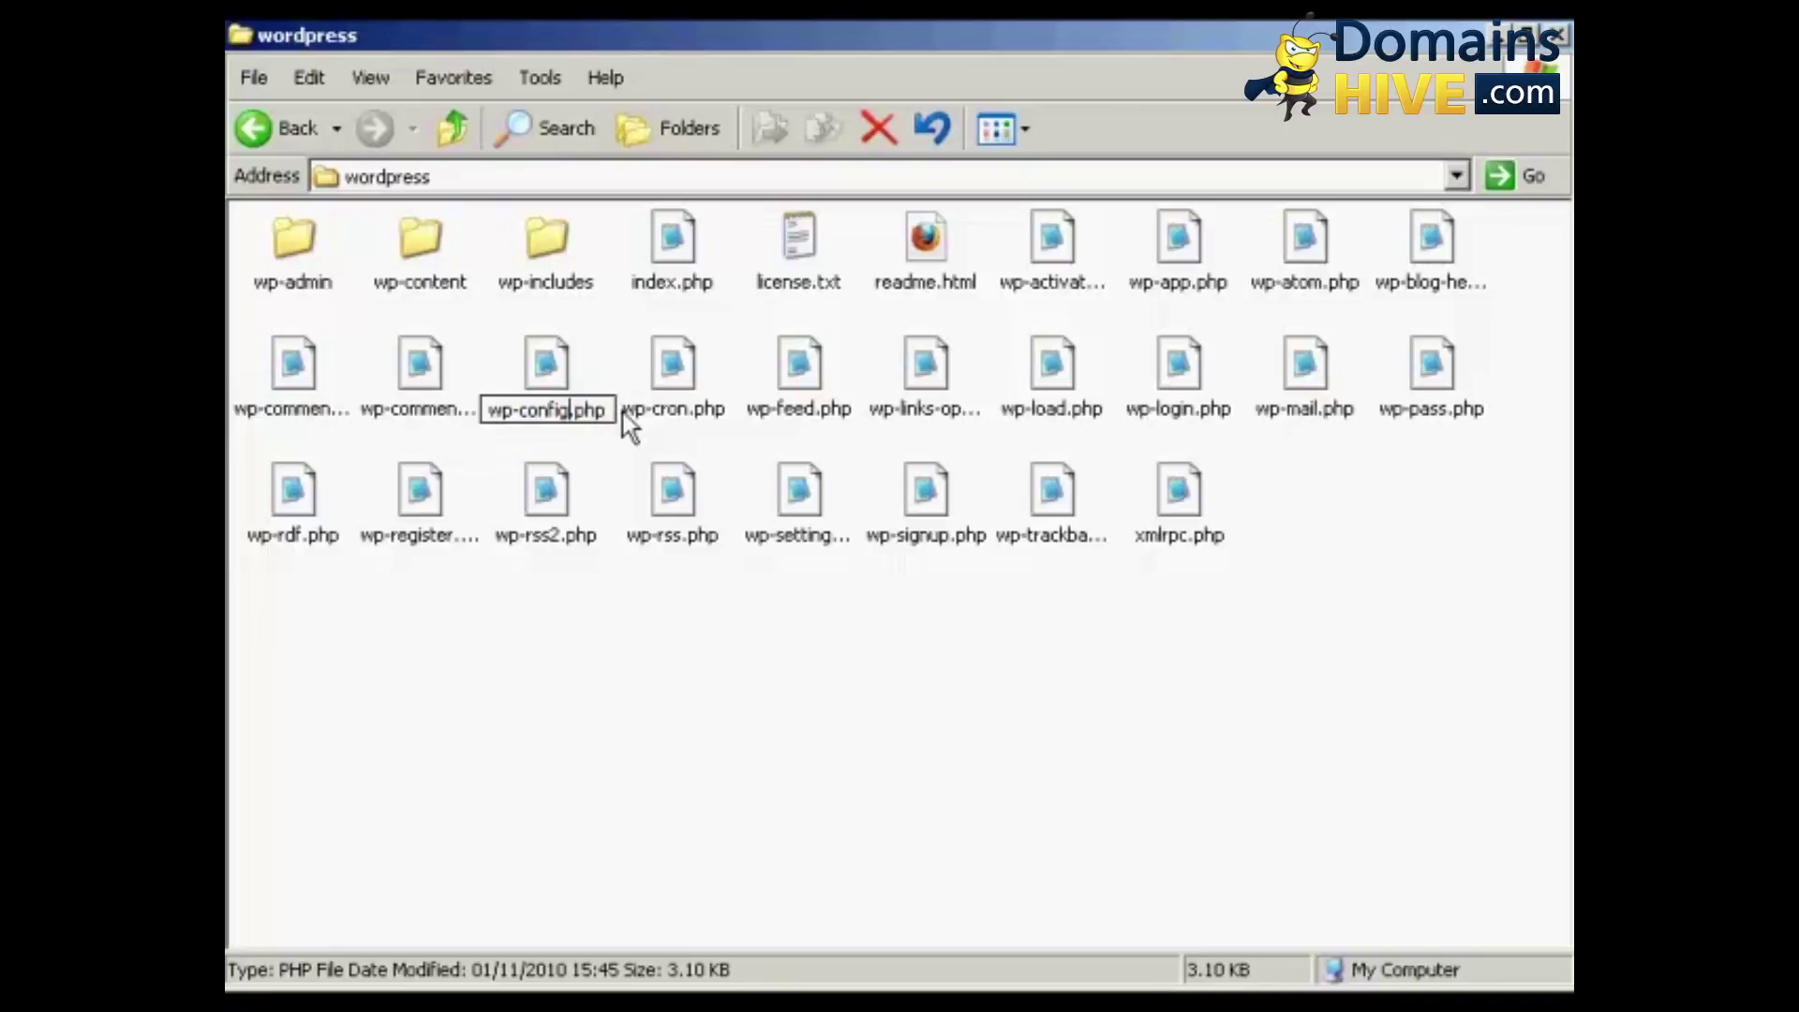
{"action": "left_click", "coordinate": [598, 360]}
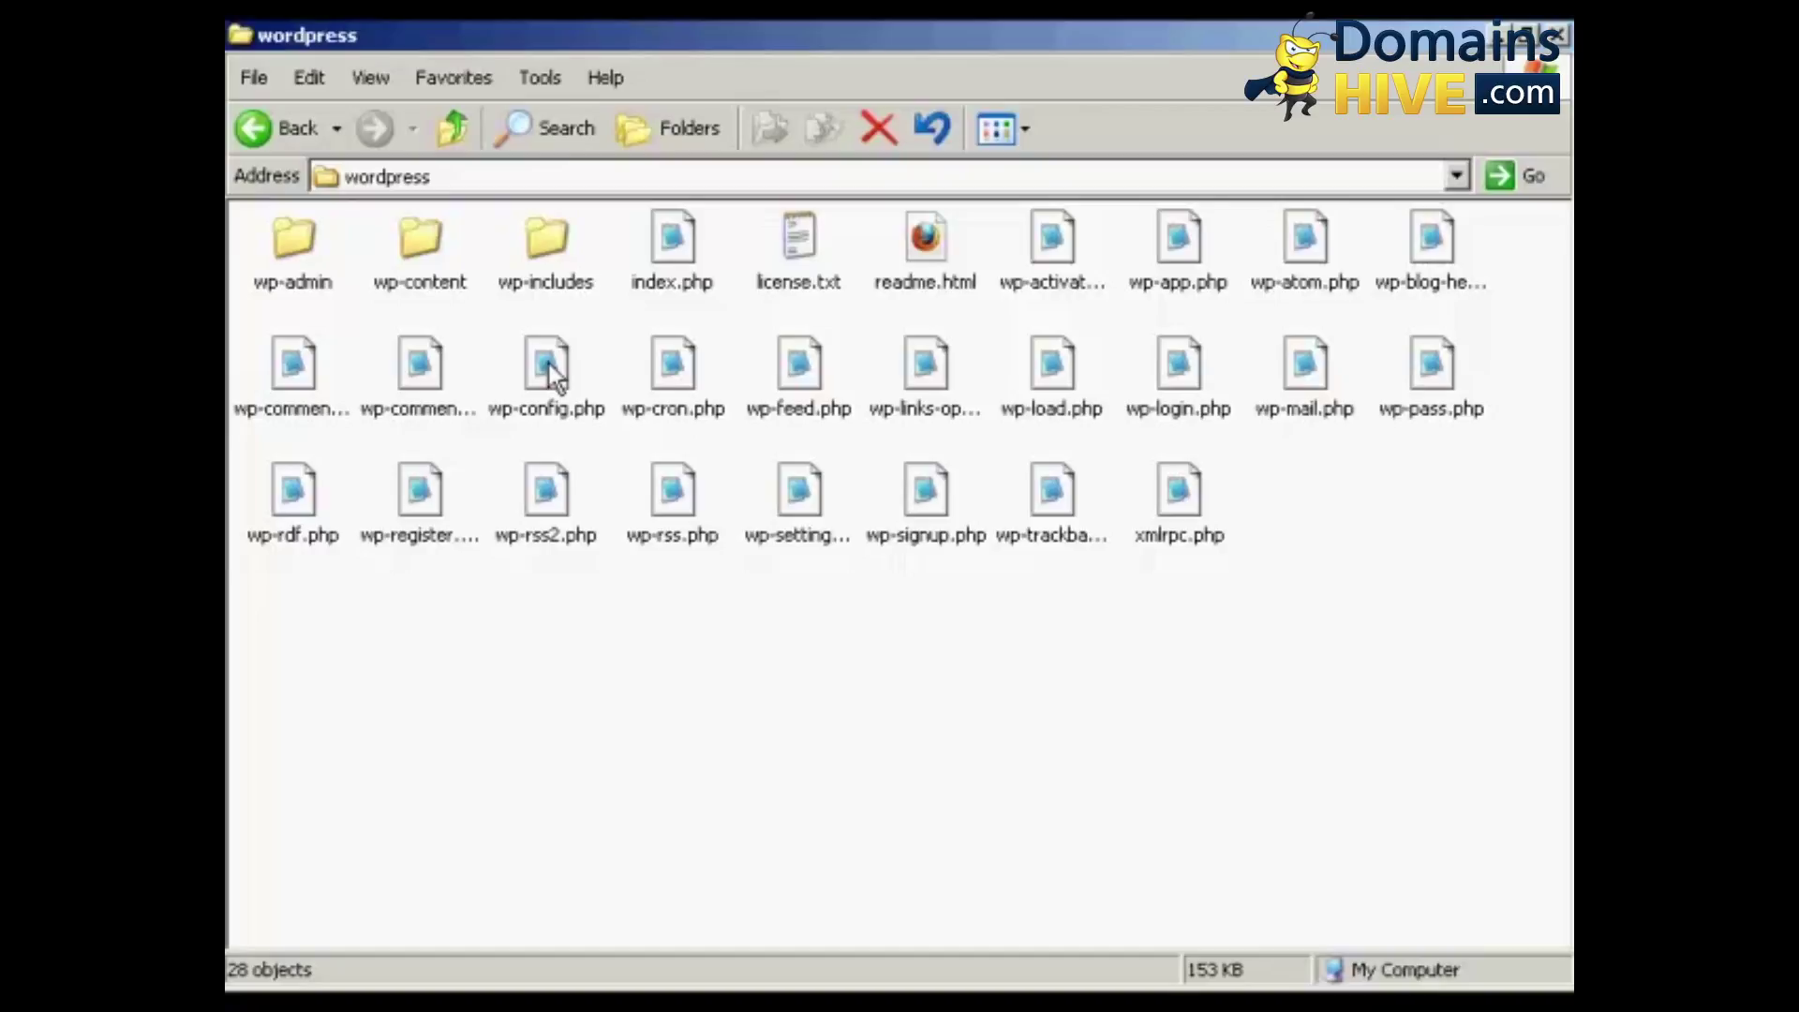
- Open wp-config.php and replace the DB_NAME, DB_USER and DB_PASSWORD placeholders with the database name x3demob_samsblog, database username and password from database.txt
{"action": "left_click", "coordinate": [554, 377]}
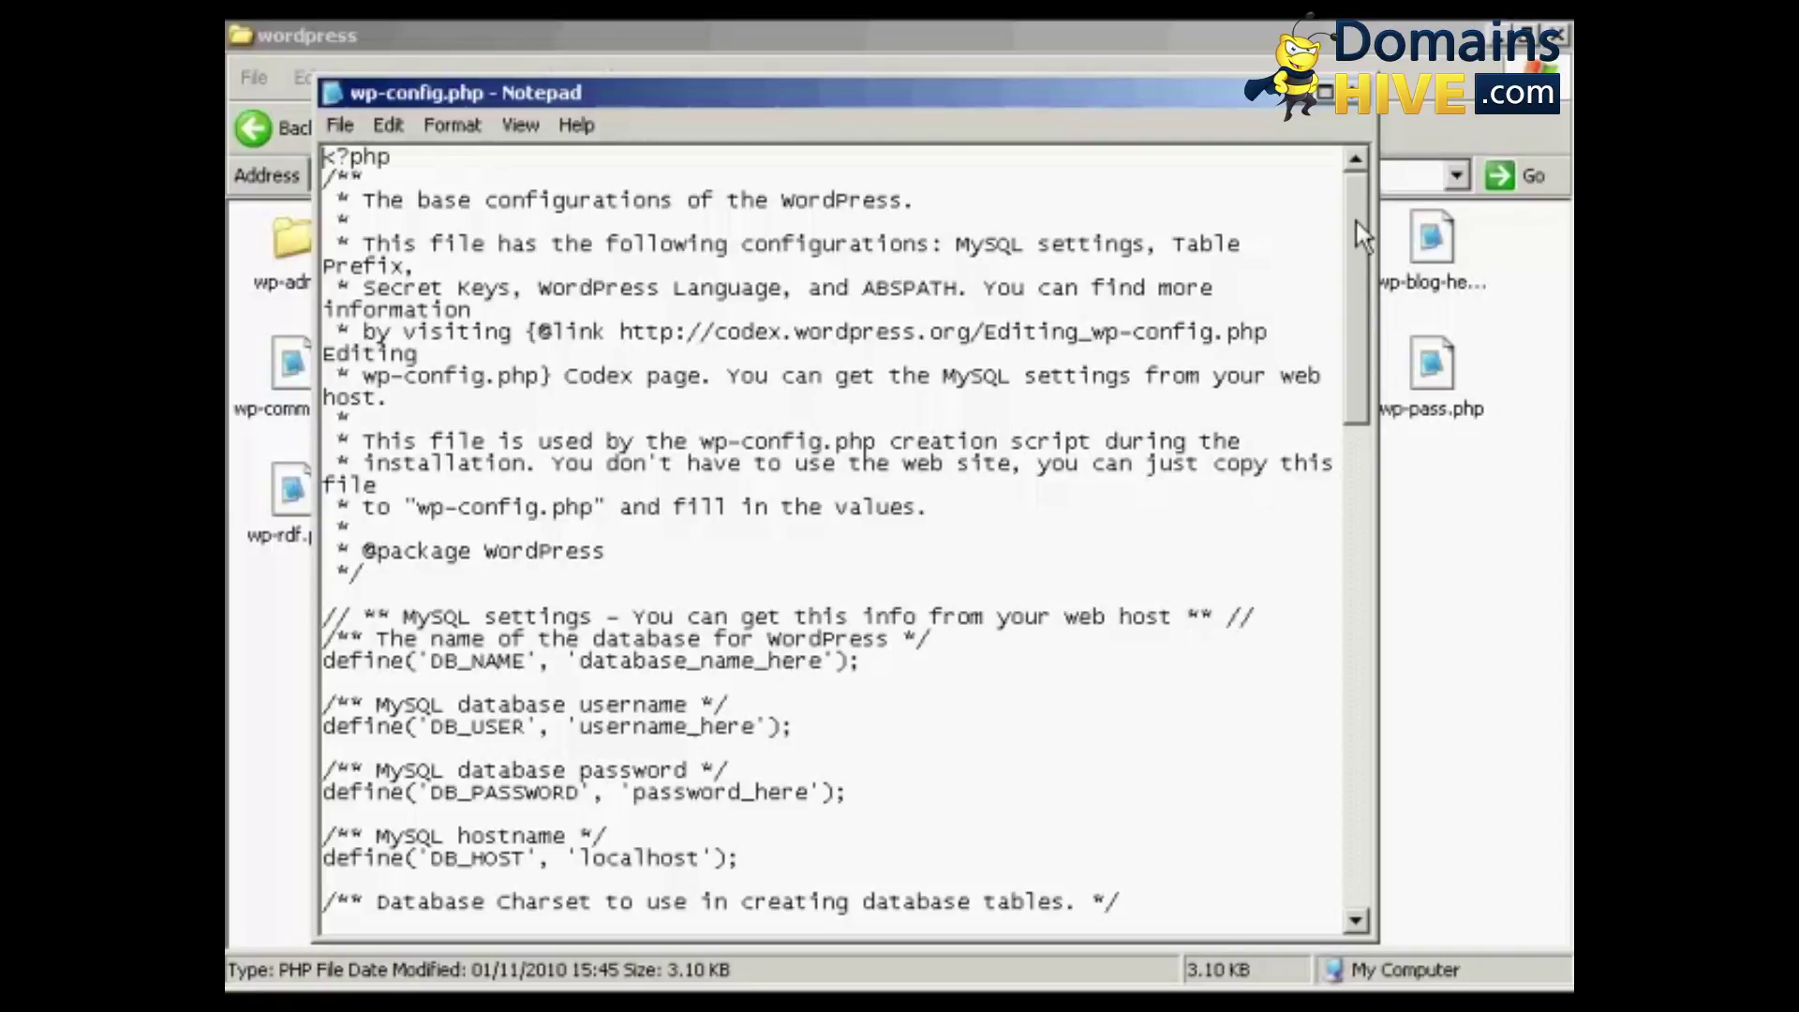
{"action": "left_click_drag", "start_coordinate": [1357, 221], "coordinate": [1358, 323]}
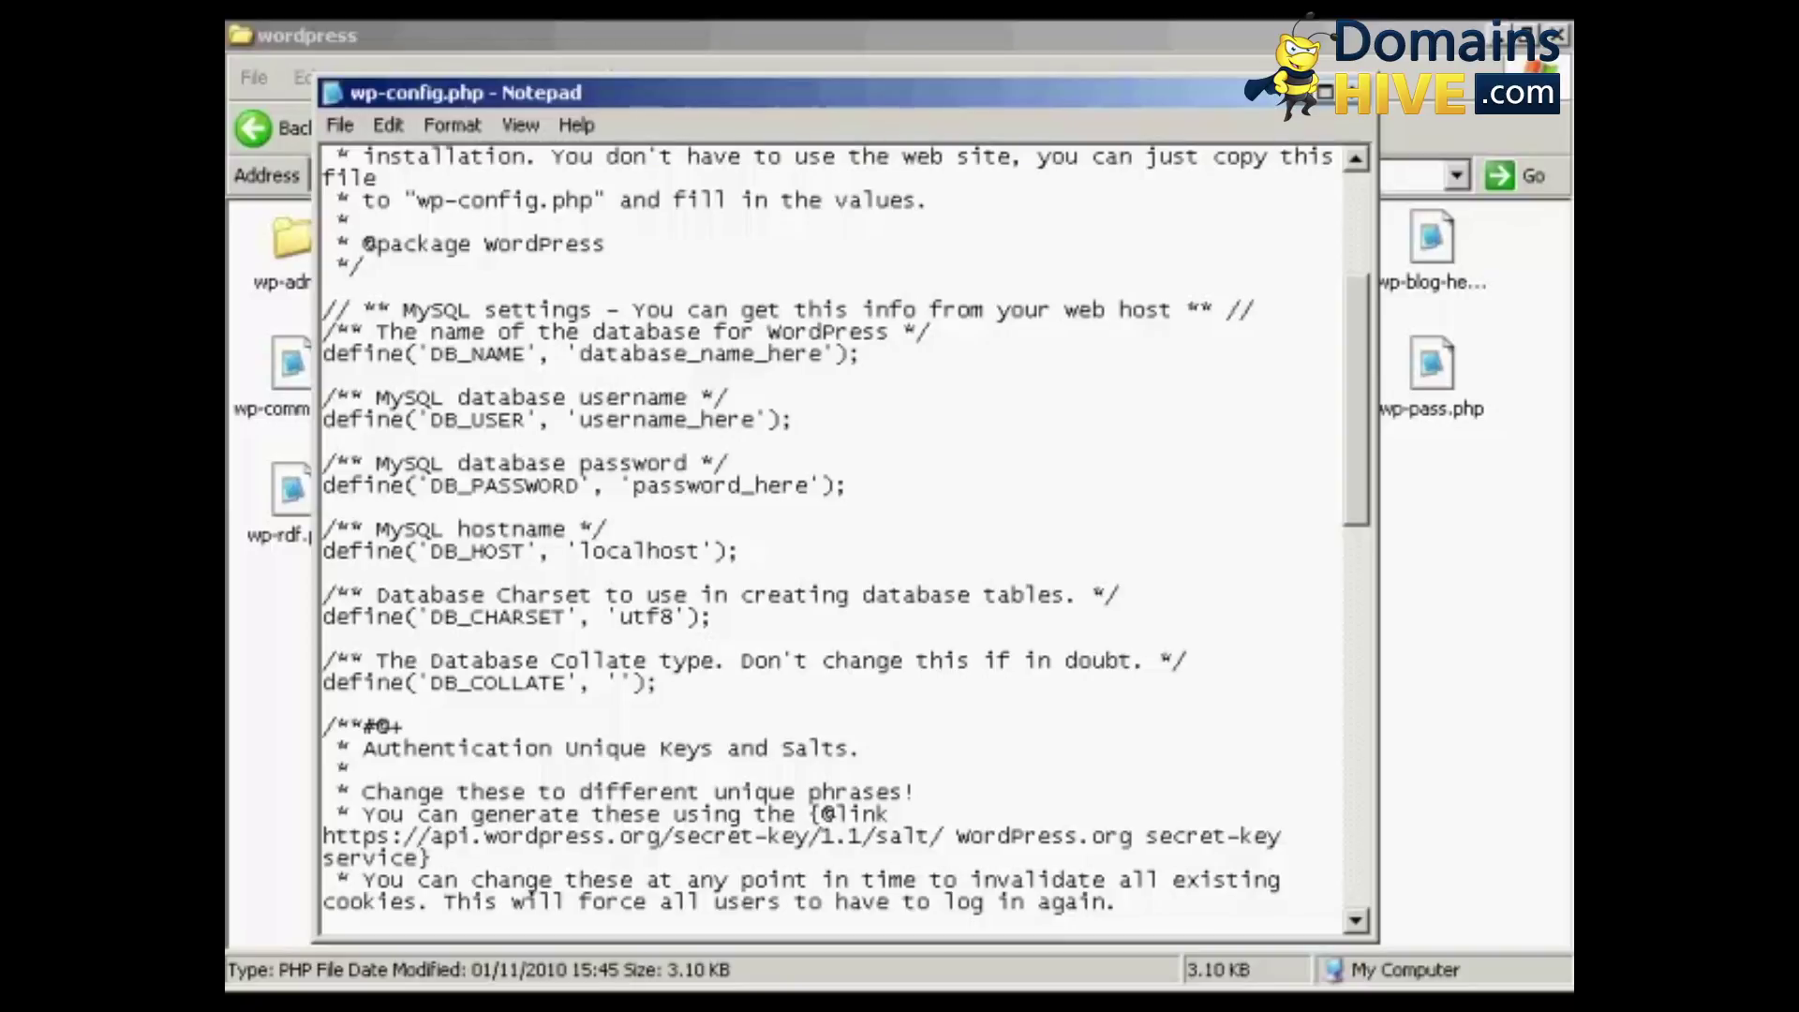
{"action": "key", "text": "alt+Tab"}
{"action": "left_click_drag", "start_coordinate": [459, 435], "coordinate": [662, 429]}
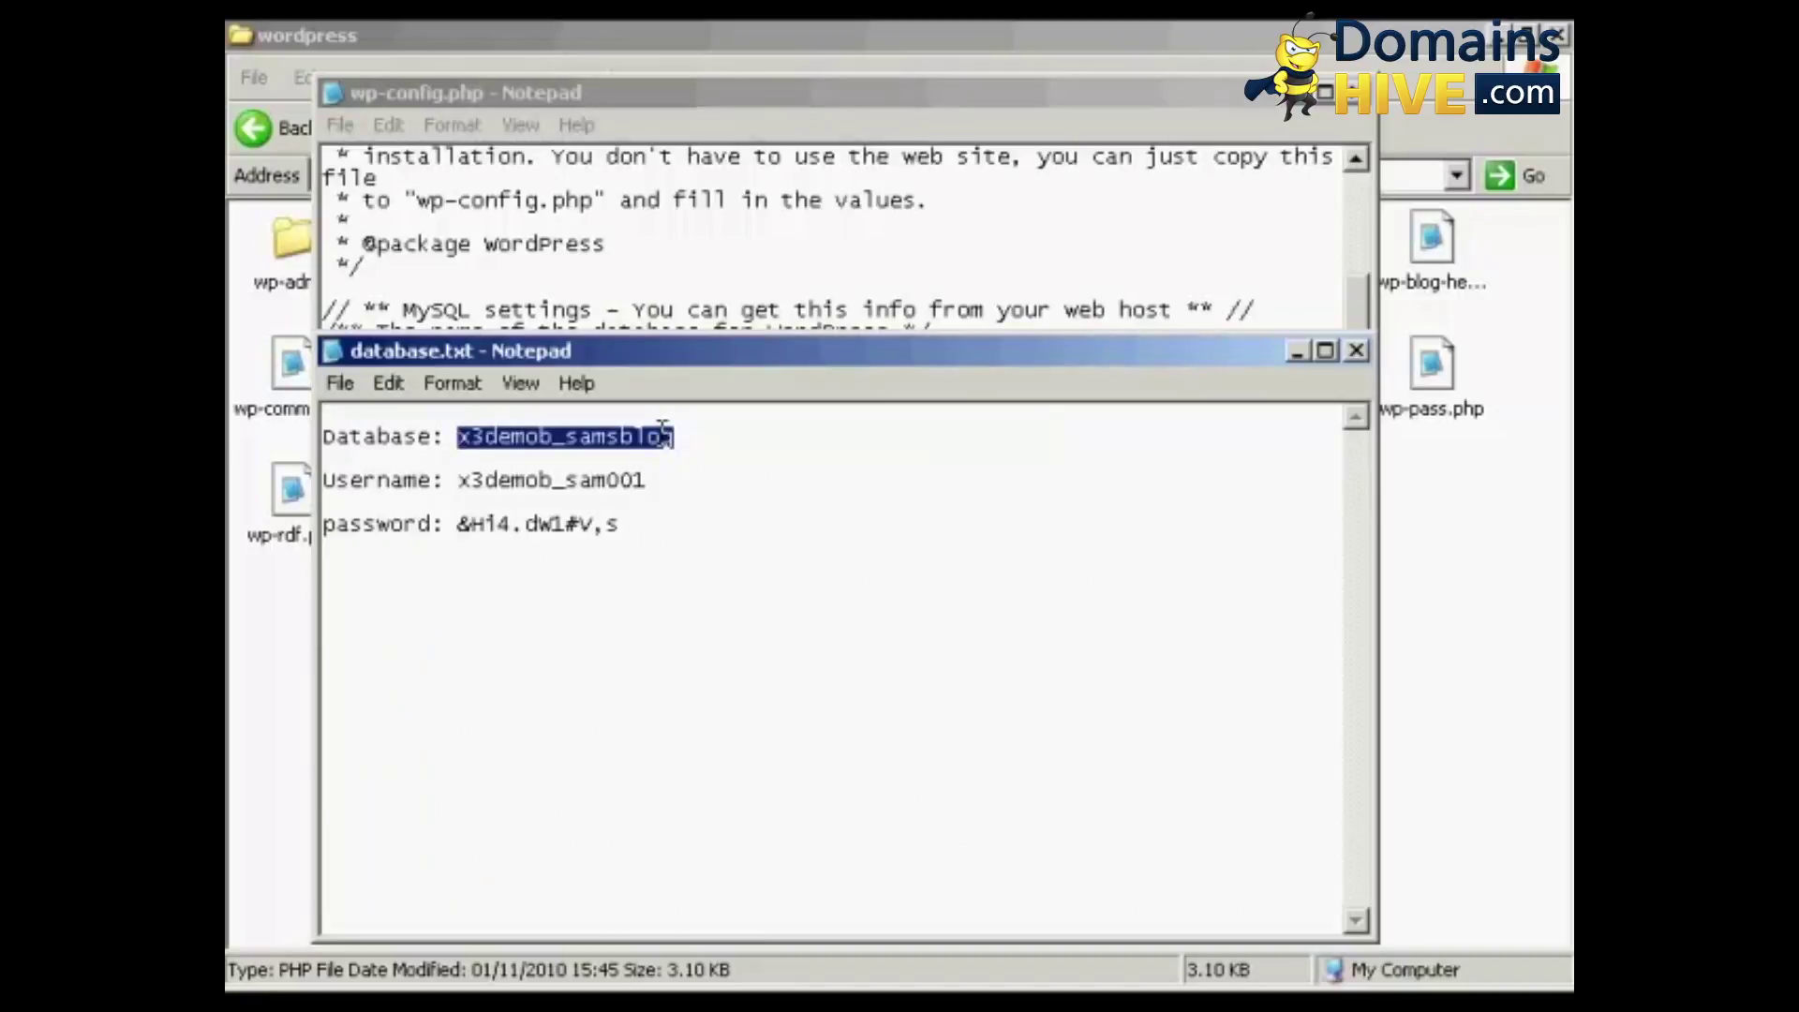
{"action": "right_click", "coordinate": [662, 431]}
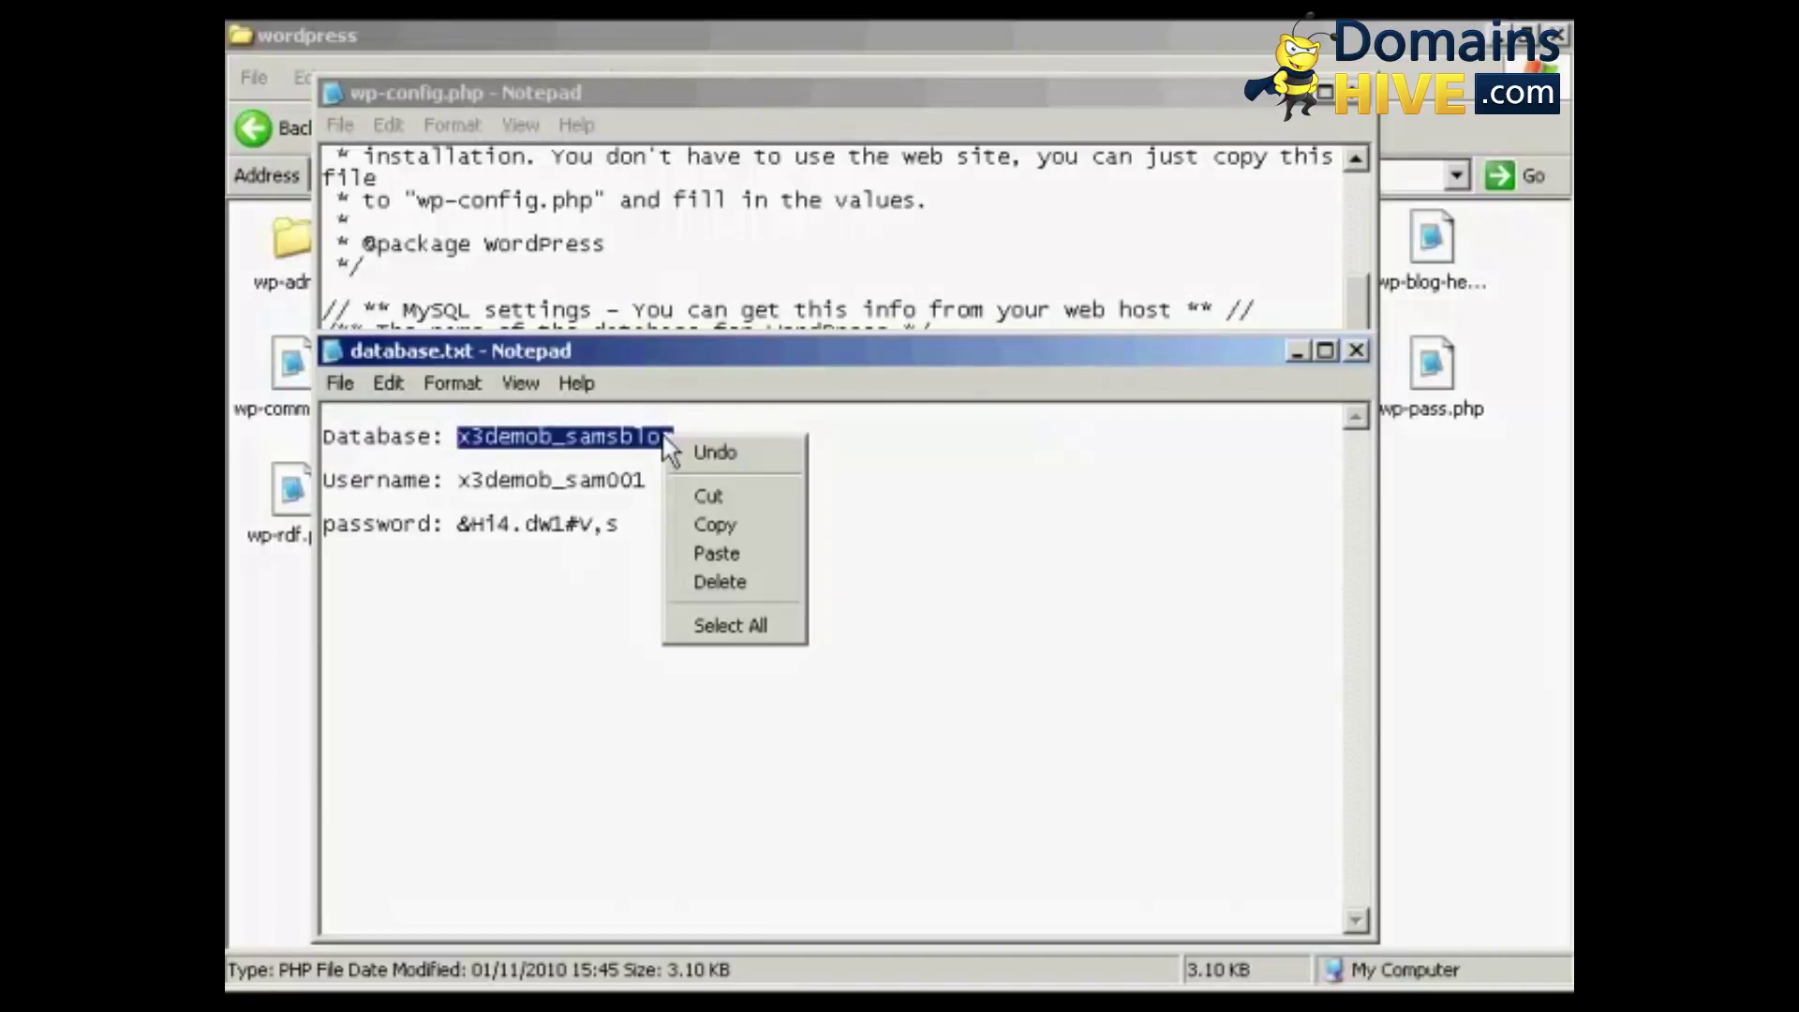
{"action": "left_click", "coordinate": [717, 523]}
{"action": "left_click", "coordinate": [1290, 352]}
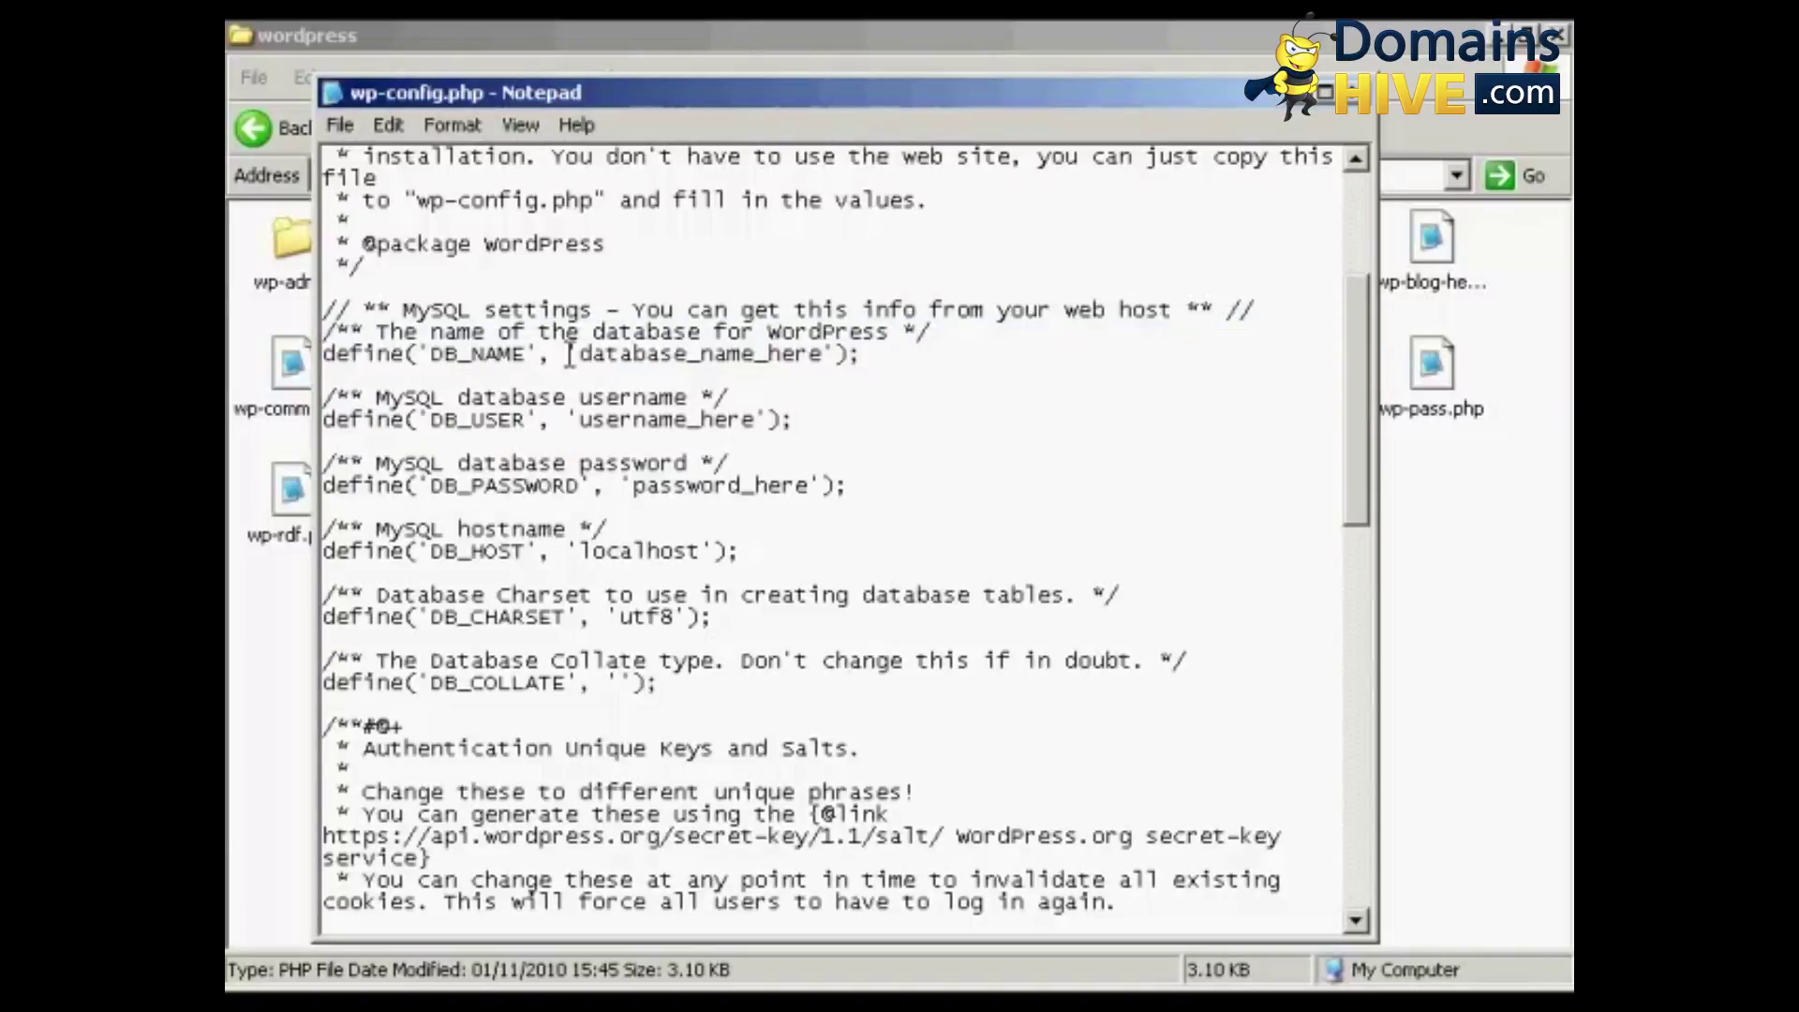
{"action": "left_click_drag", "start_coordinate": [575, 354], "coordinate": [825, 347]}
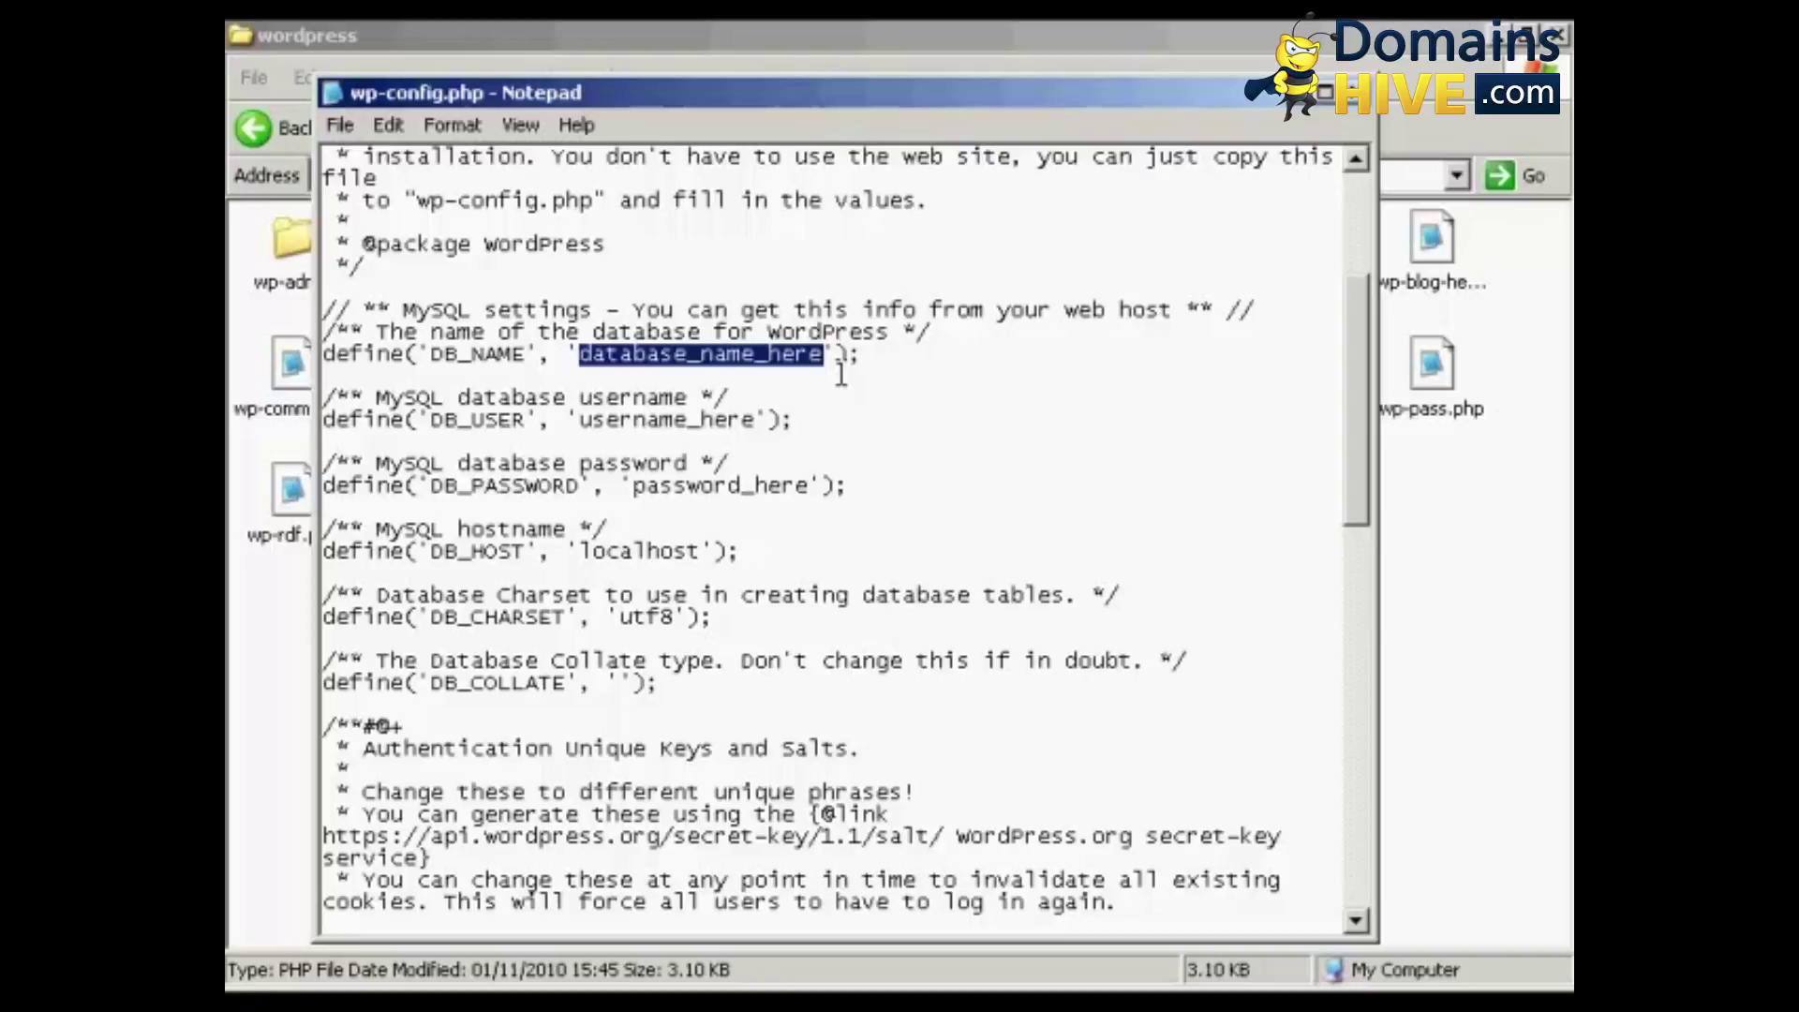
{"action": "key", "text": "ctrl+v"}
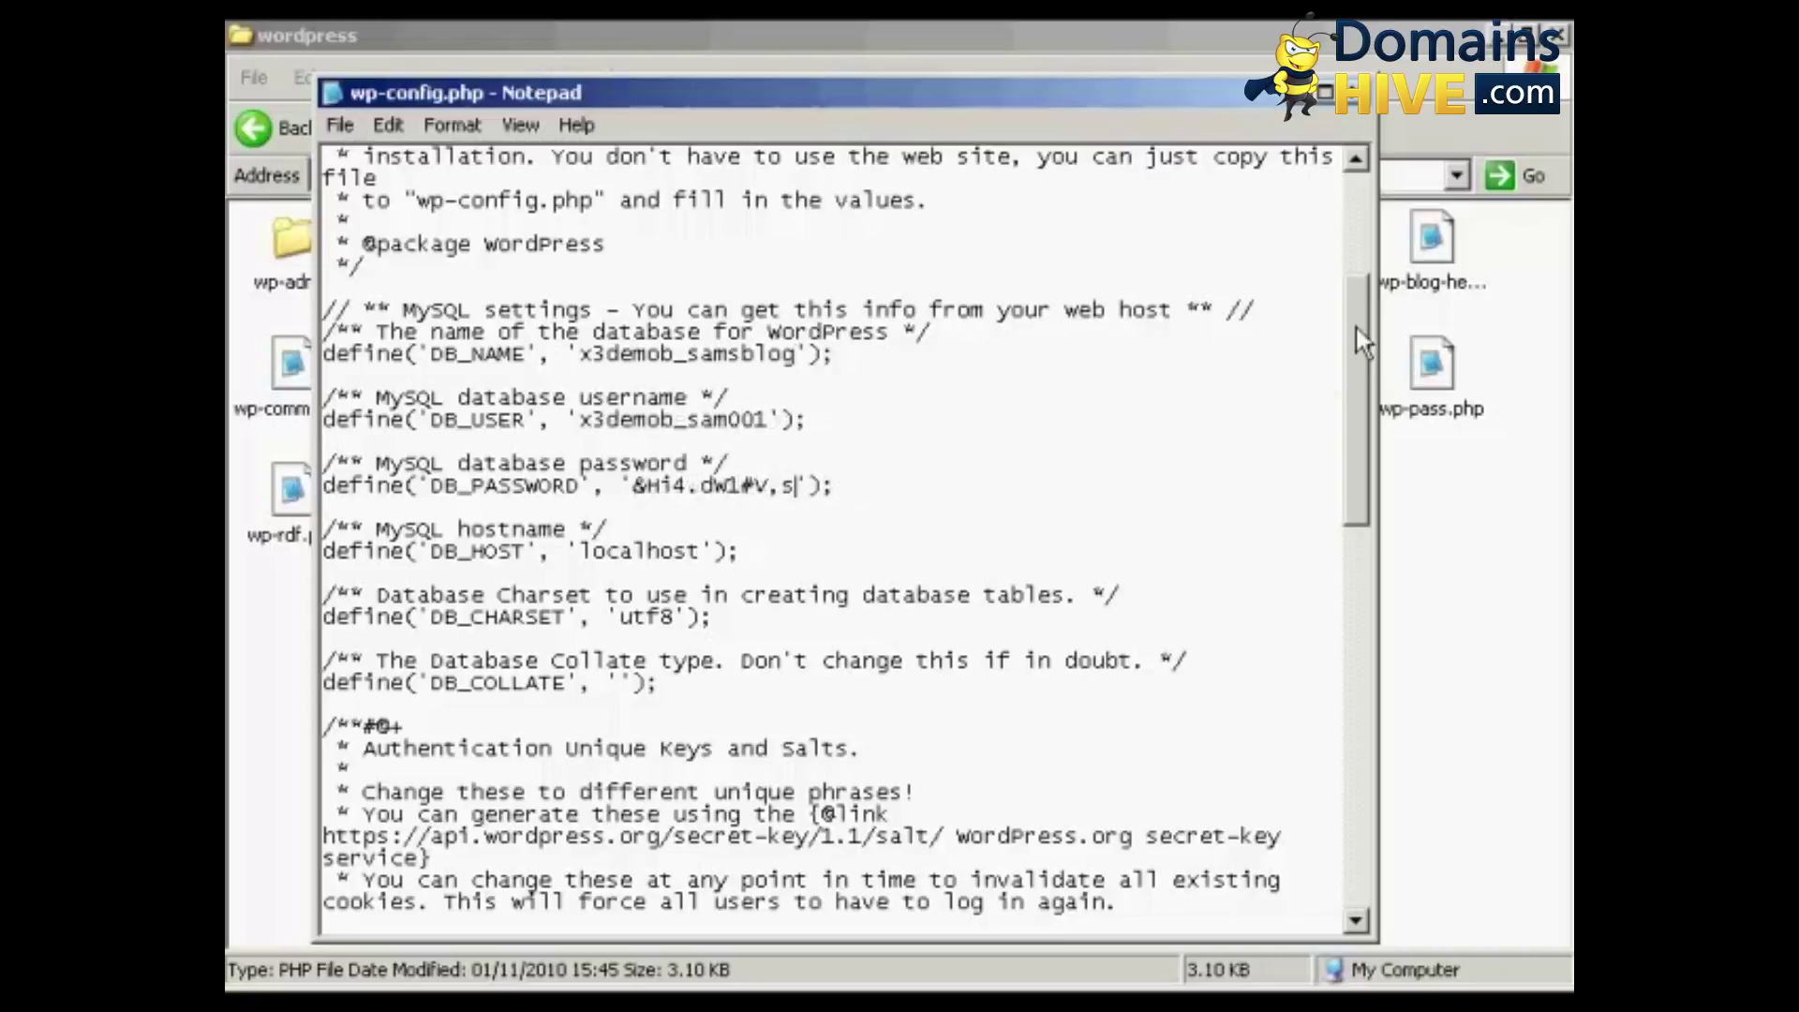
{"action": "scroll", "coordinate": [1358, 330], "scroll_direction": "down", "scroll_amount": 5}
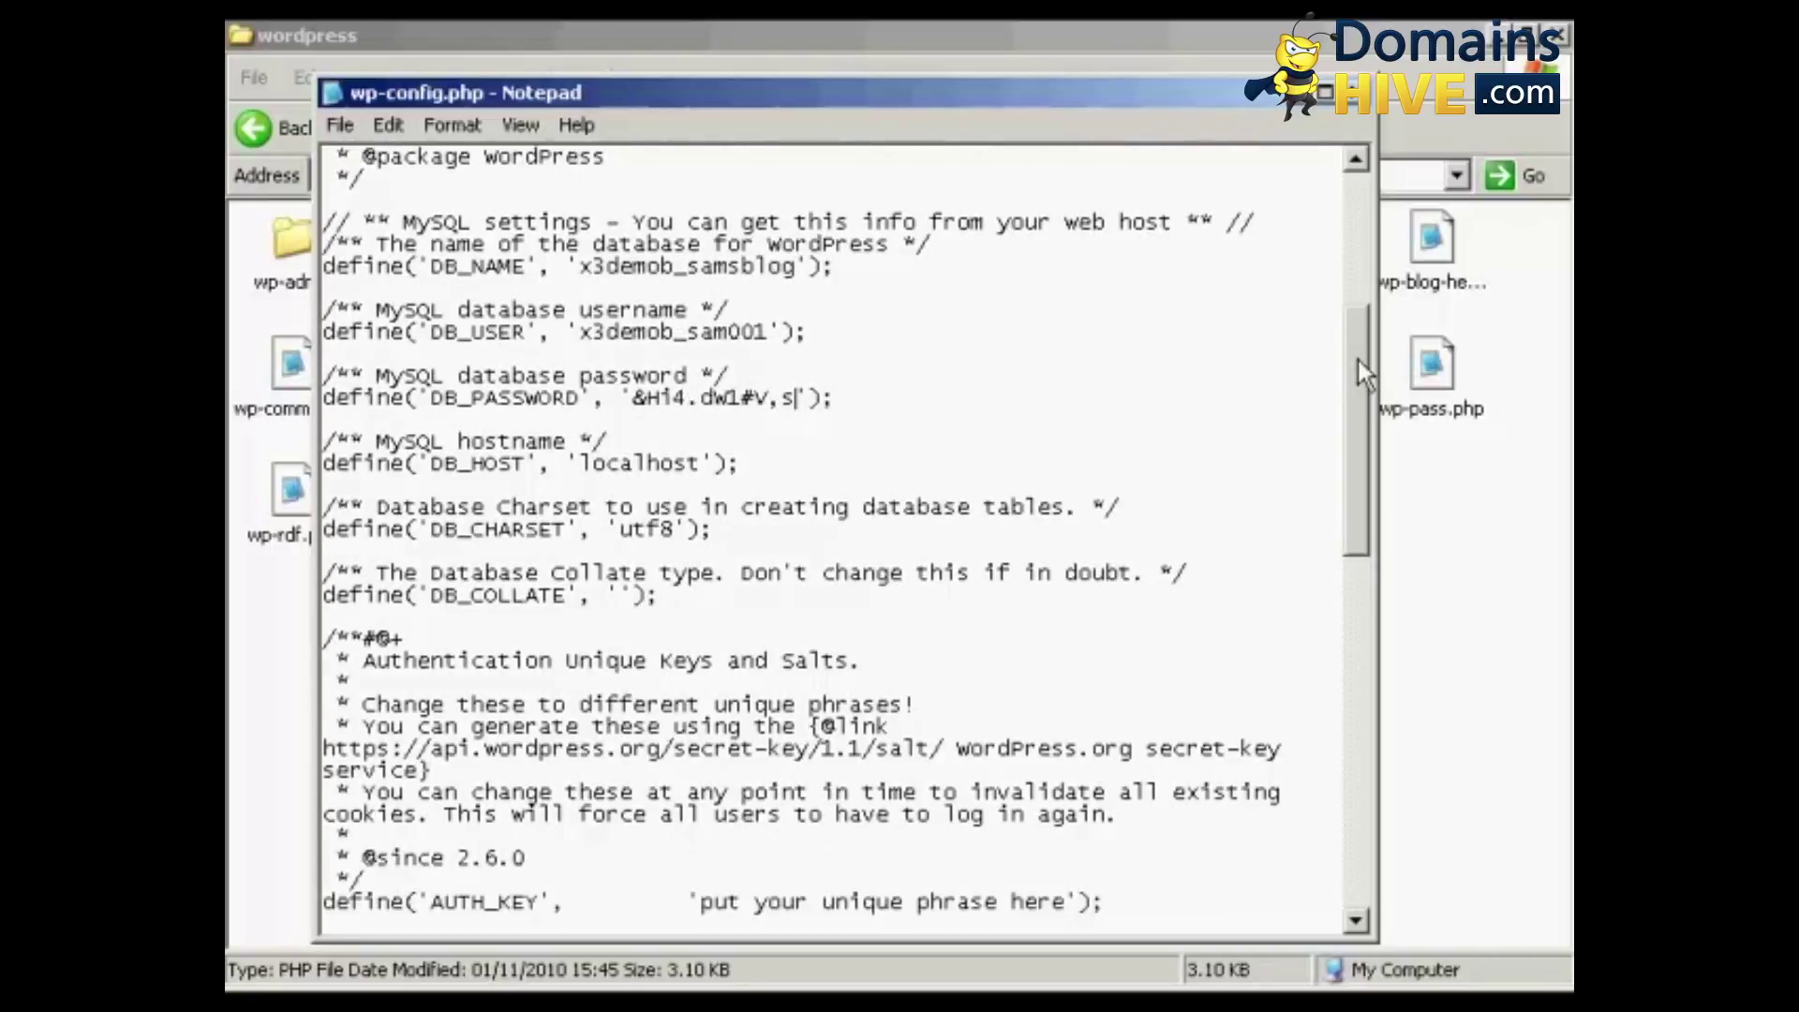
{"action": "scroll", "coordinate": [1381, 446], "scroll_direction": "down", "scroll_amount": 3}
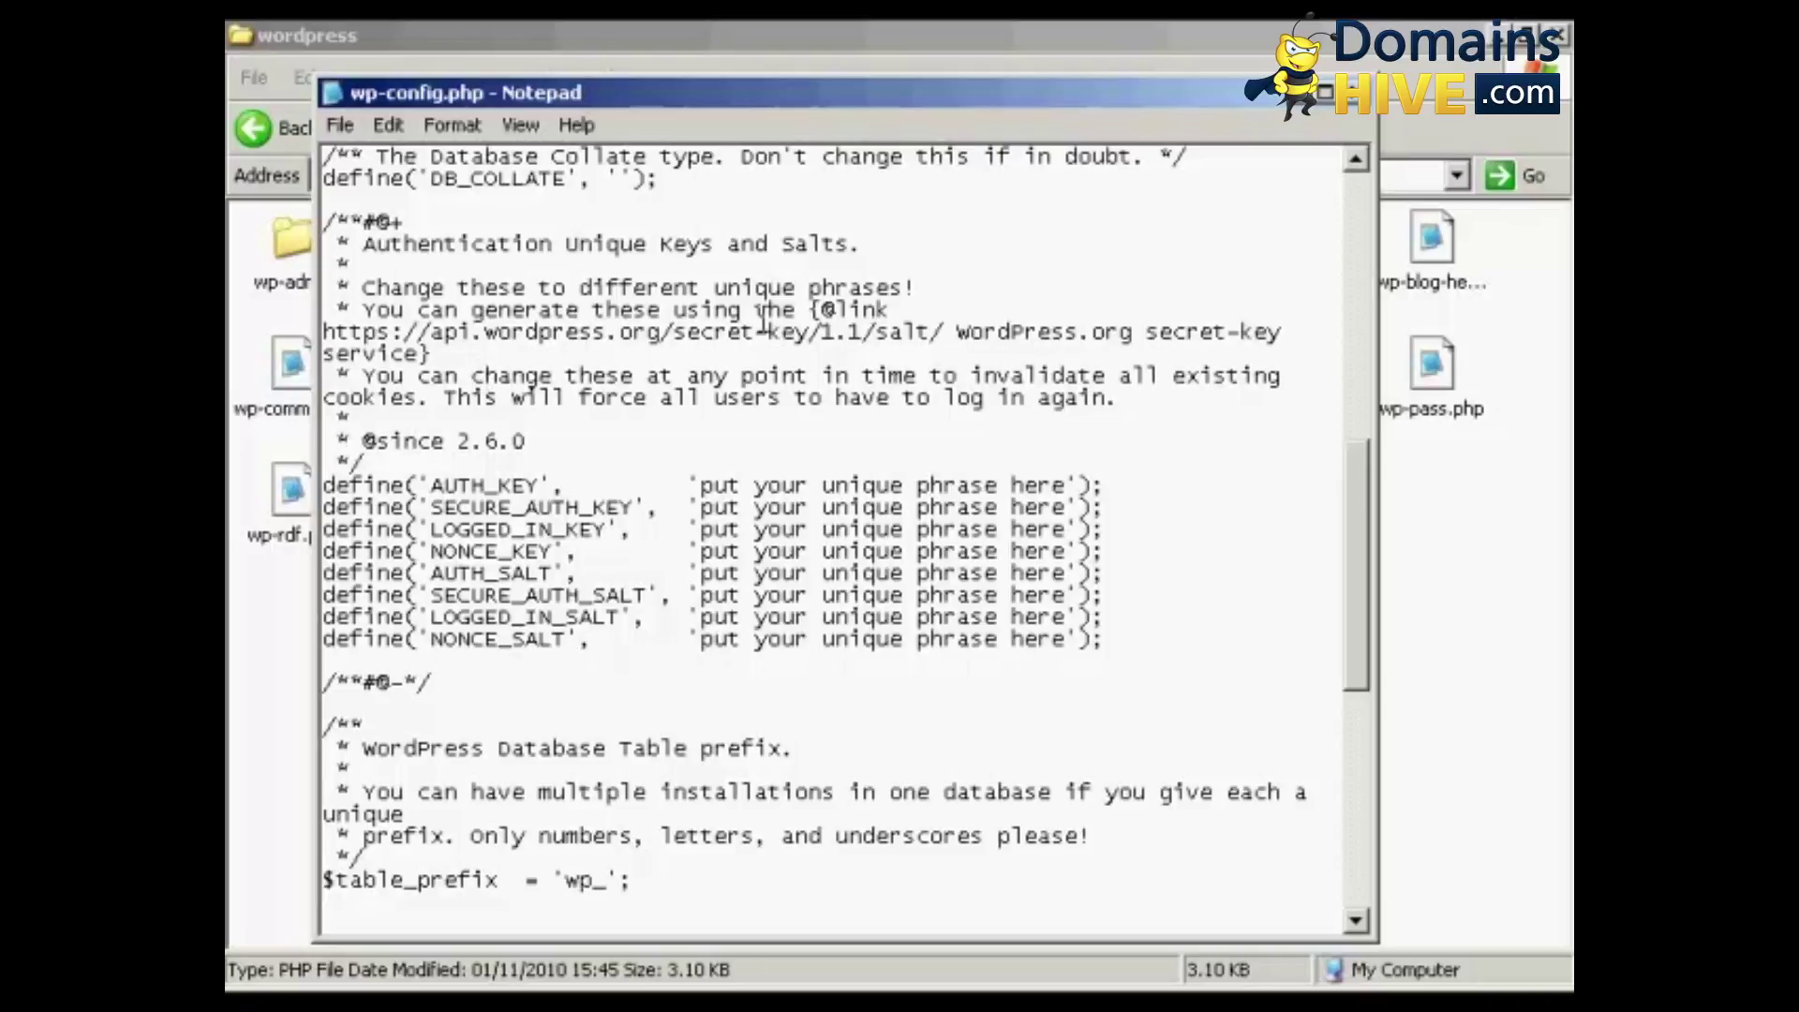
{"action": "left_click_drag", "start_coordinate": [324, 332], "coordinate": [935, 334]}
{"action": "right_click", "coordinate": [935, 334]}
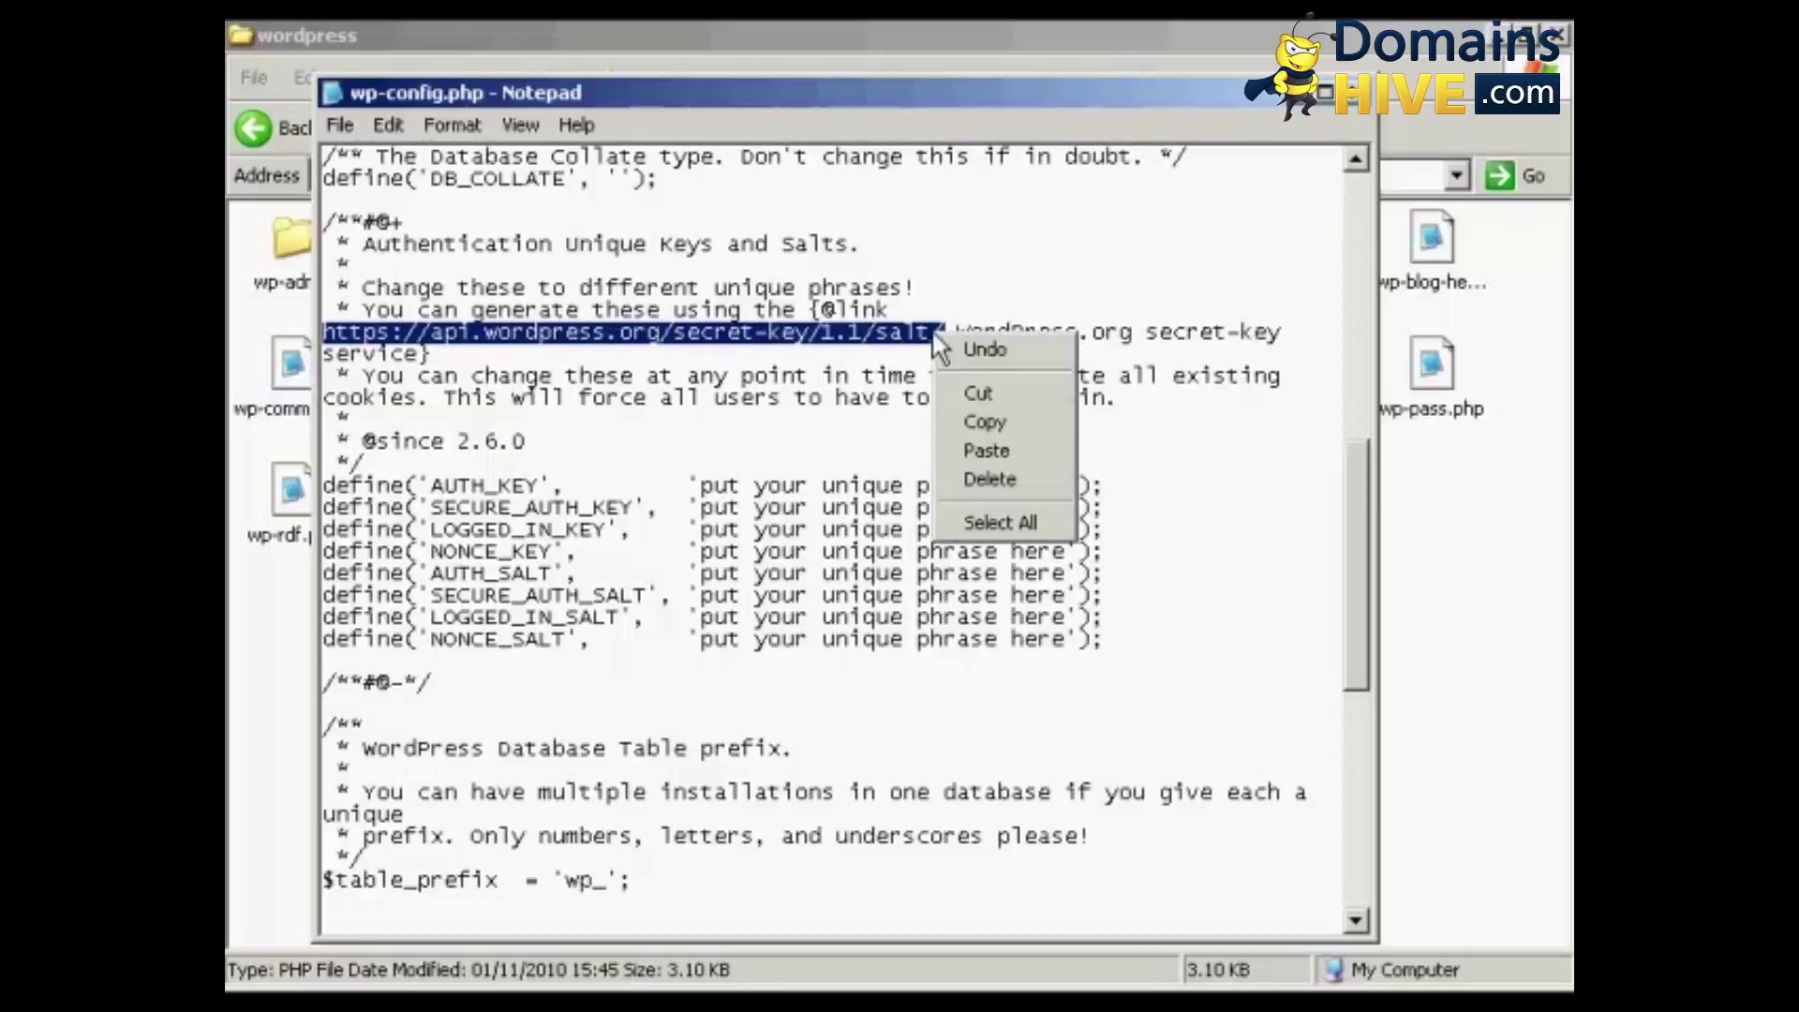
{"action": "left_click", "coordinate": [985, 422]}
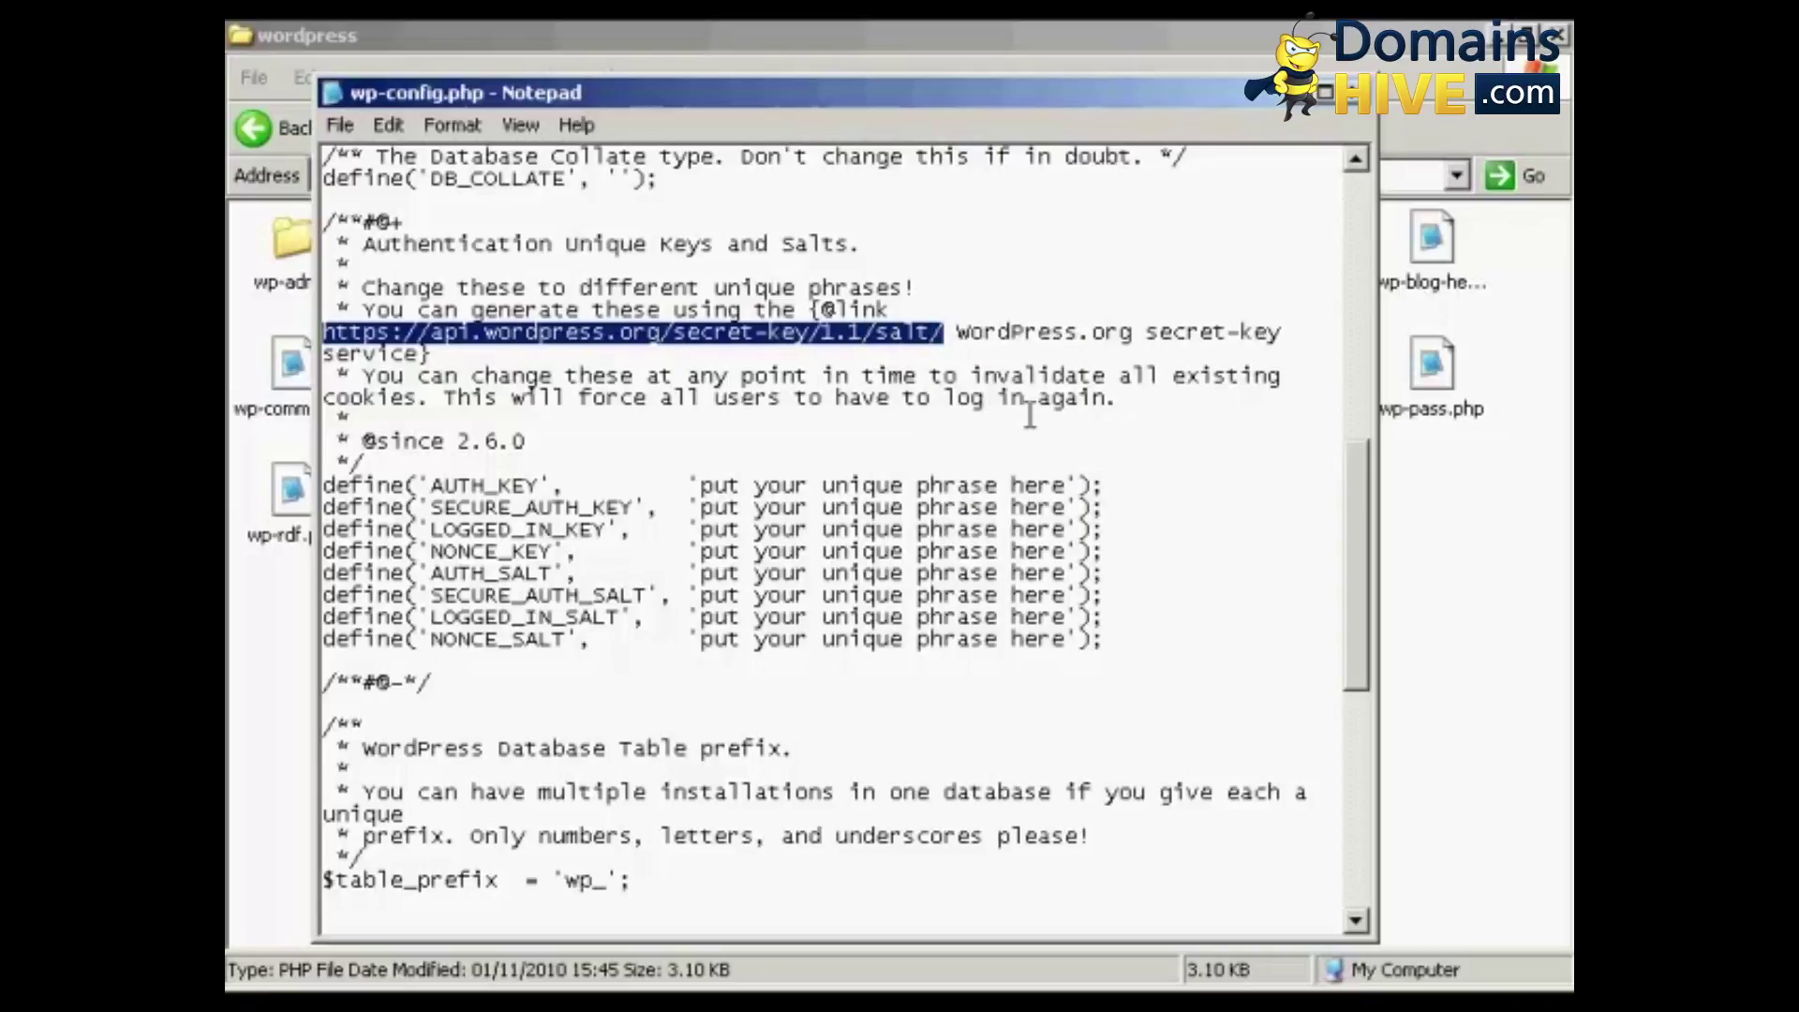
{"action": "left_click", "coordinate": [1298, 101]}
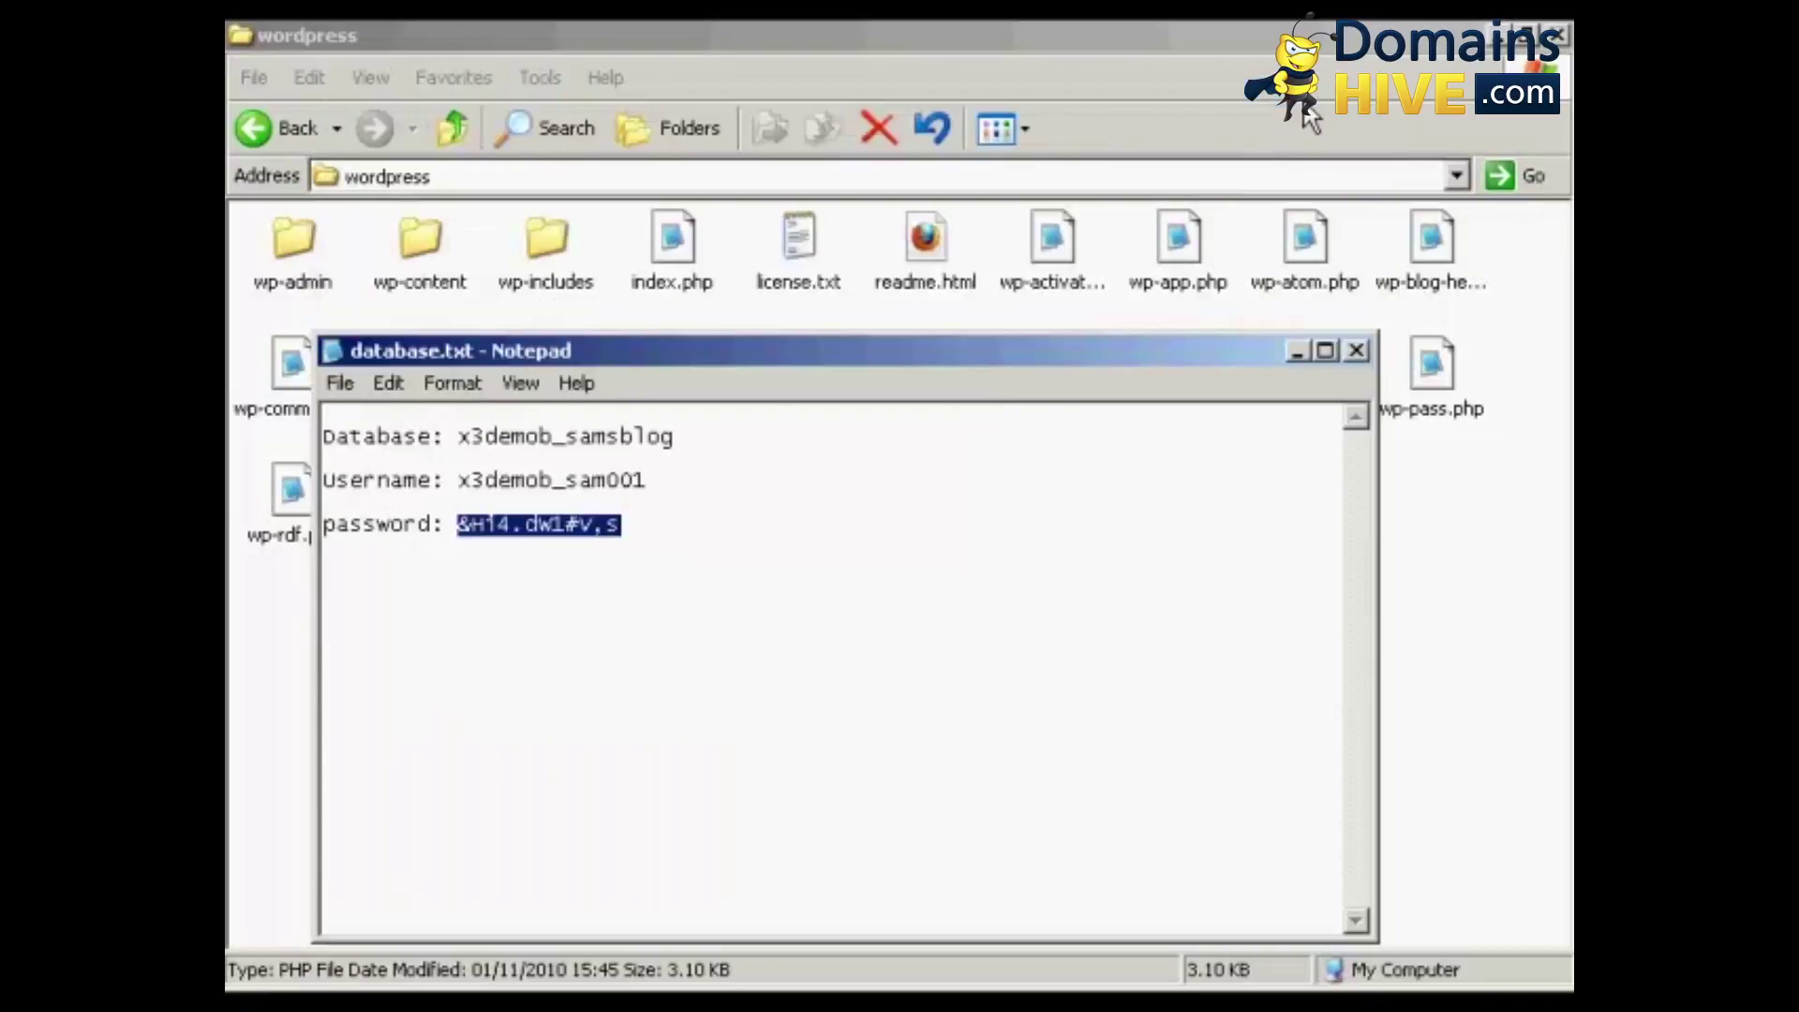
{"action": "left_click", "coordinate": [1357, 350]}
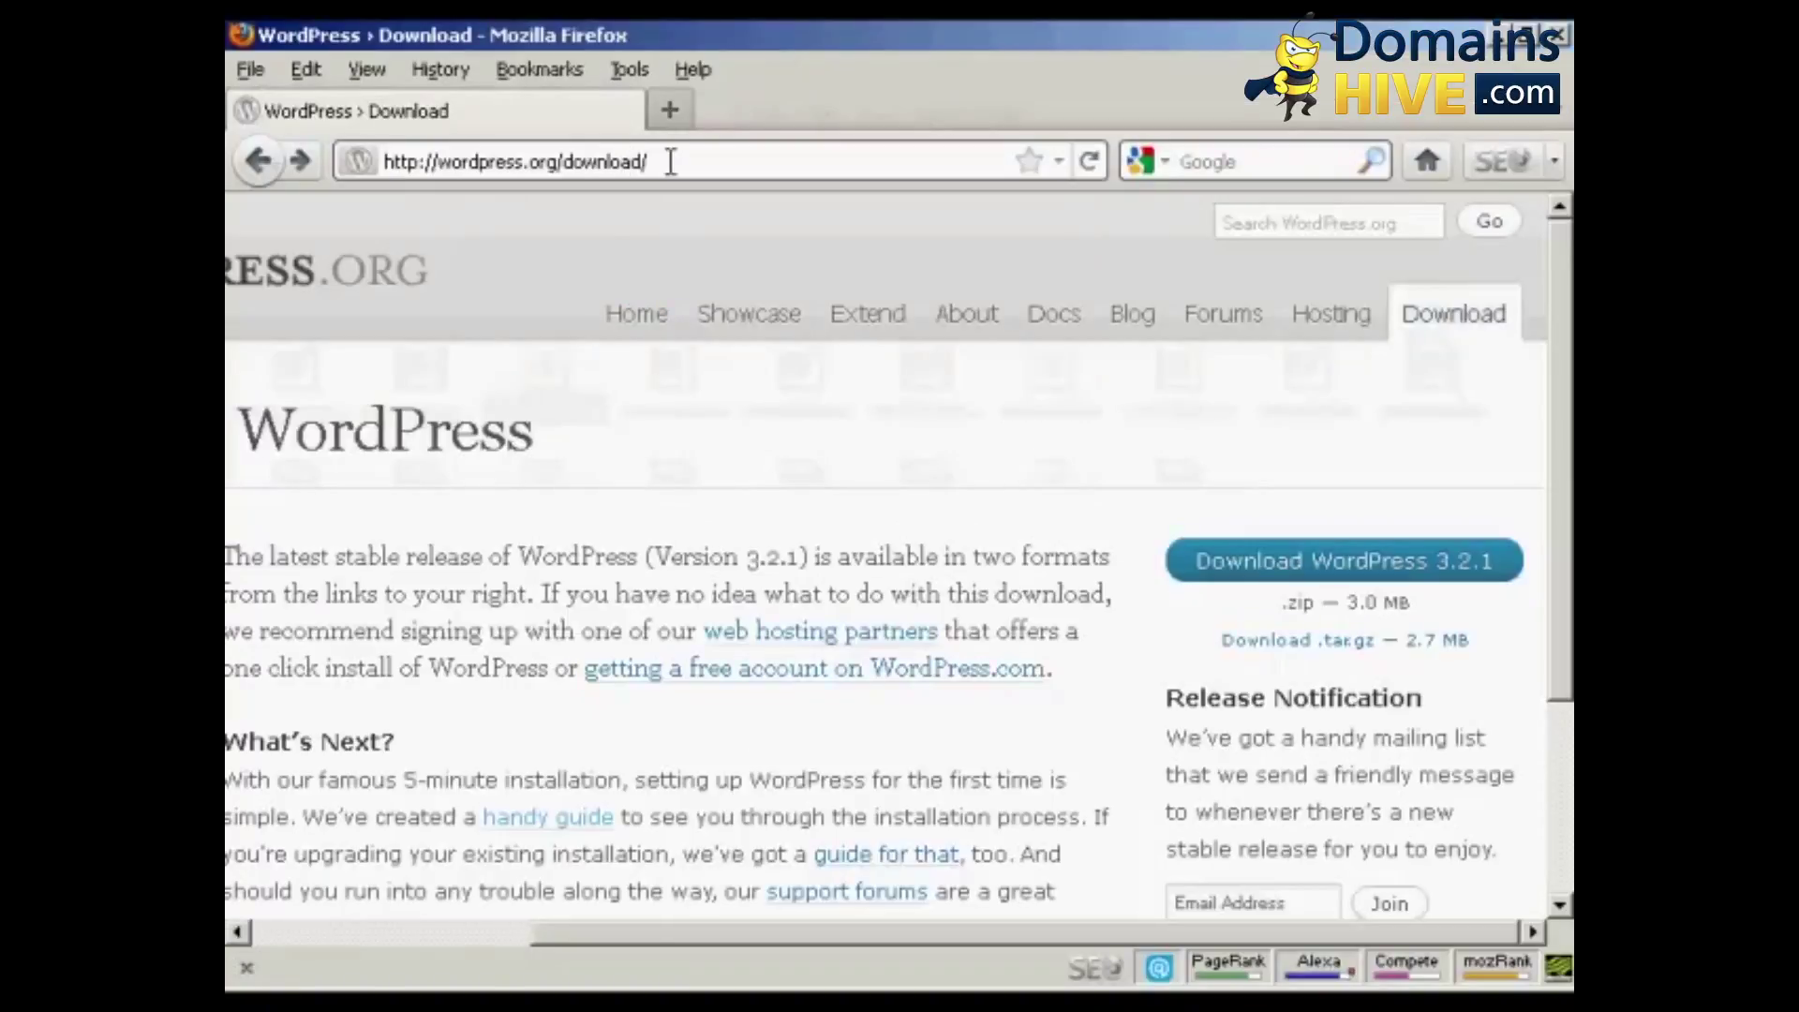
{"action": "left_click_drag", "start_coordinate": [653, 161], "coordinate": [378, 161]}
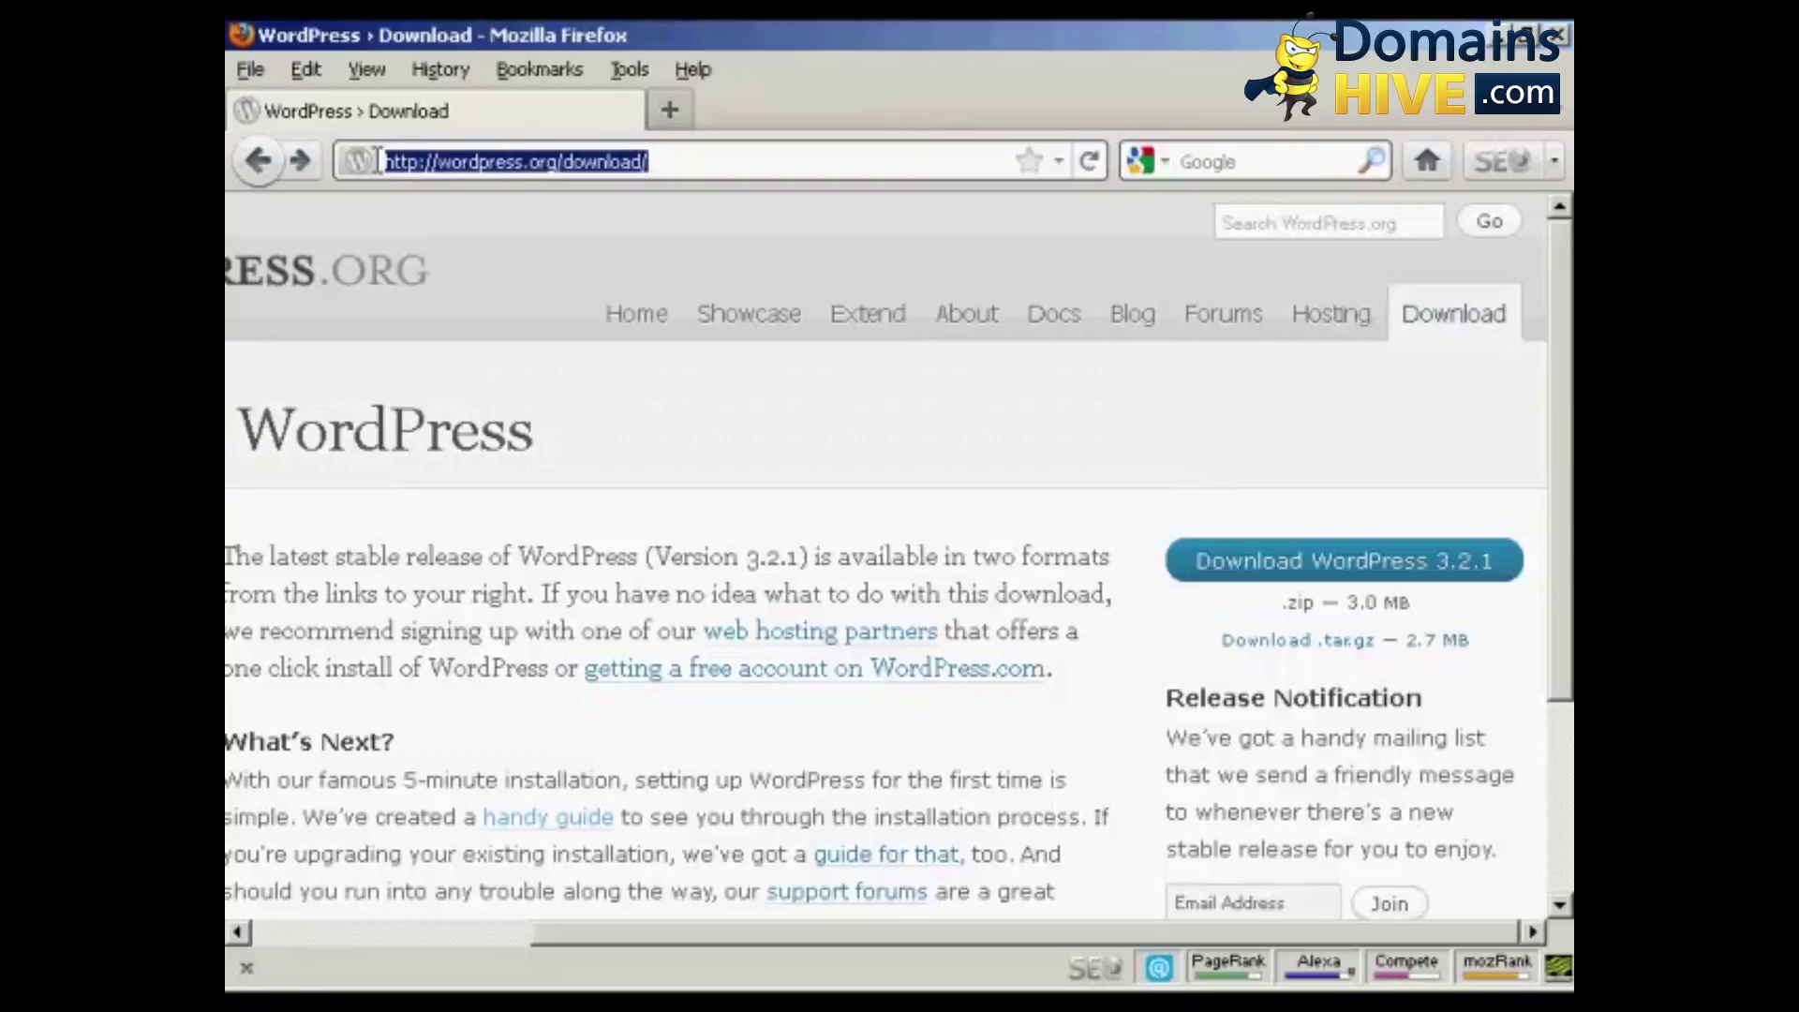
{"action": "key", "text": "ctrl+v"}
{"action": "key", "text": "Return"}
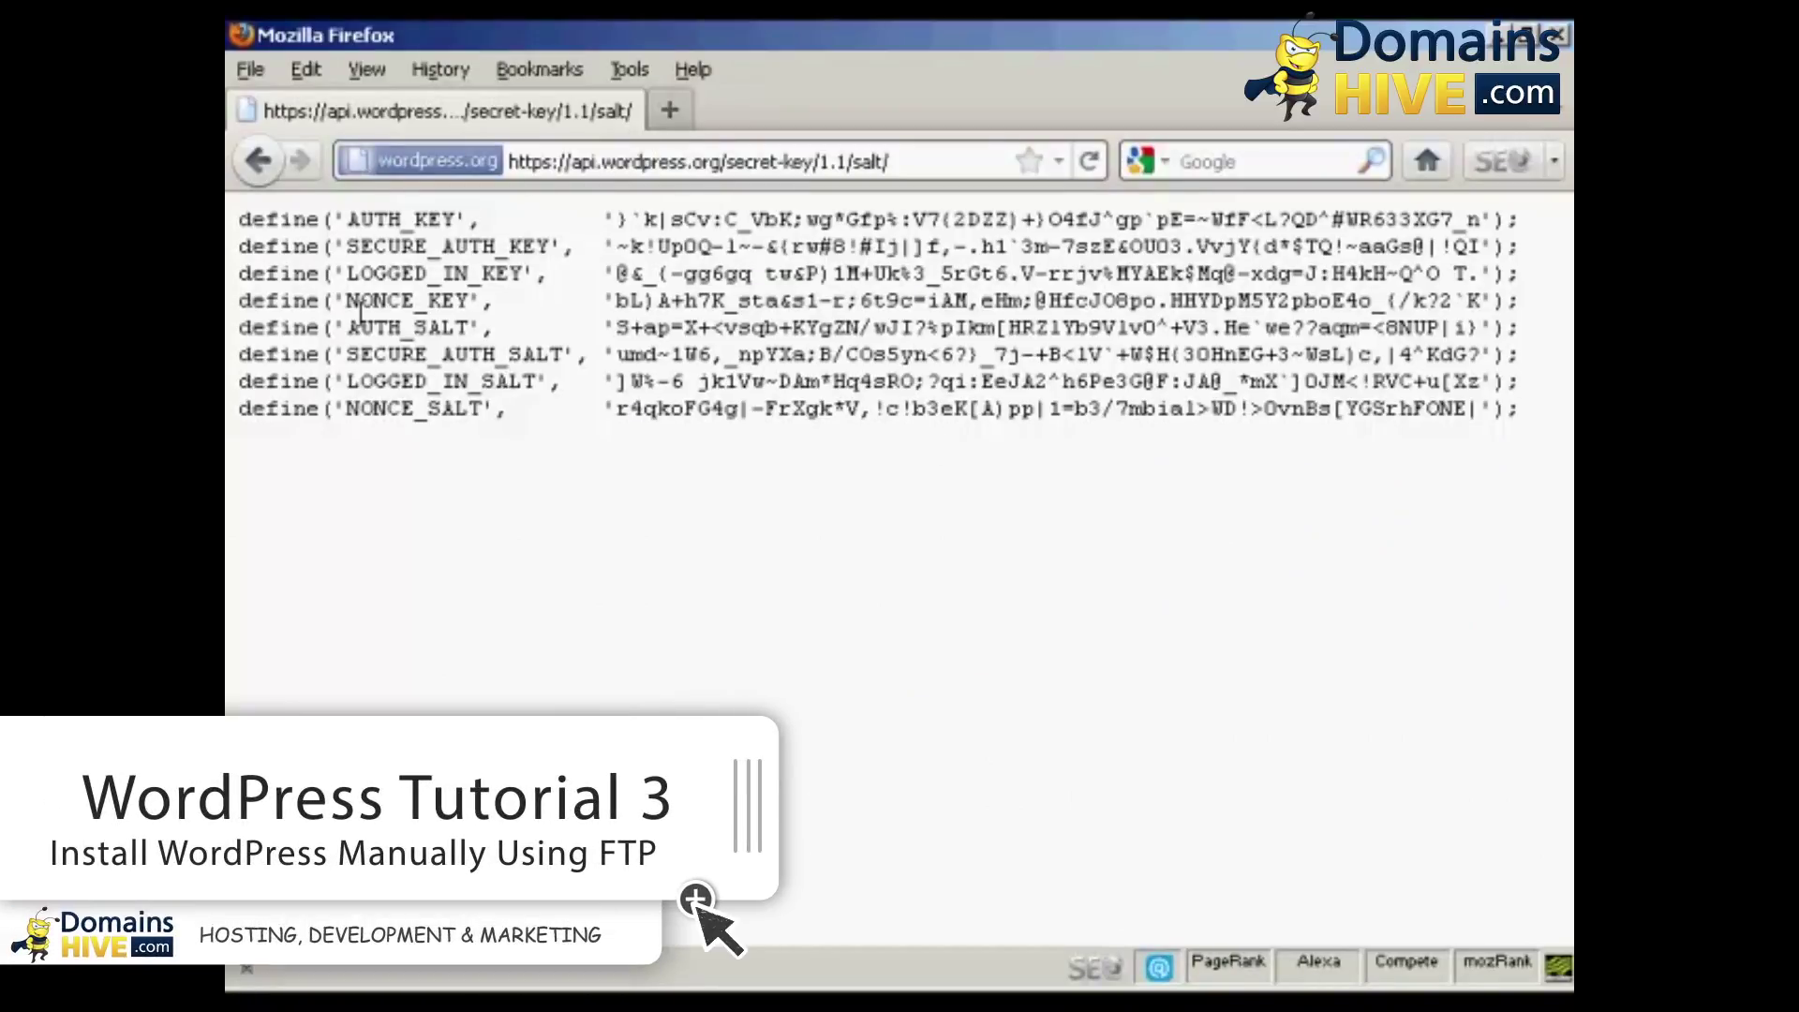
- Copy all eight generated key and salt lines and paste them over the placeholder authentication key block in wp-config.php in Notepad
{"action": "left_click_drag", "start_coordinate": [238, 221], "coordinate": [384, 236]}
{"action": "left_click_drag", "start_coordinate": [981, 364], "coordinate": [1453, 433]}
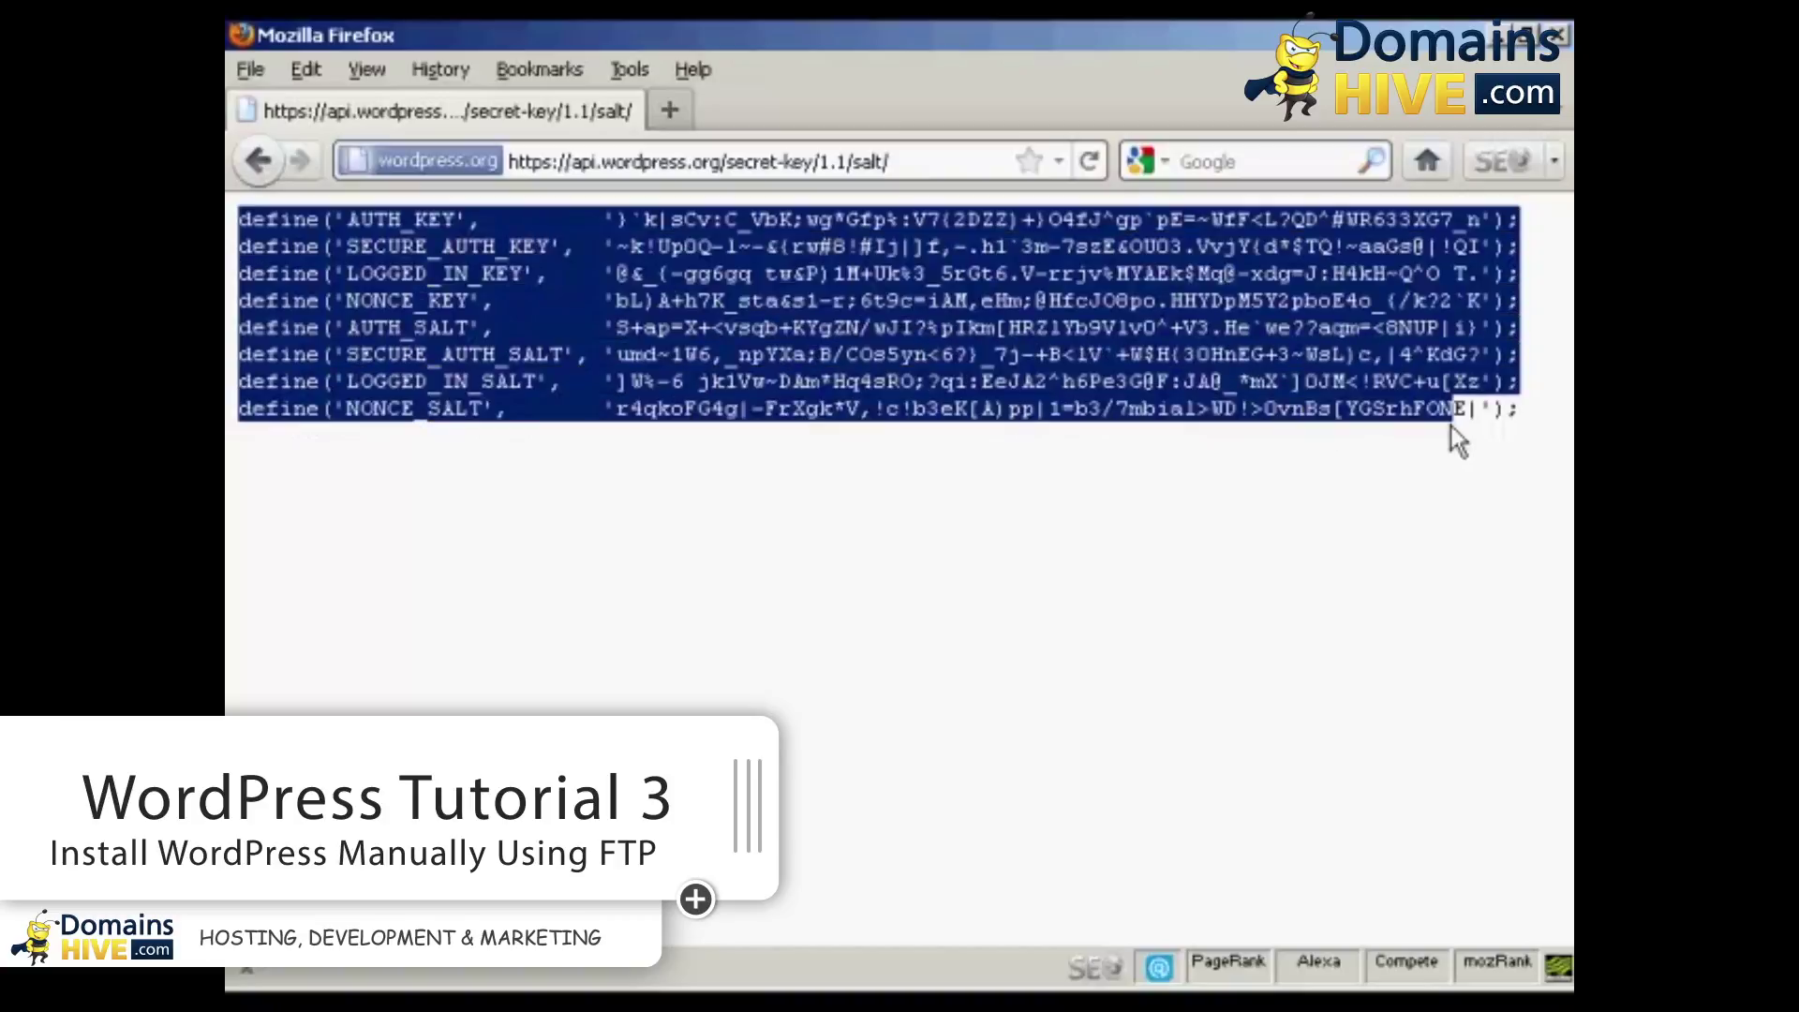
{"action": "right_click", "coordinate": [1216, 354]}
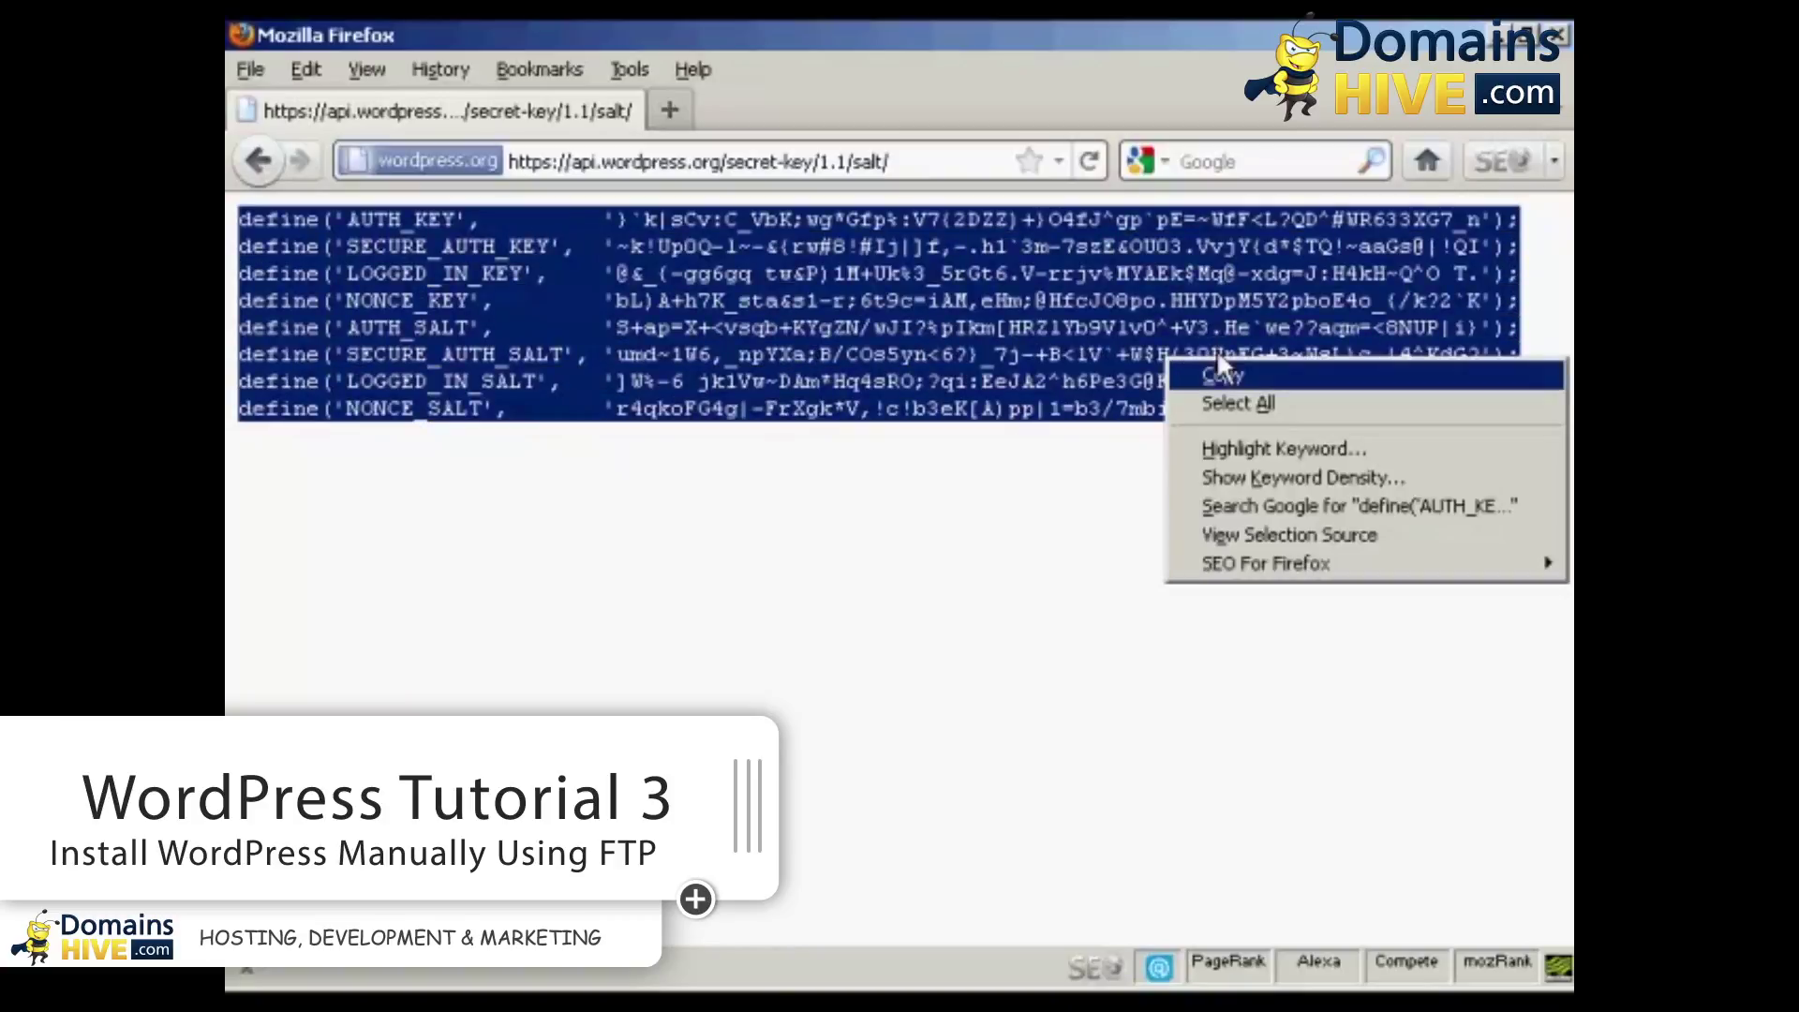
{"action": "left_click", "coordinate": [1223, 374]}
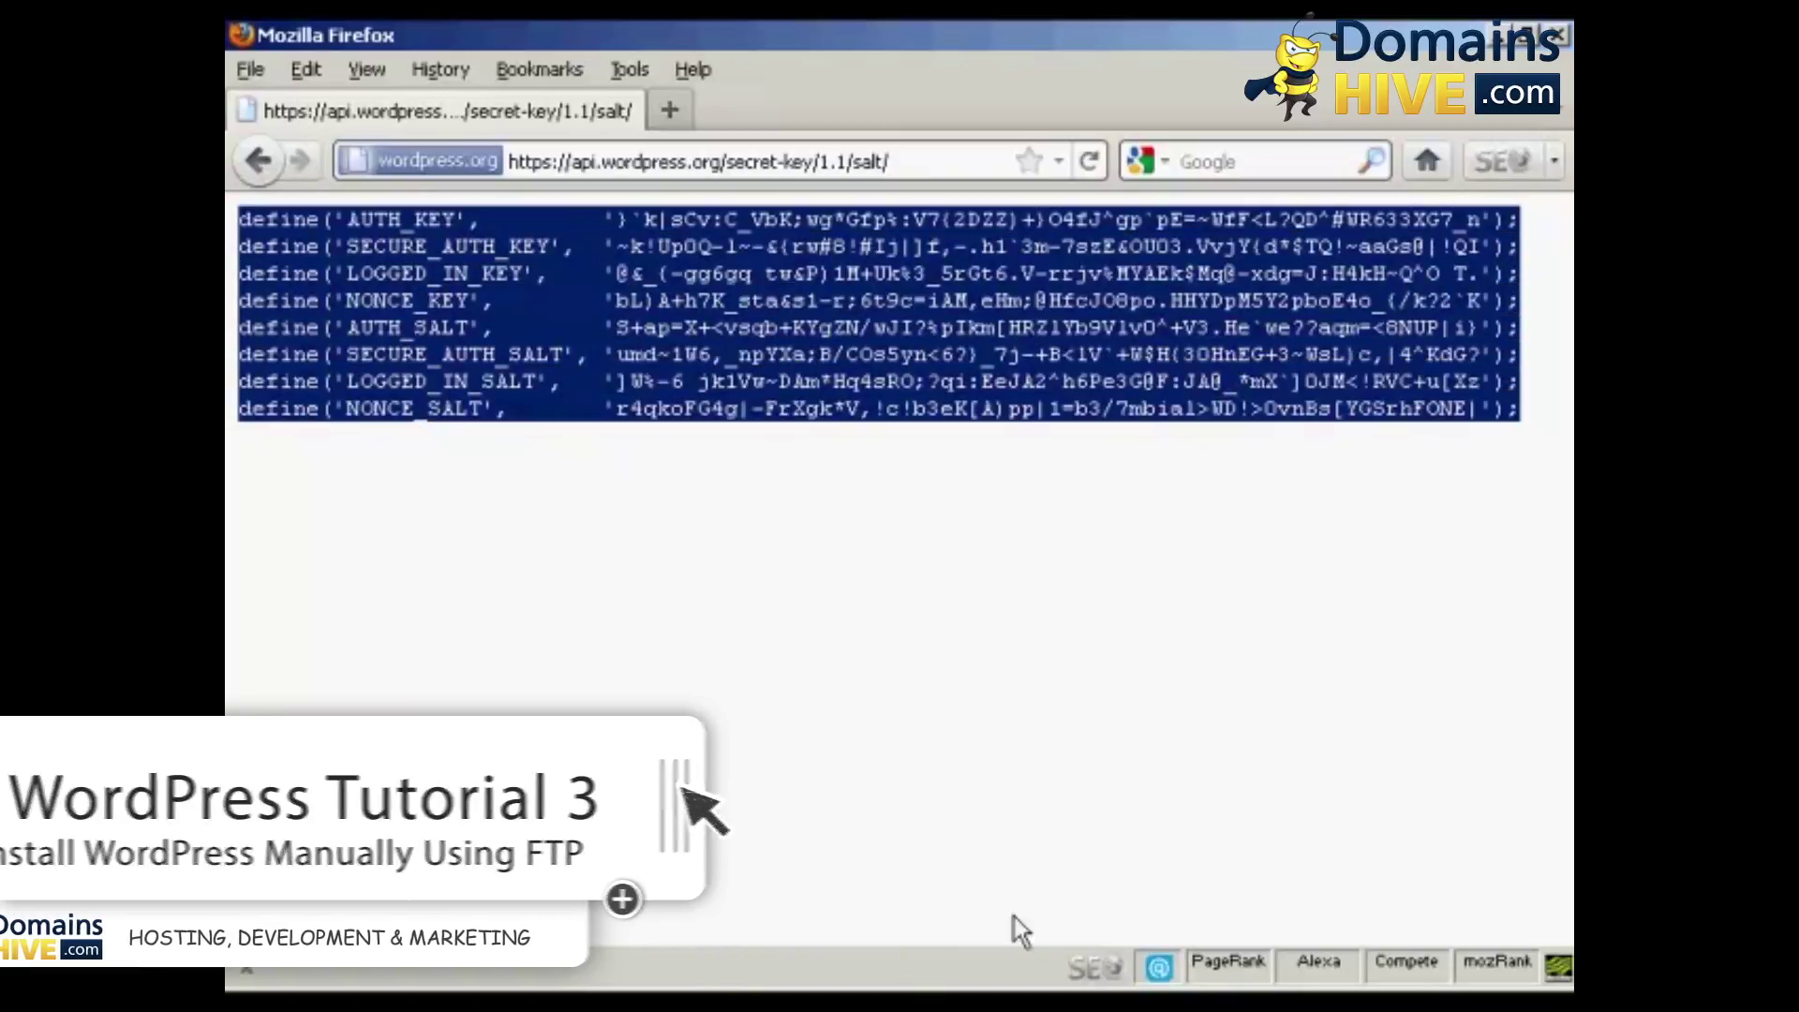
{"action": "key", "text": "alt+Tab"}
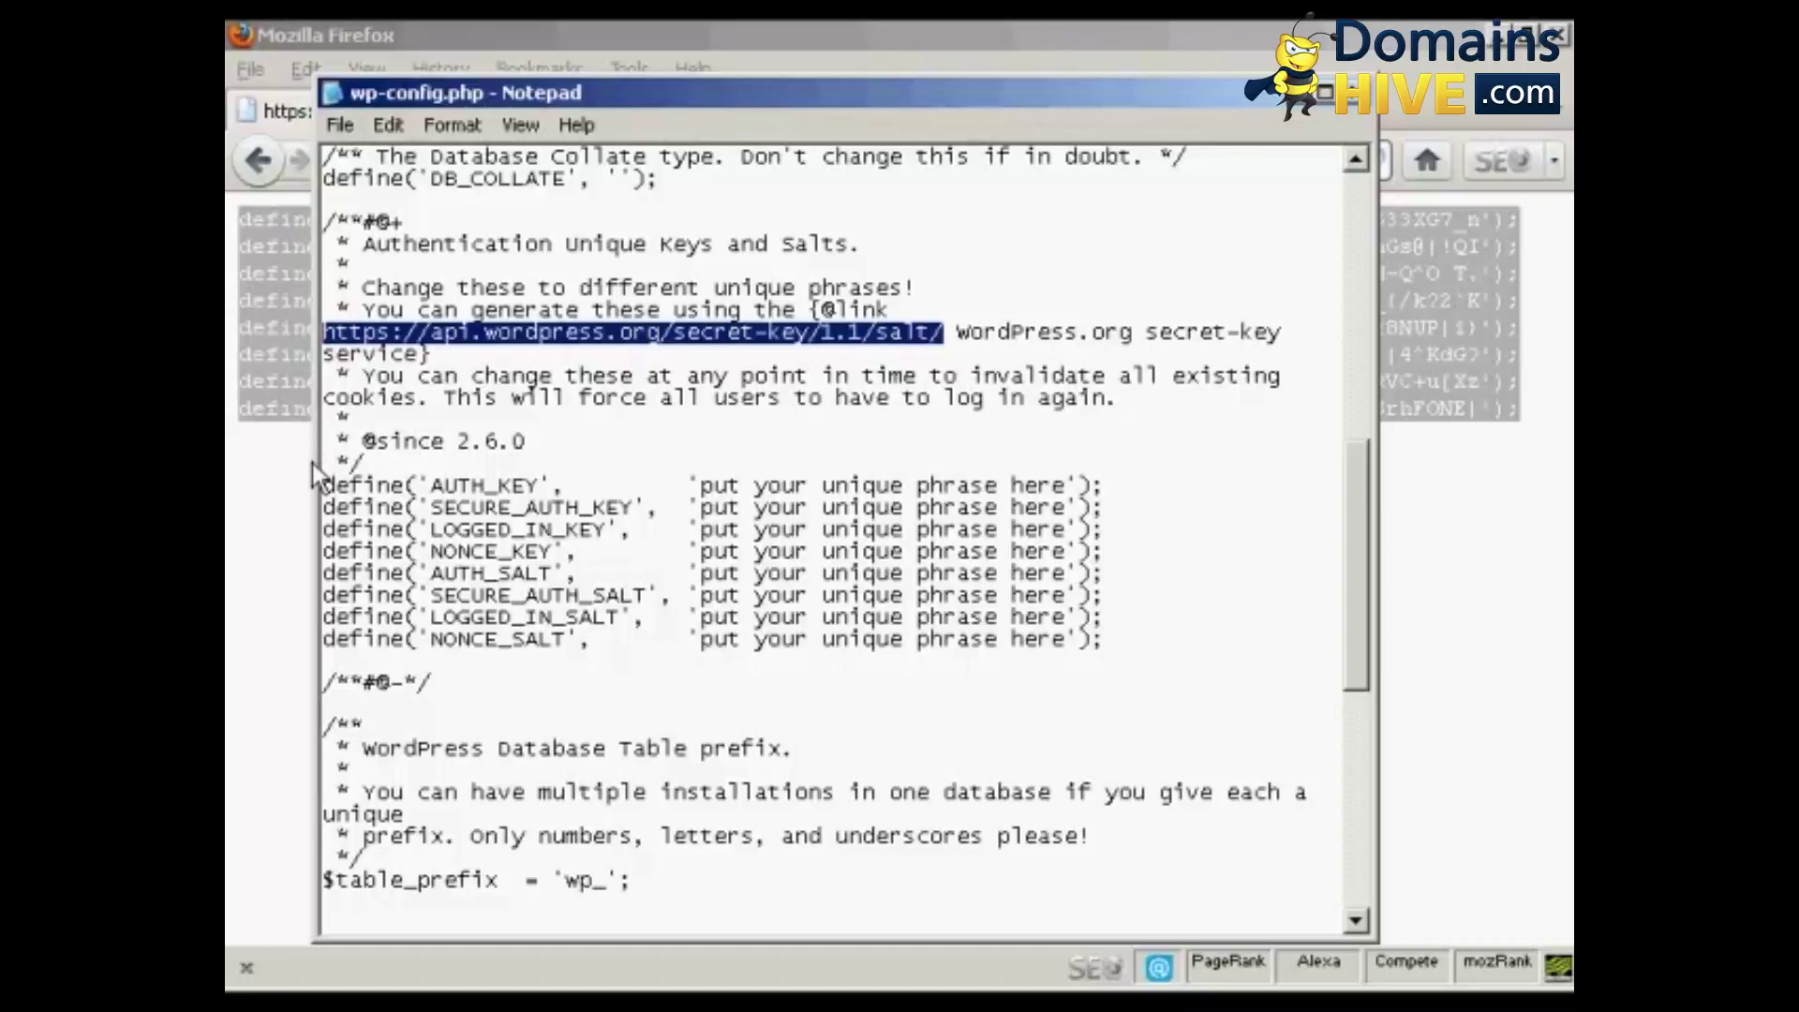
{"action": "left_click_drag", "start_coordinate": [323, 485], "coordinate": [1113, 644]}
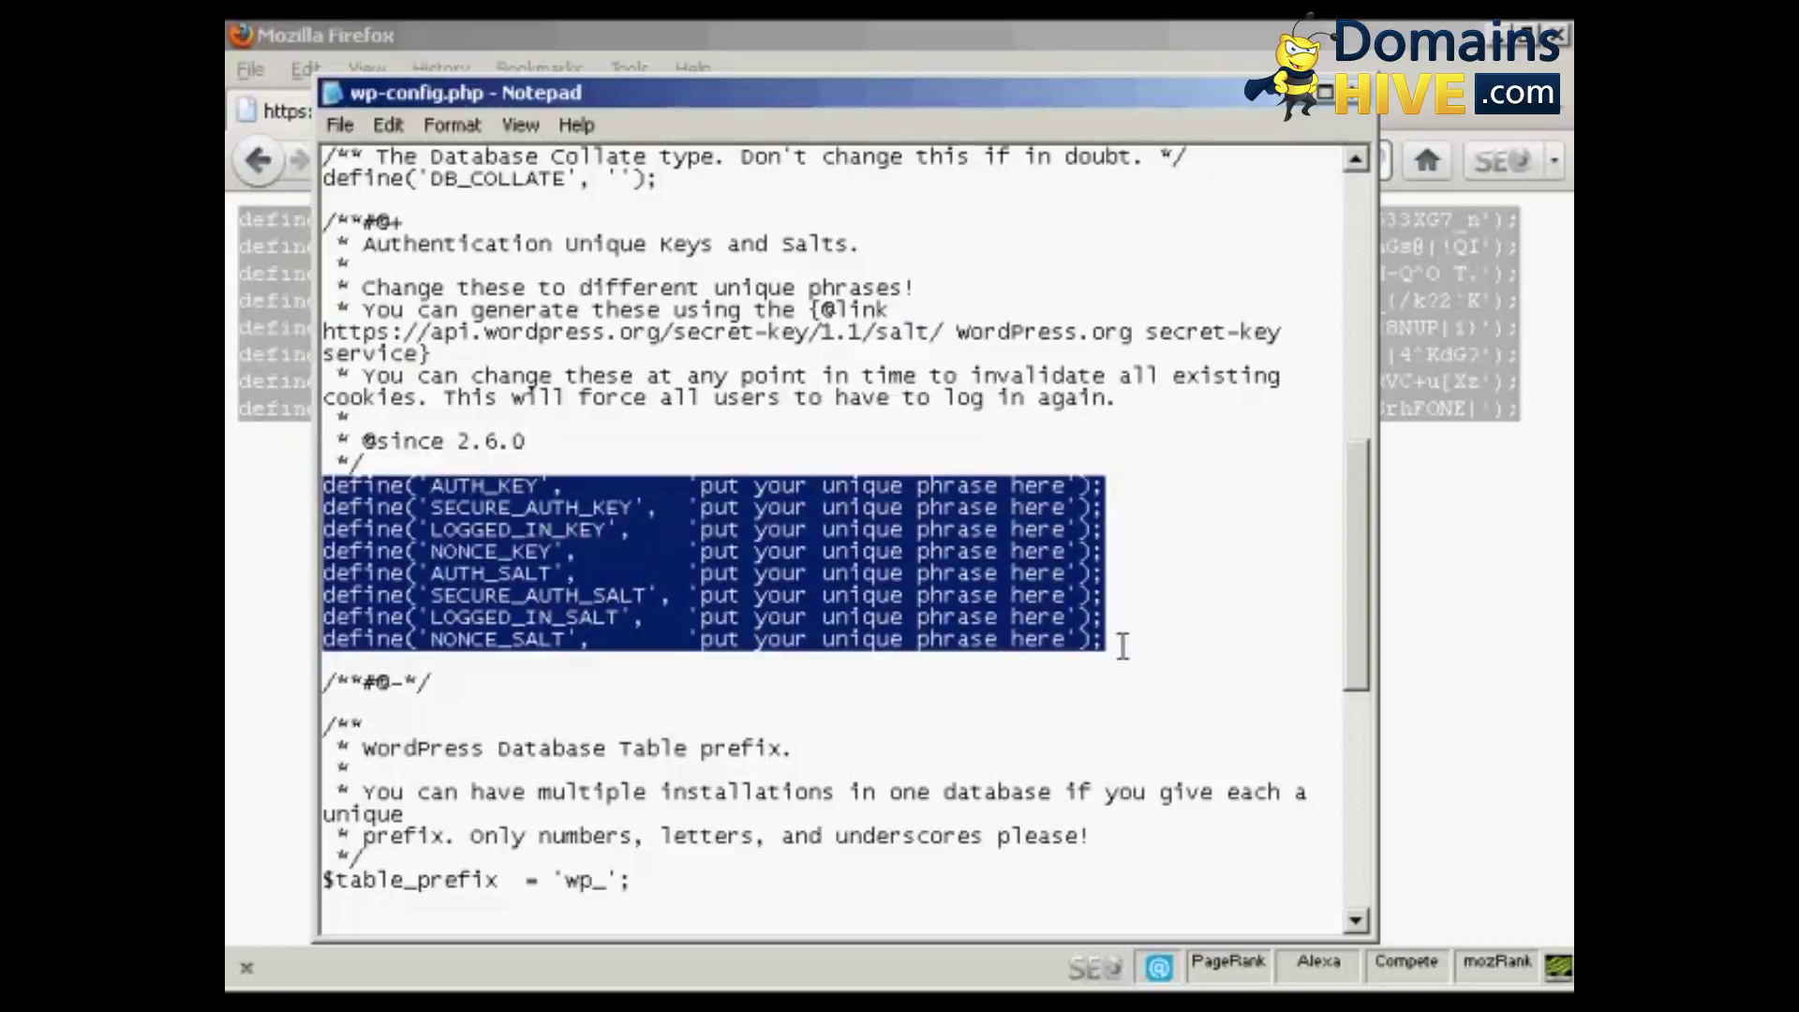
{"action": "key", "text": "ctrl+v"}
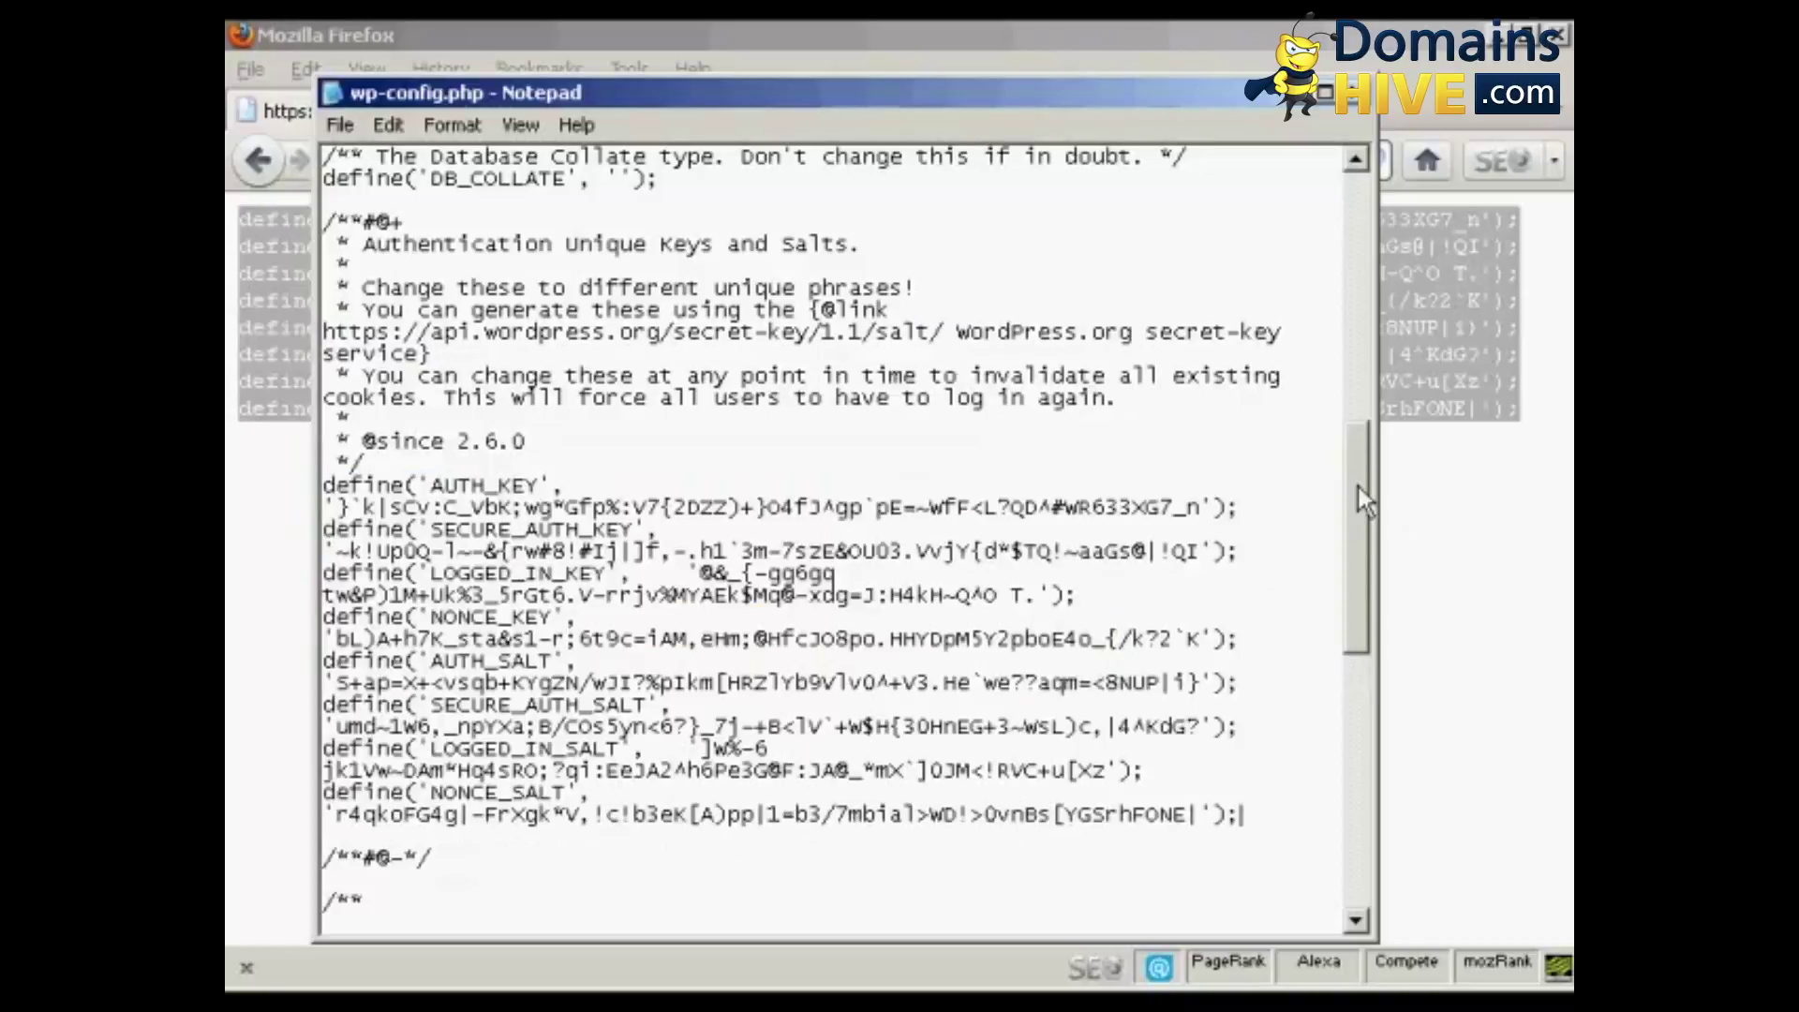
- Save wp-config.php, close it, and deselect the file in the wordpress folder
{"action": "left_click_drag", "start_coordinate": [1358, 487], "coordinate": [1360, 752]}
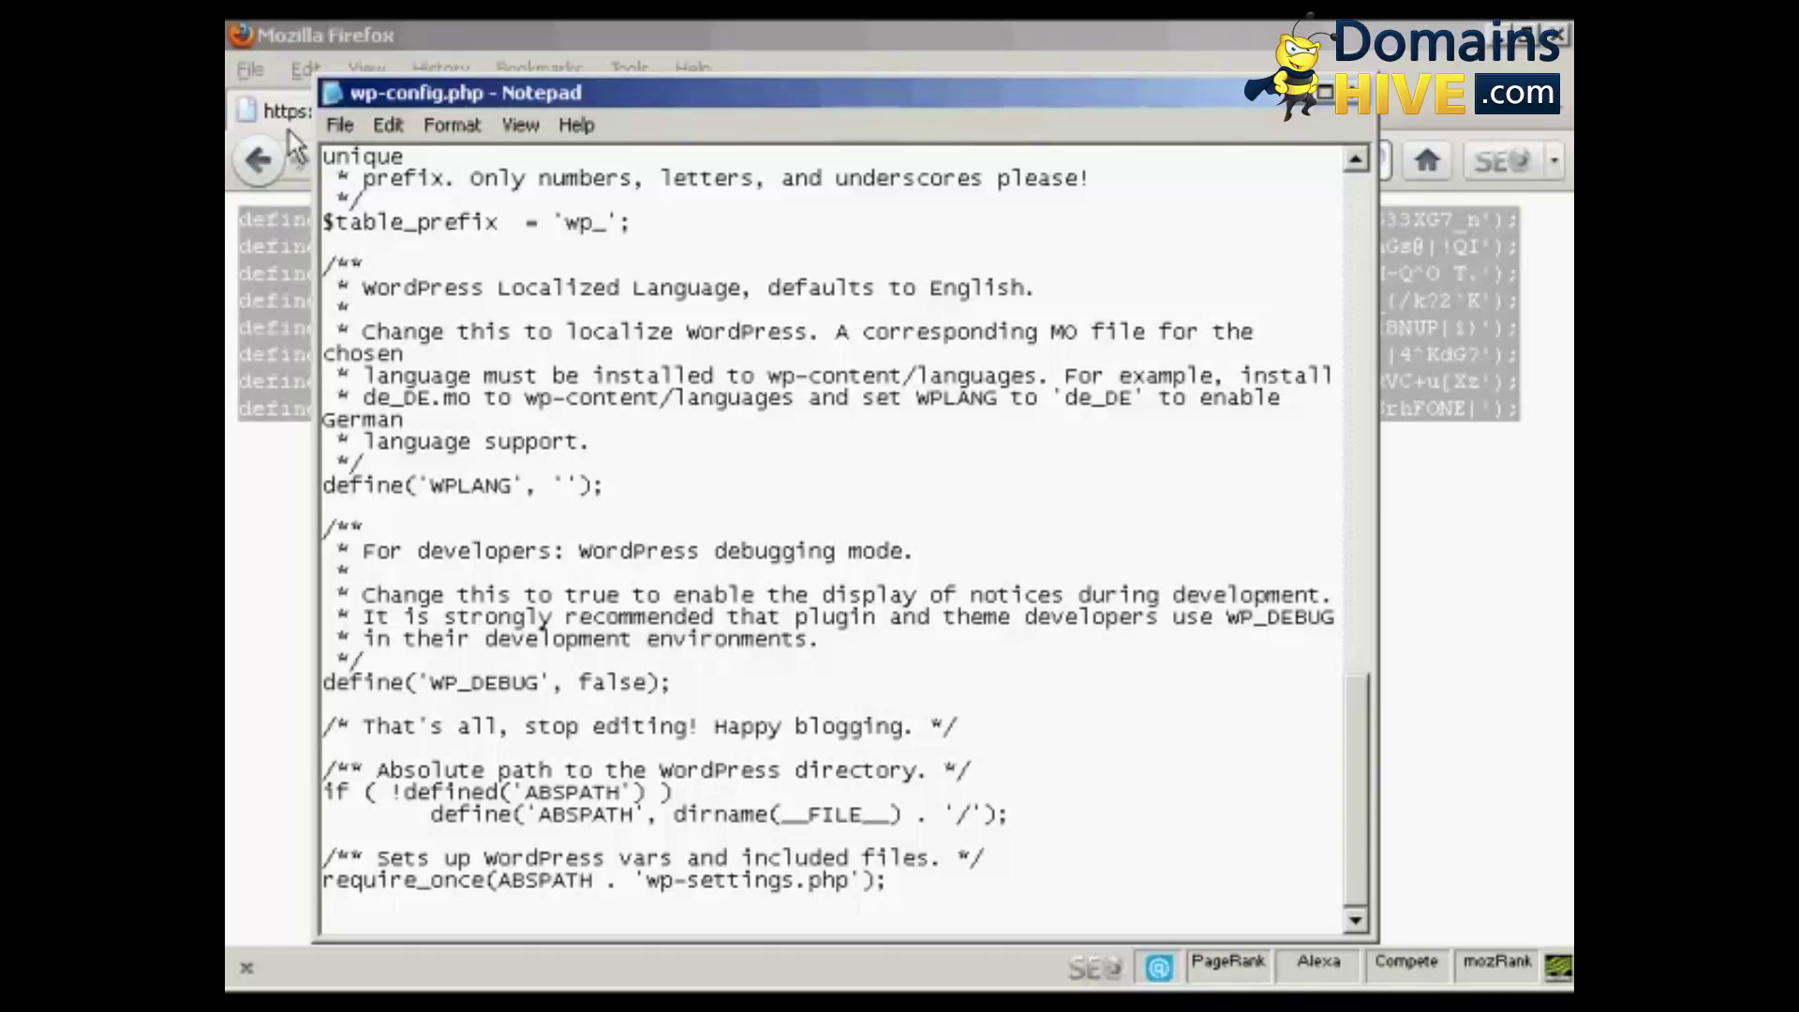
{"action": "left_click", "coordinate": [339, 123]}
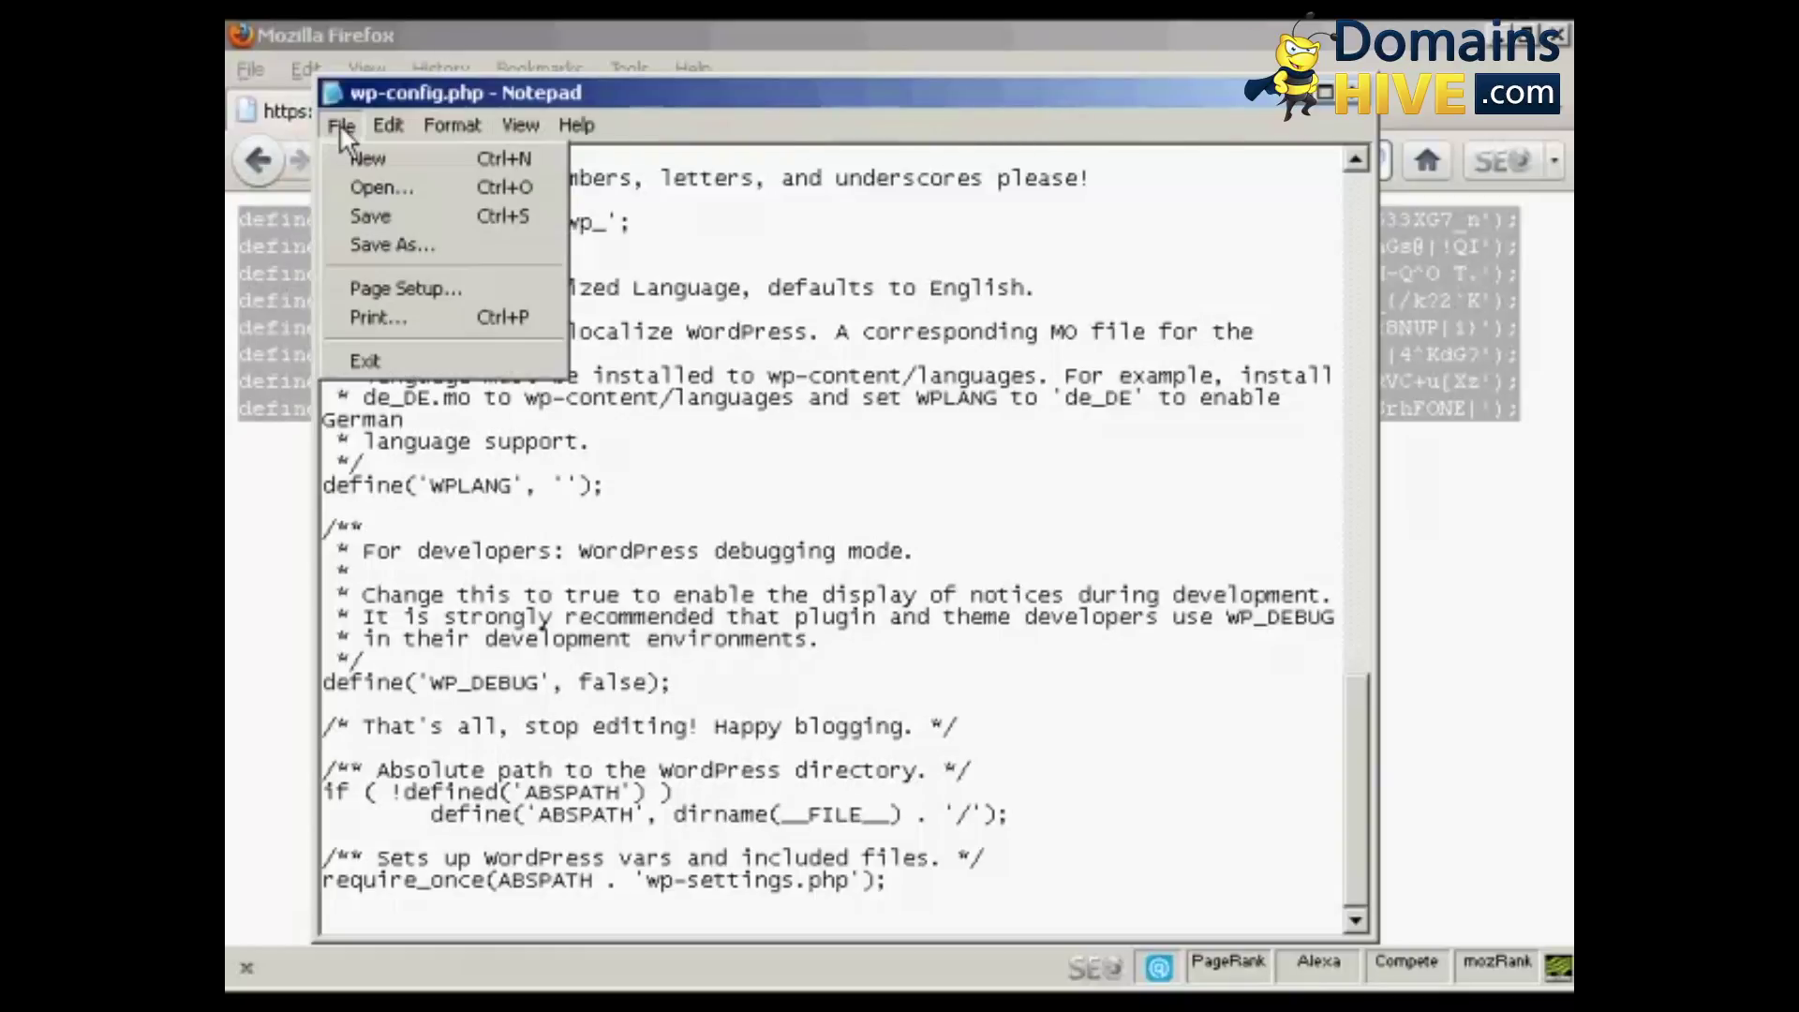
{"action": "left_click", "coordinate": [390, 222]}
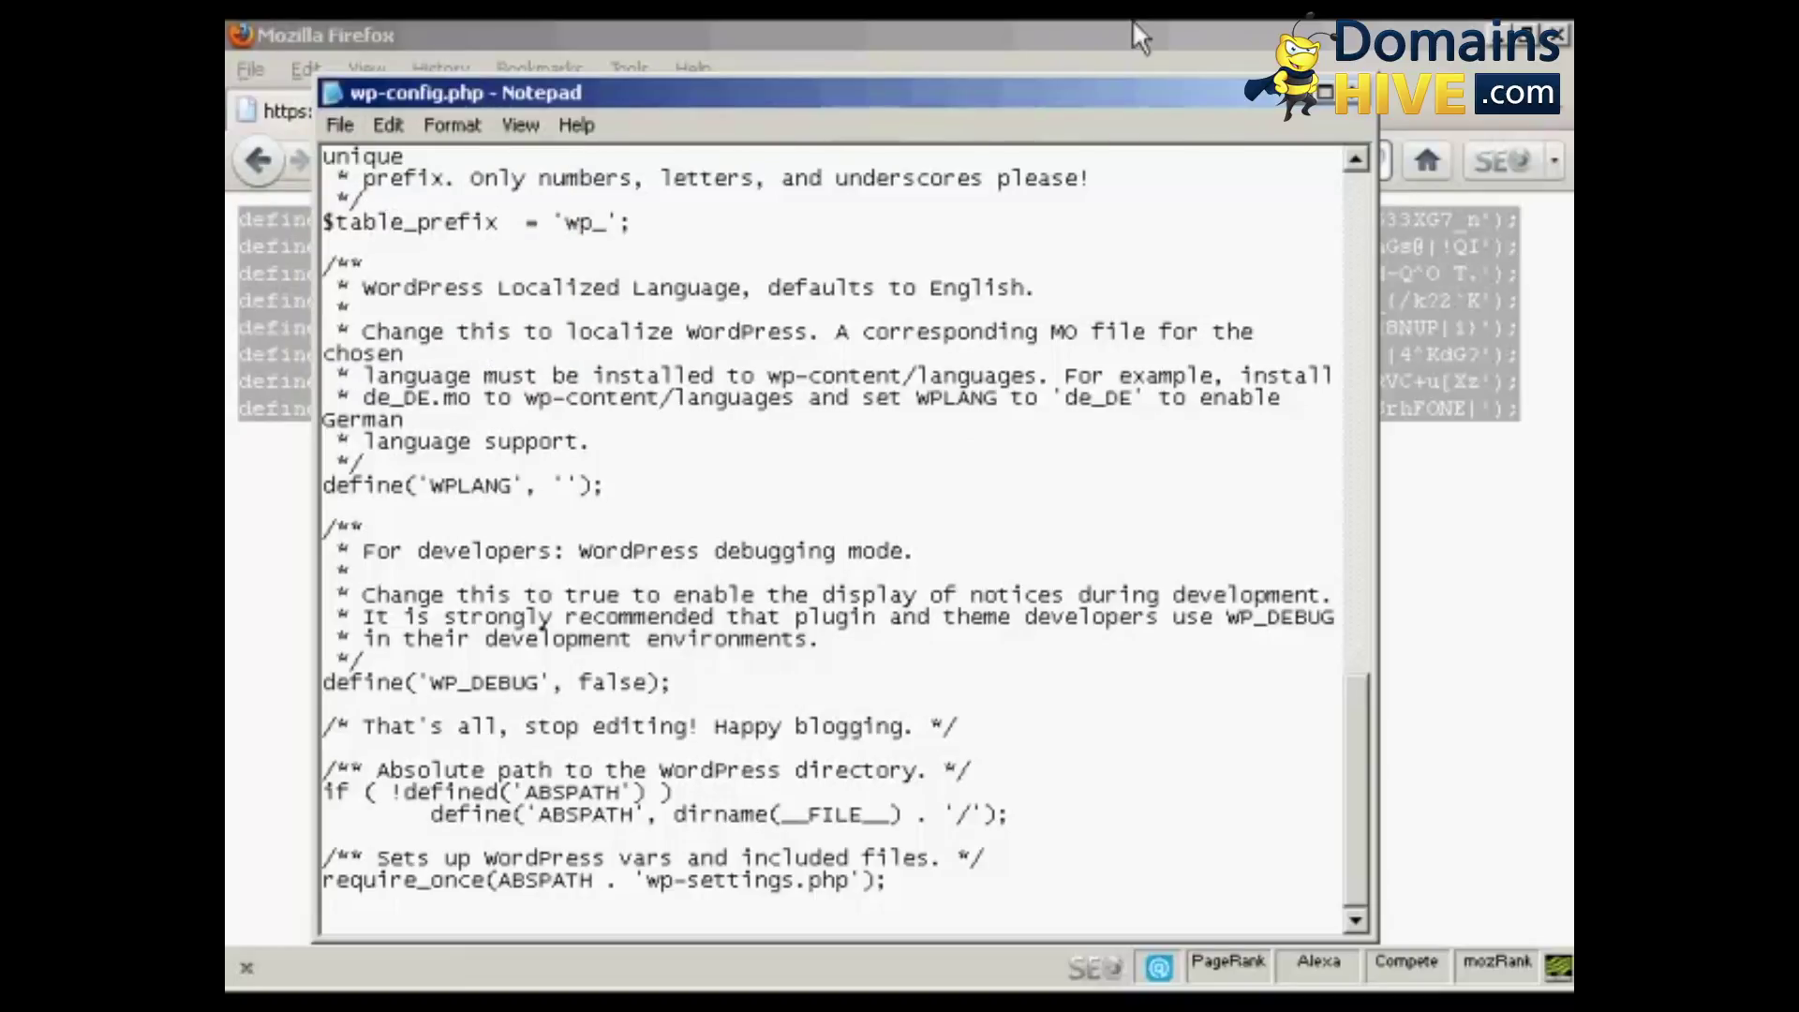
{"action": "left_click", "coordinate": [1349, 96]}
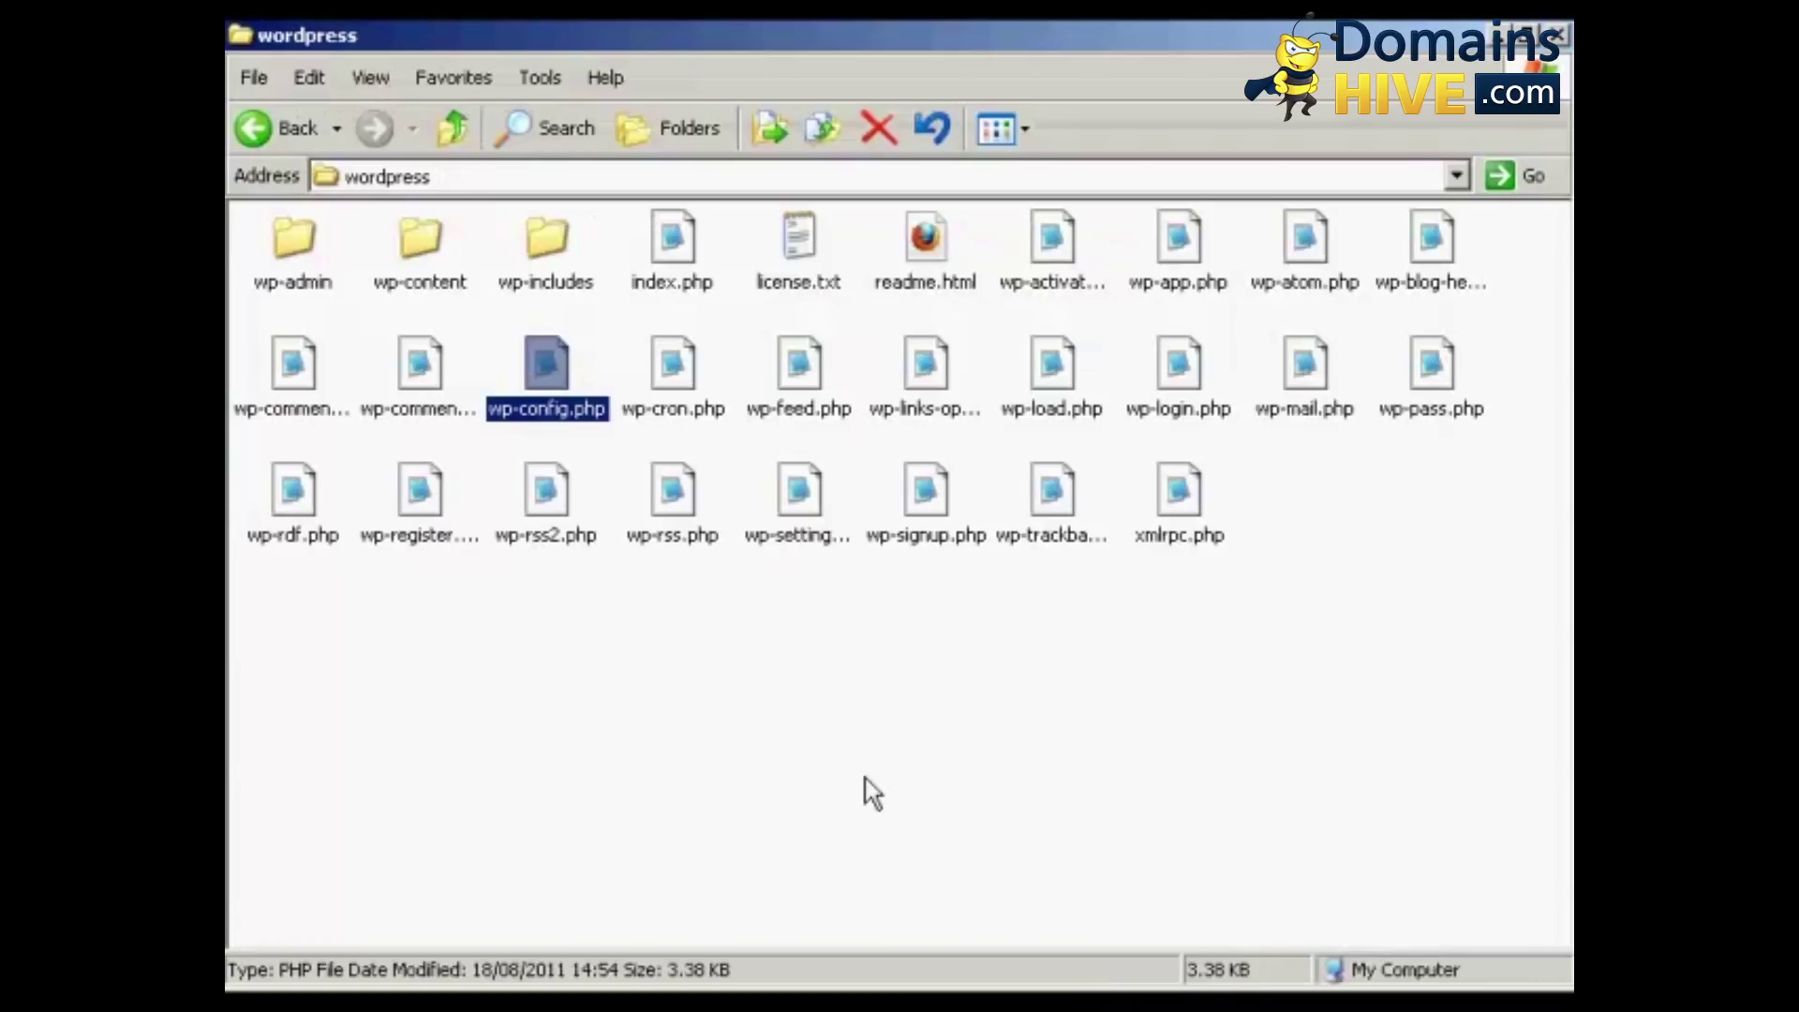
{"action": "left_click", "coordinate": [855, 694]}
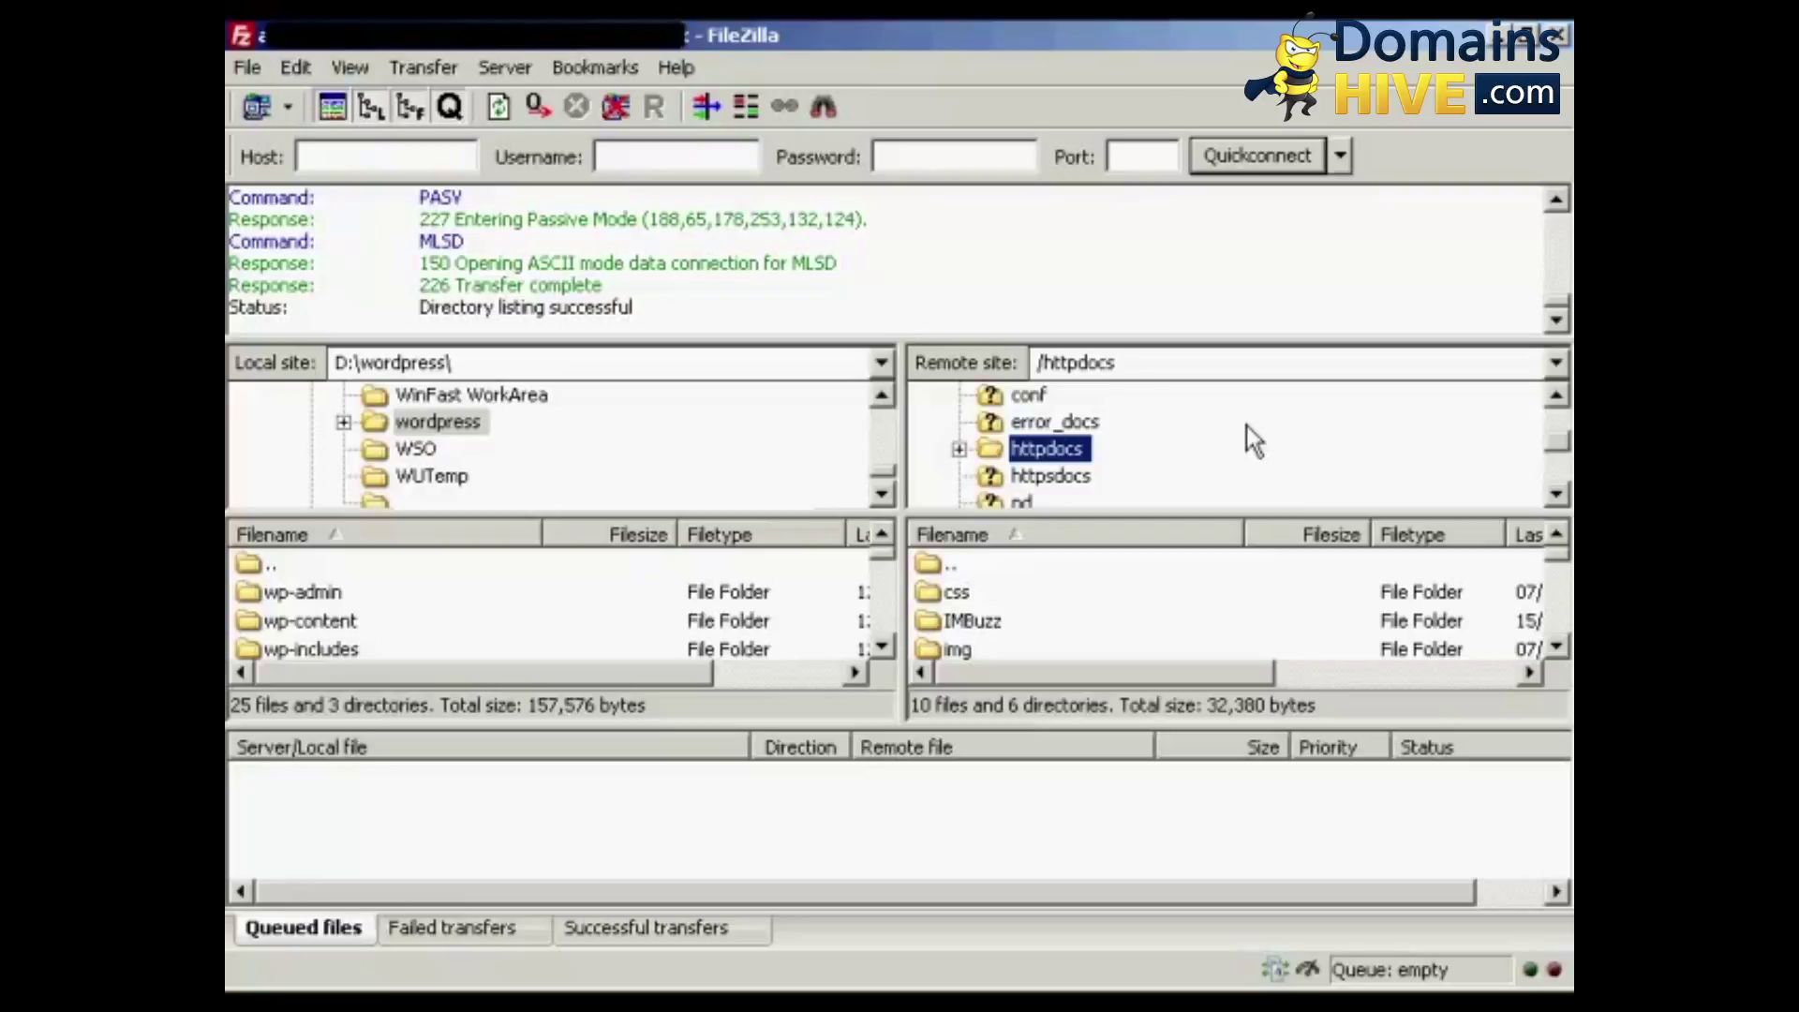
- Create a new directory named wordpress inside the remote /httpdocs folder
{"action": "right_click", "coordinate": [1078, 459]}
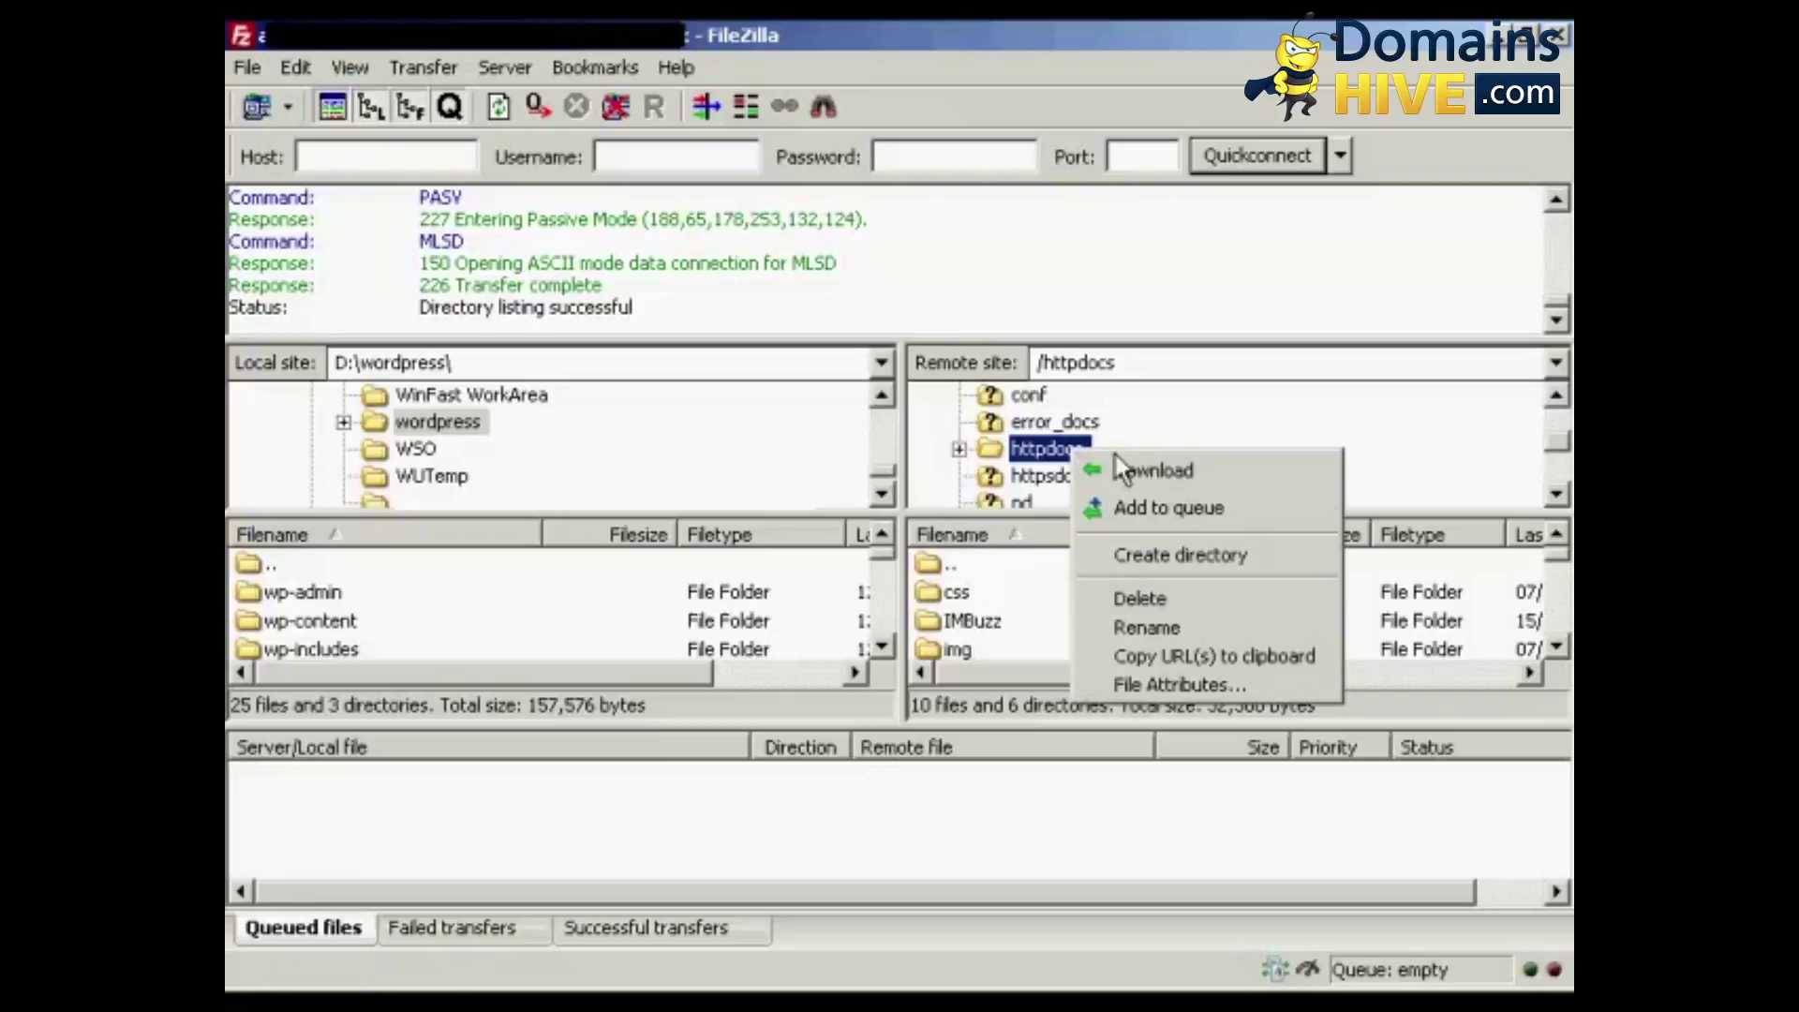
{"action": "left_click", "coordinate": [1213, 551]}
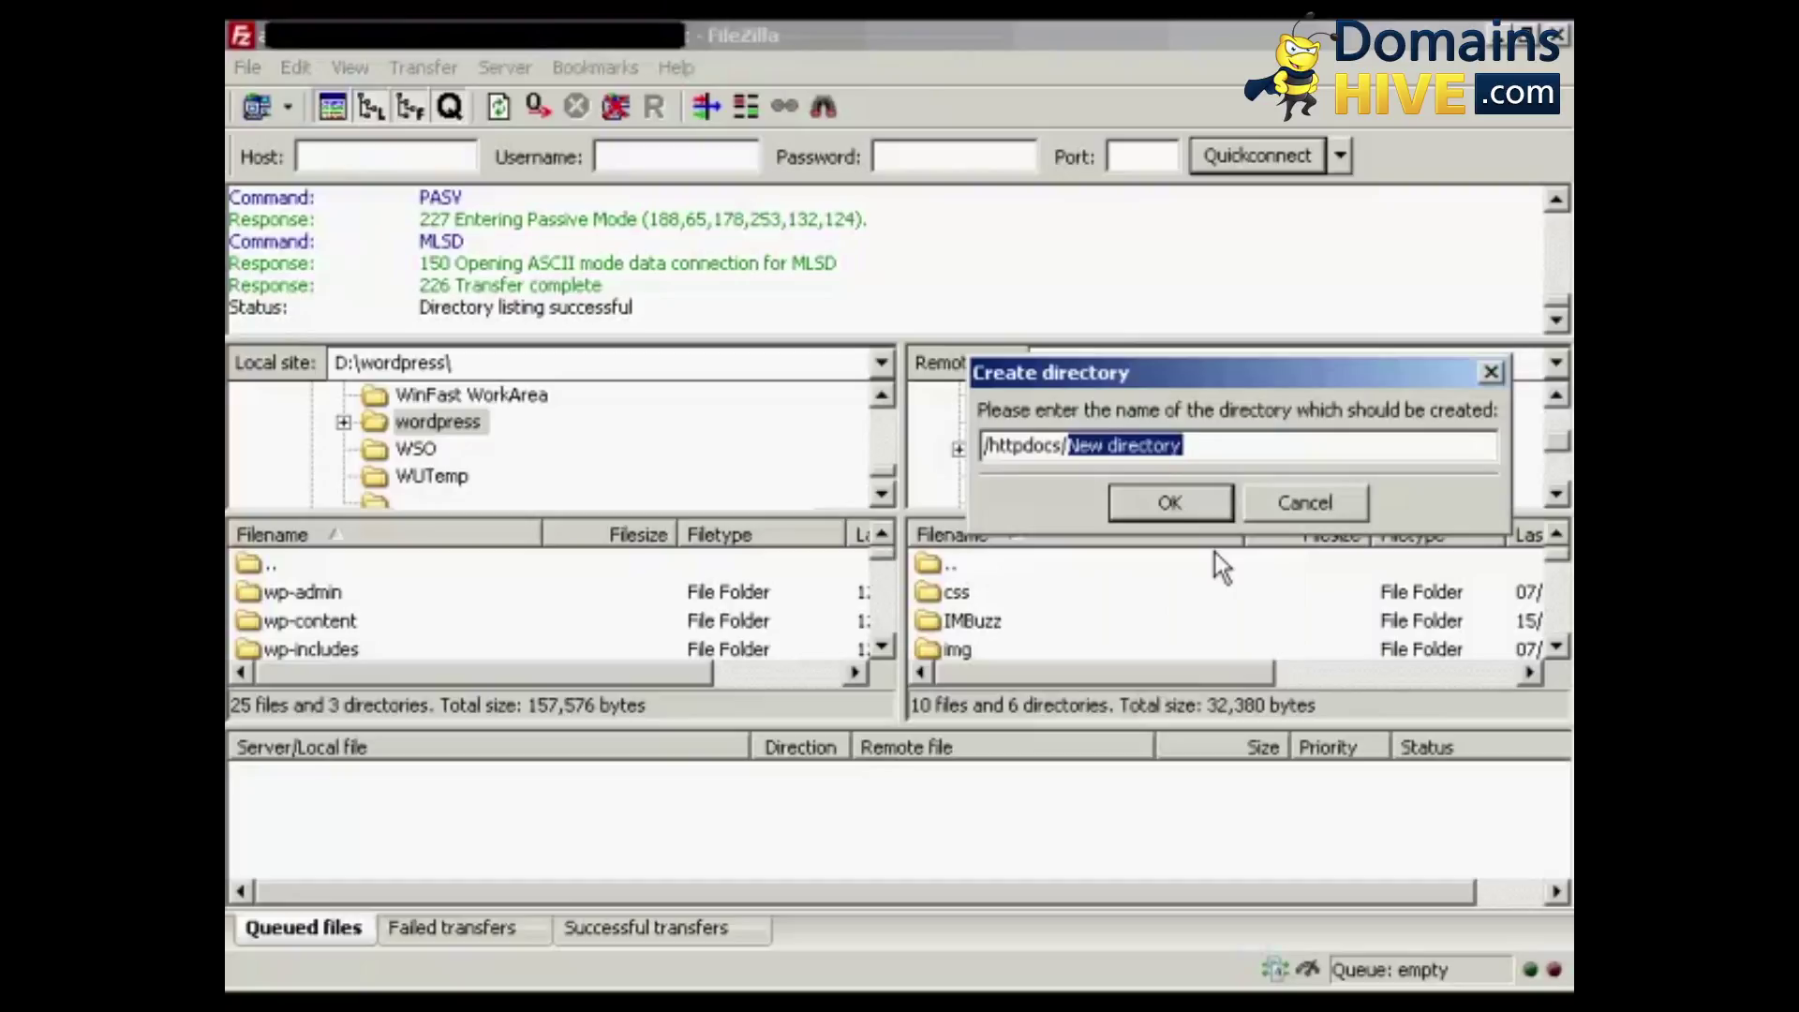
{"action": "type", "text": "wordpress"}
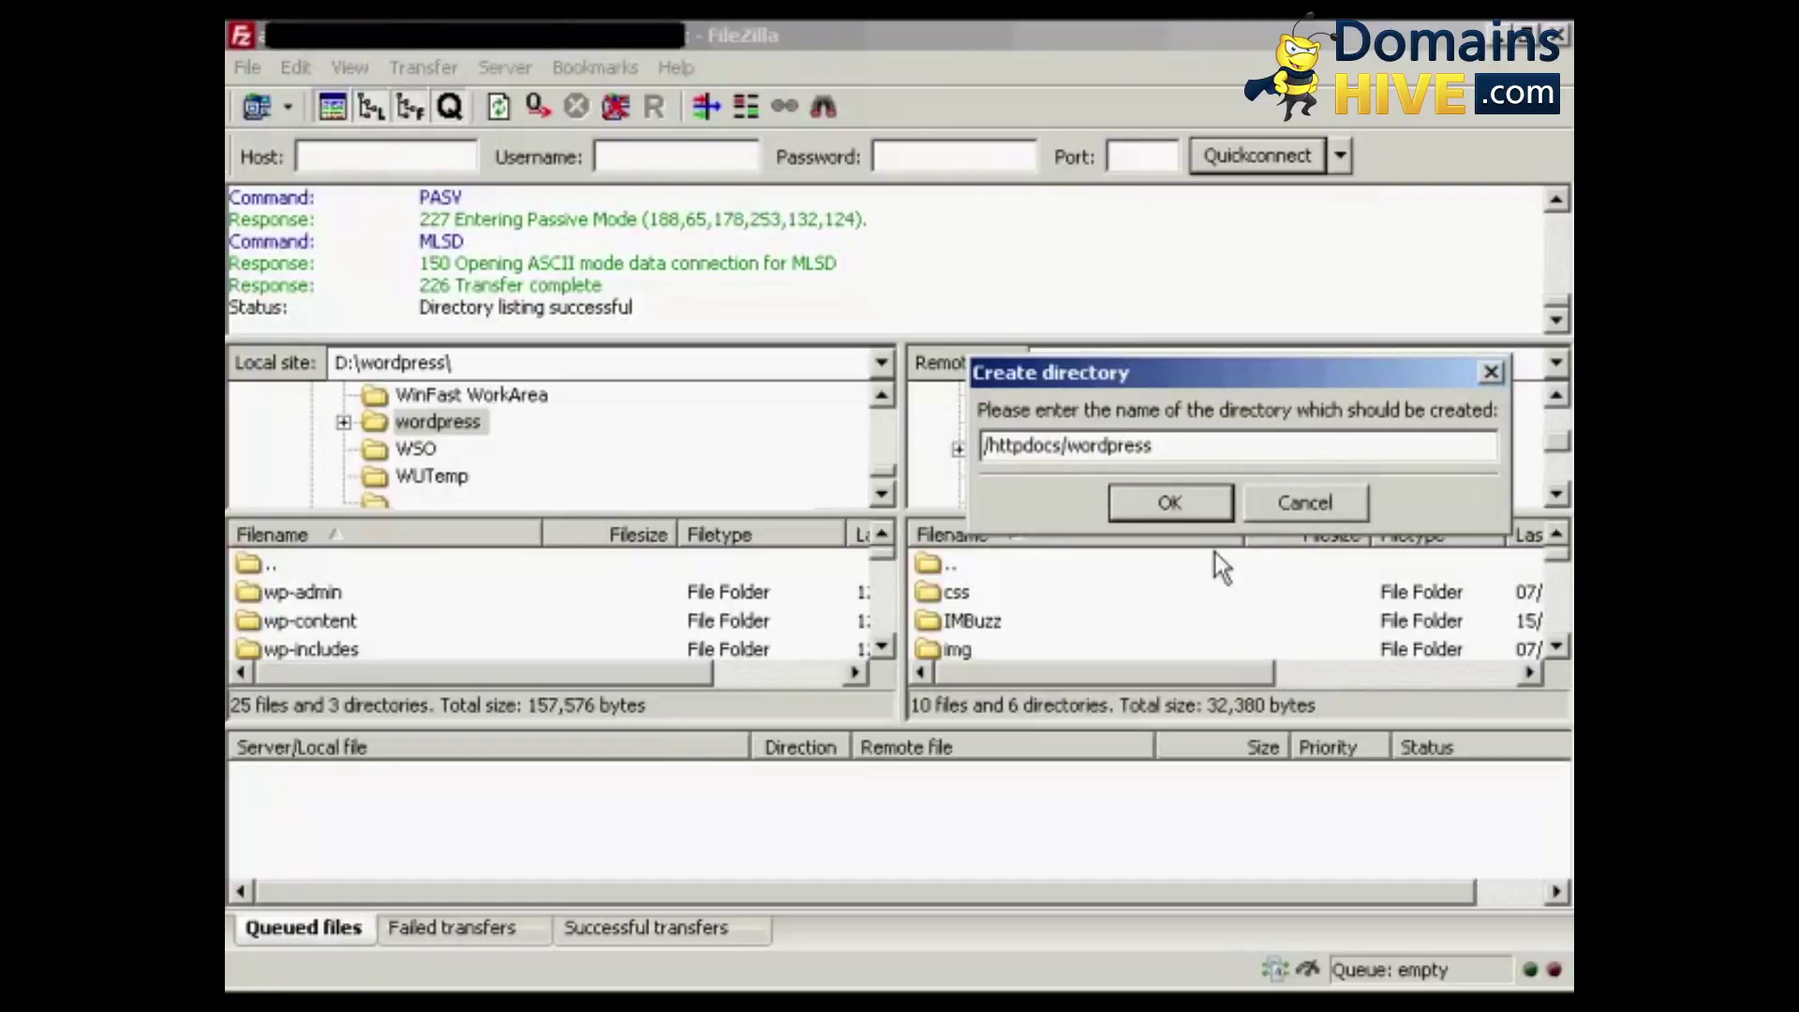
{"action": "left_click", "coordinate": [1190, 510]}
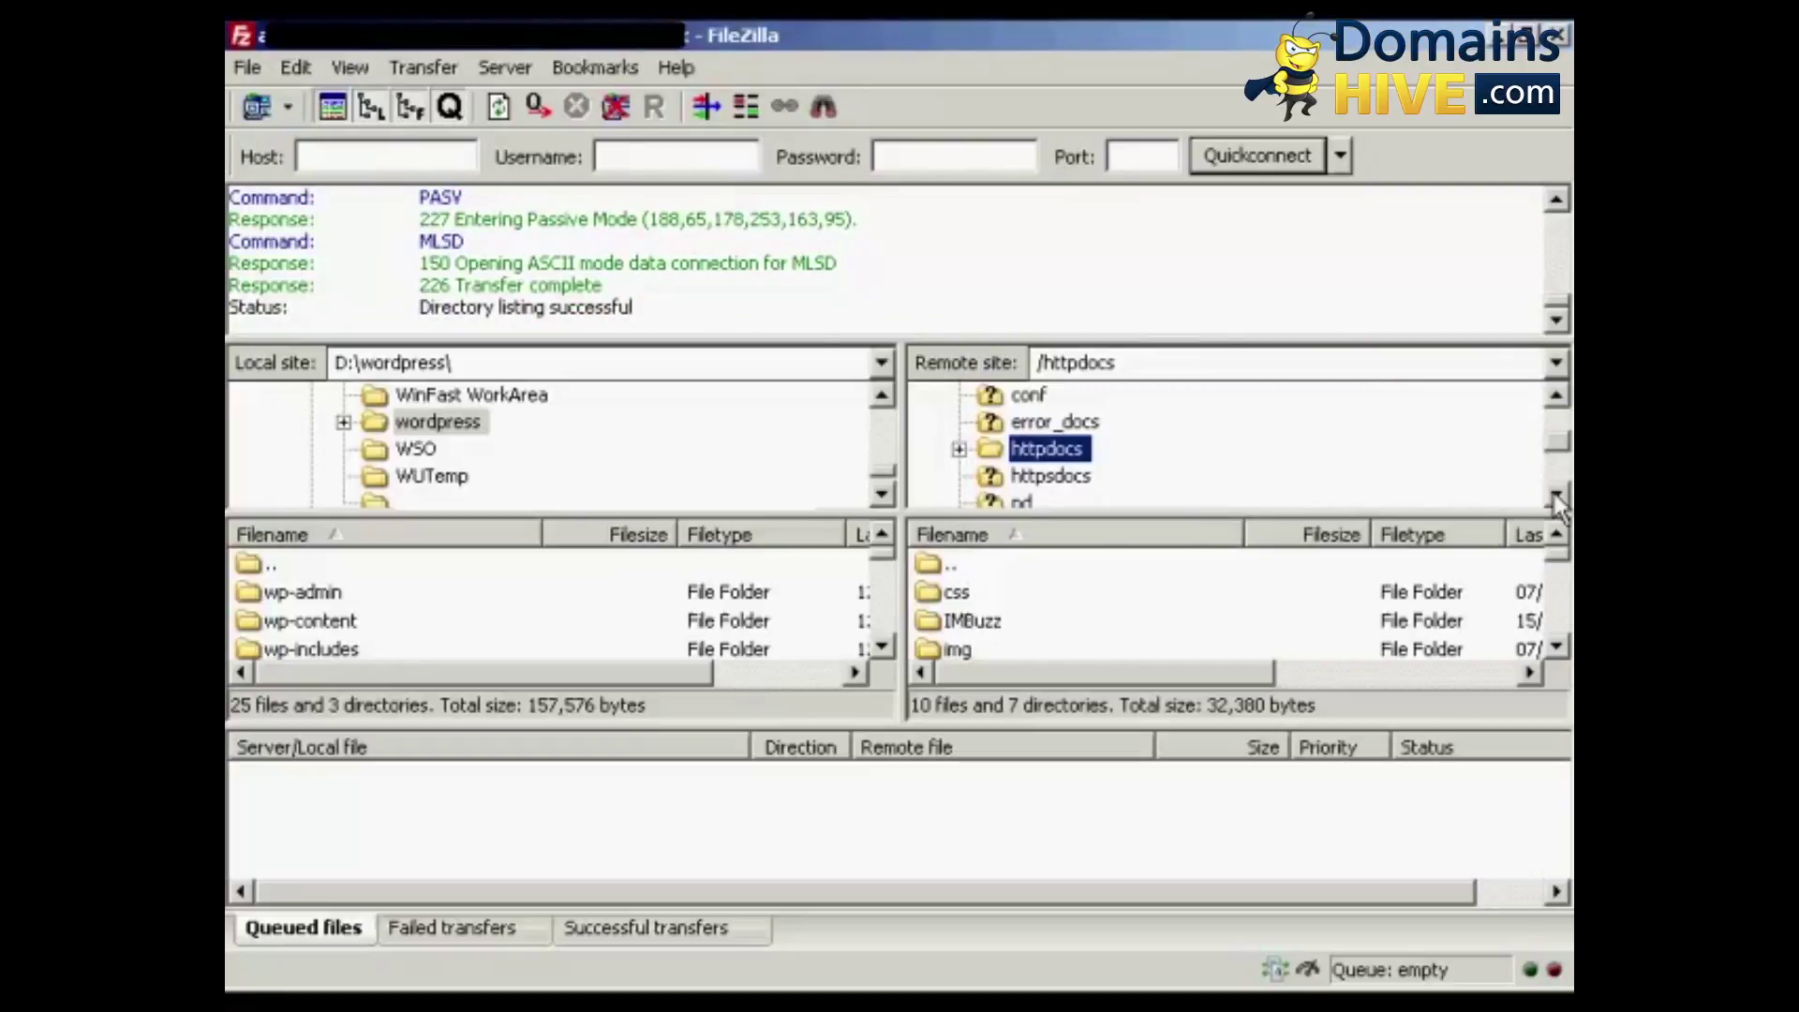
- Expand the remote httpdocs folder and open its wordpress subfolder
{"action": "left_click", "coordinate": [960, 450]}
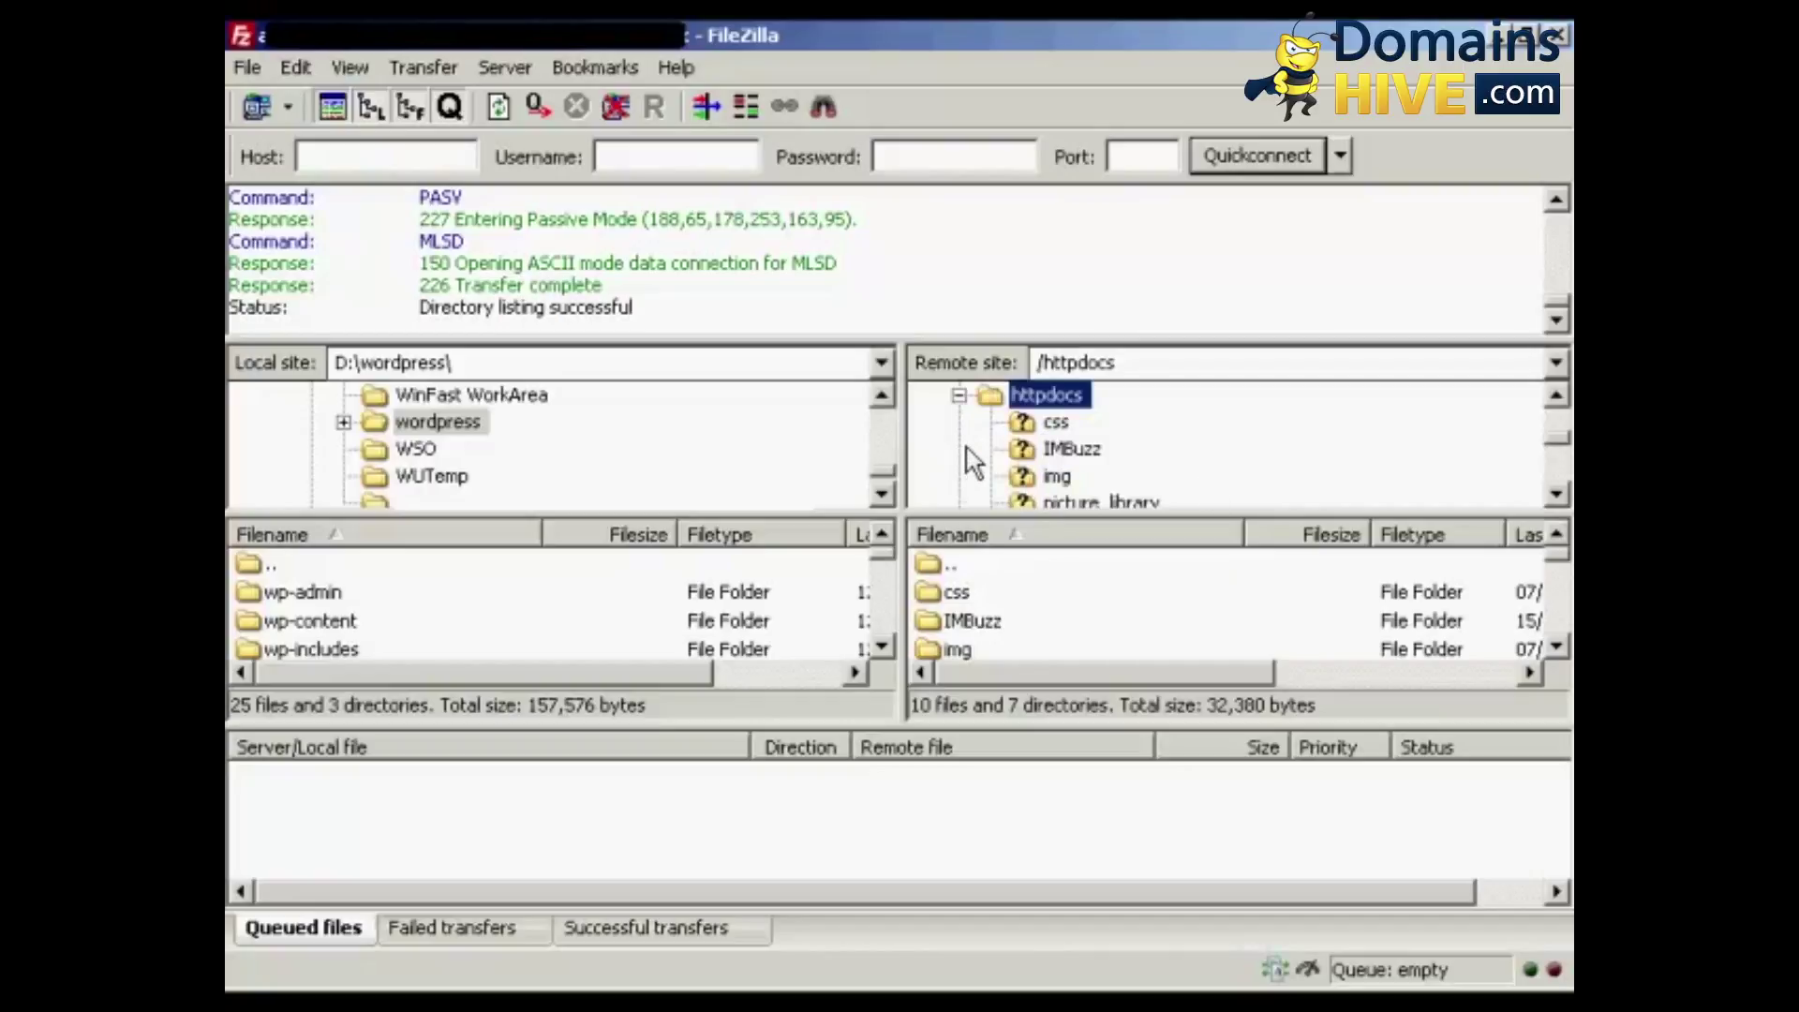
{"action": "left_click", "coordinate": [1558, 495]}
{"action": "left_click", "coordinate": [1558, 495]}
{"action": "left_click", "coordinate": [1558, 494]}
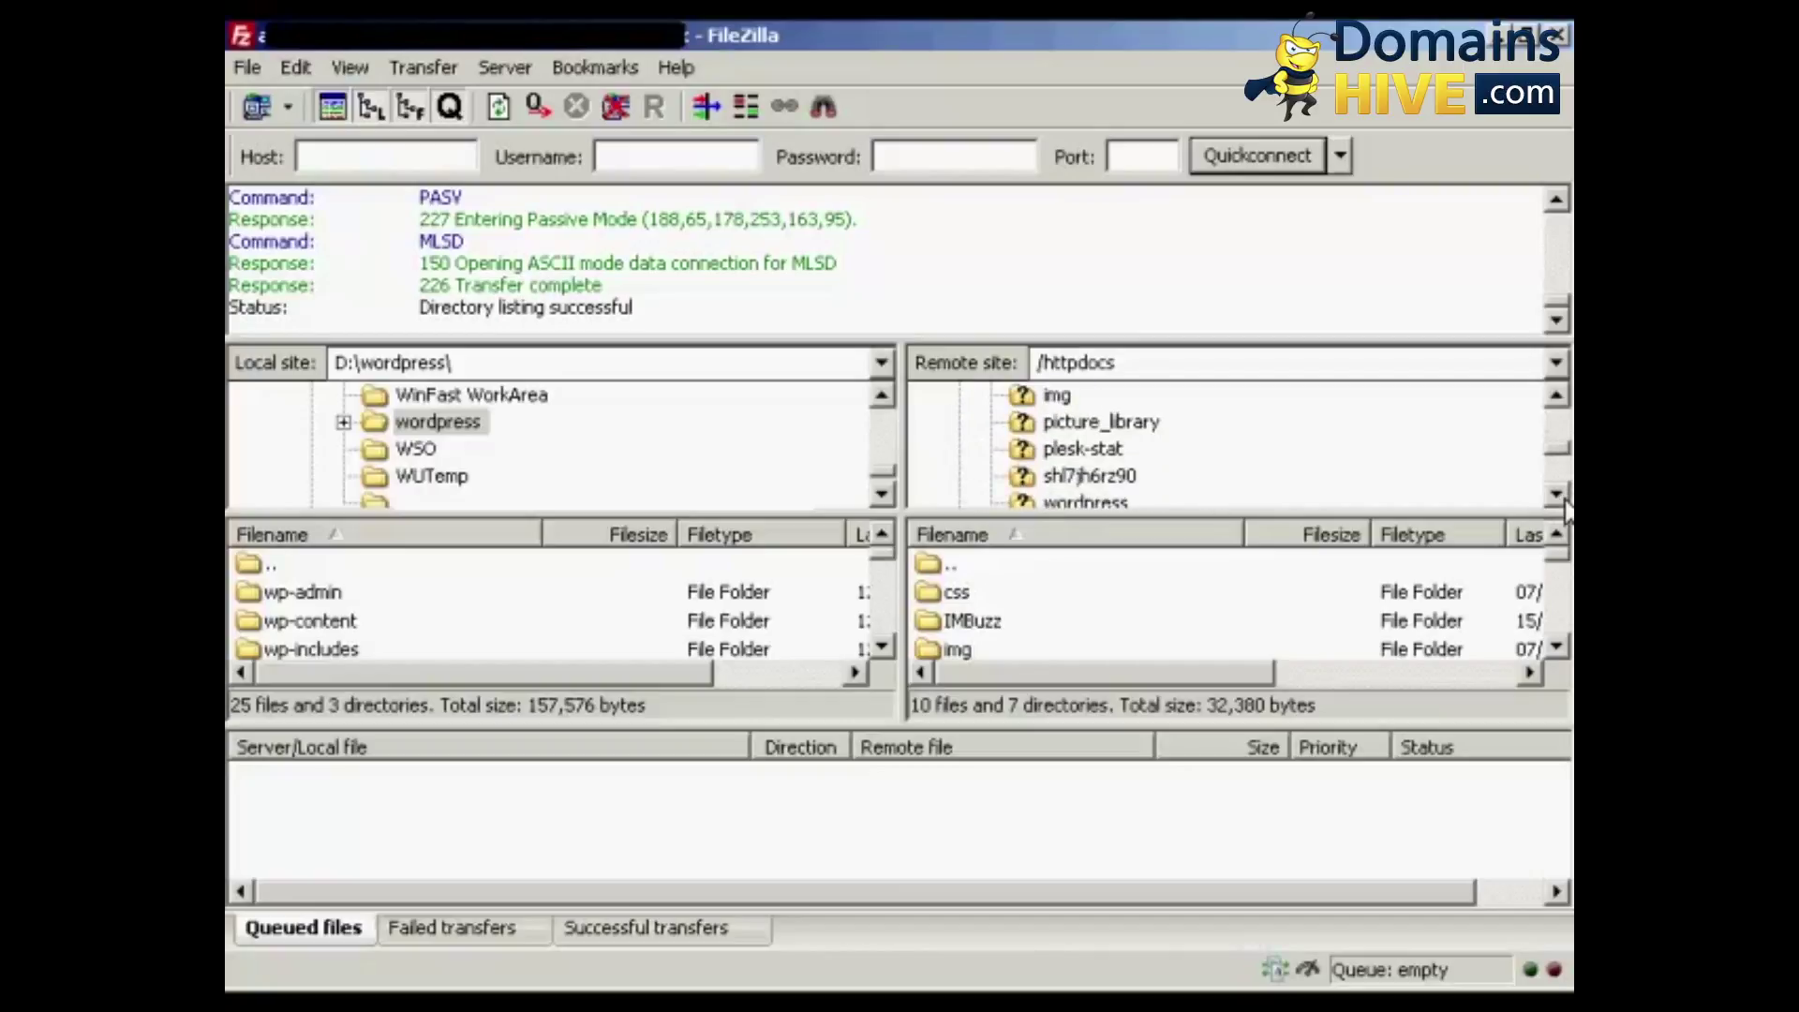
{"action": "left_click", "coordinate": [1558, 495]}
{"action": "left_click", "coordinate": [1558, 495]}
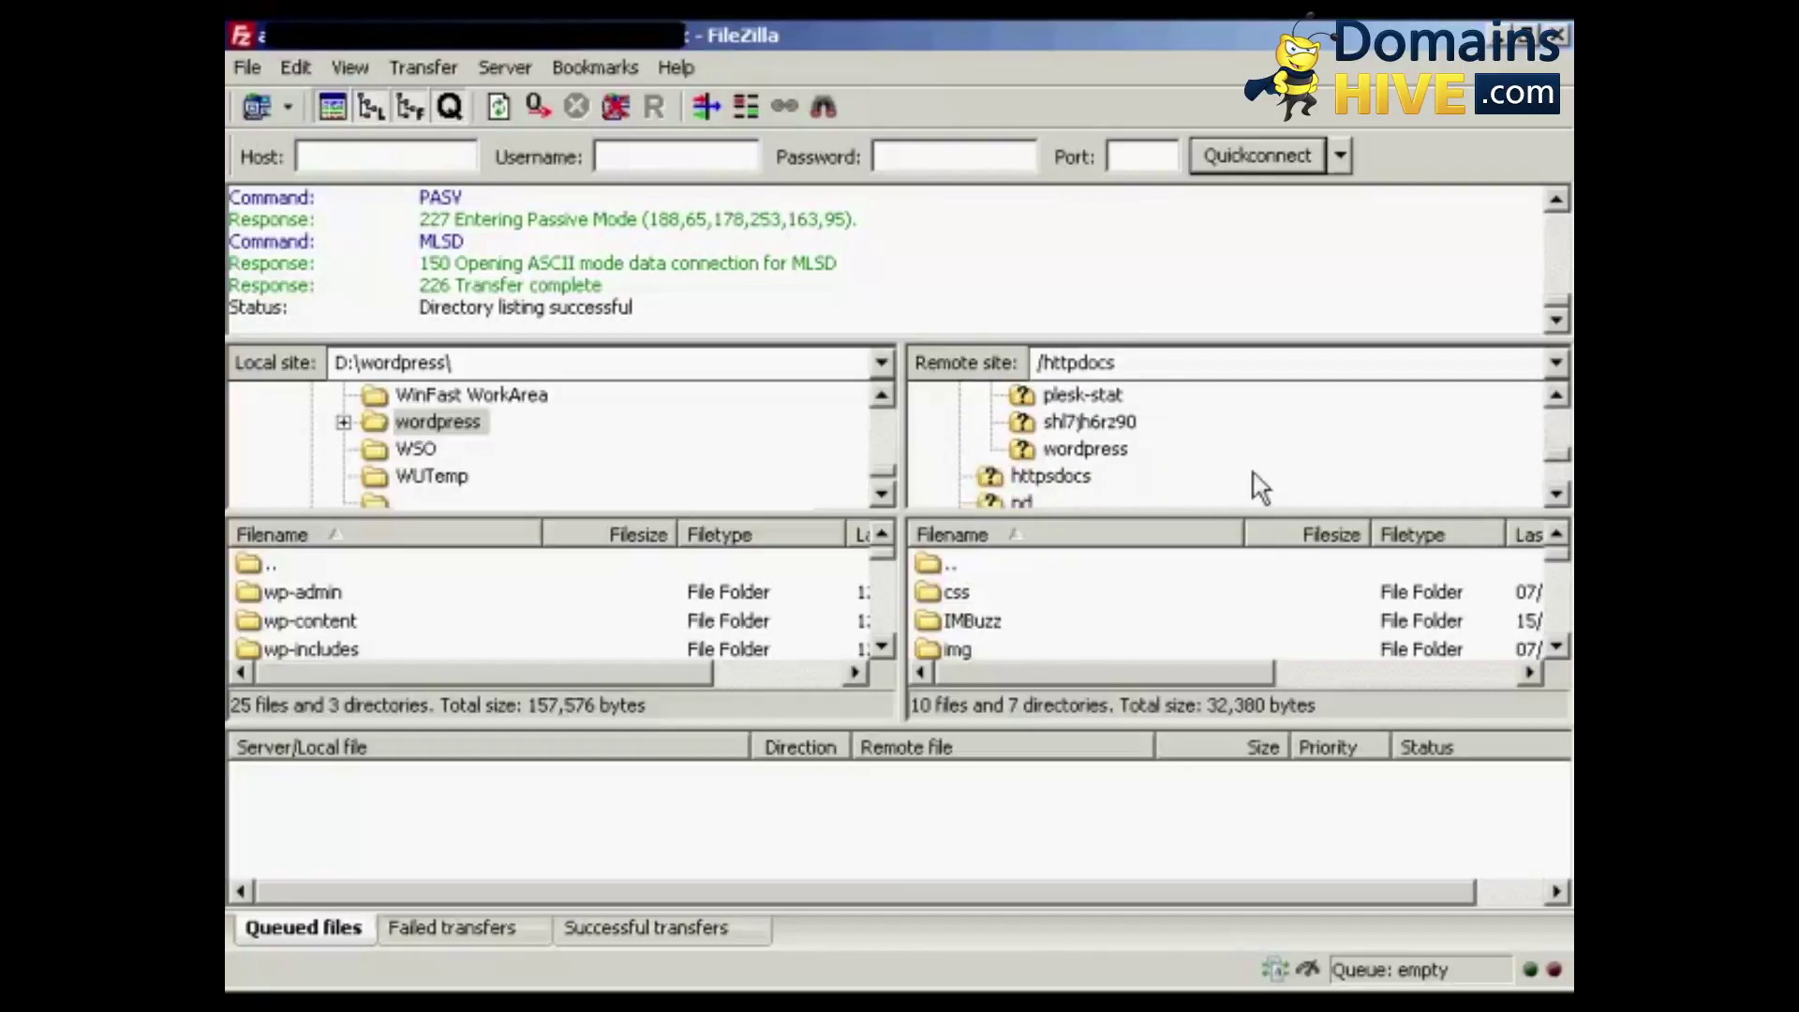
{"action": "left_click", "coordinate": [1082, 450]}
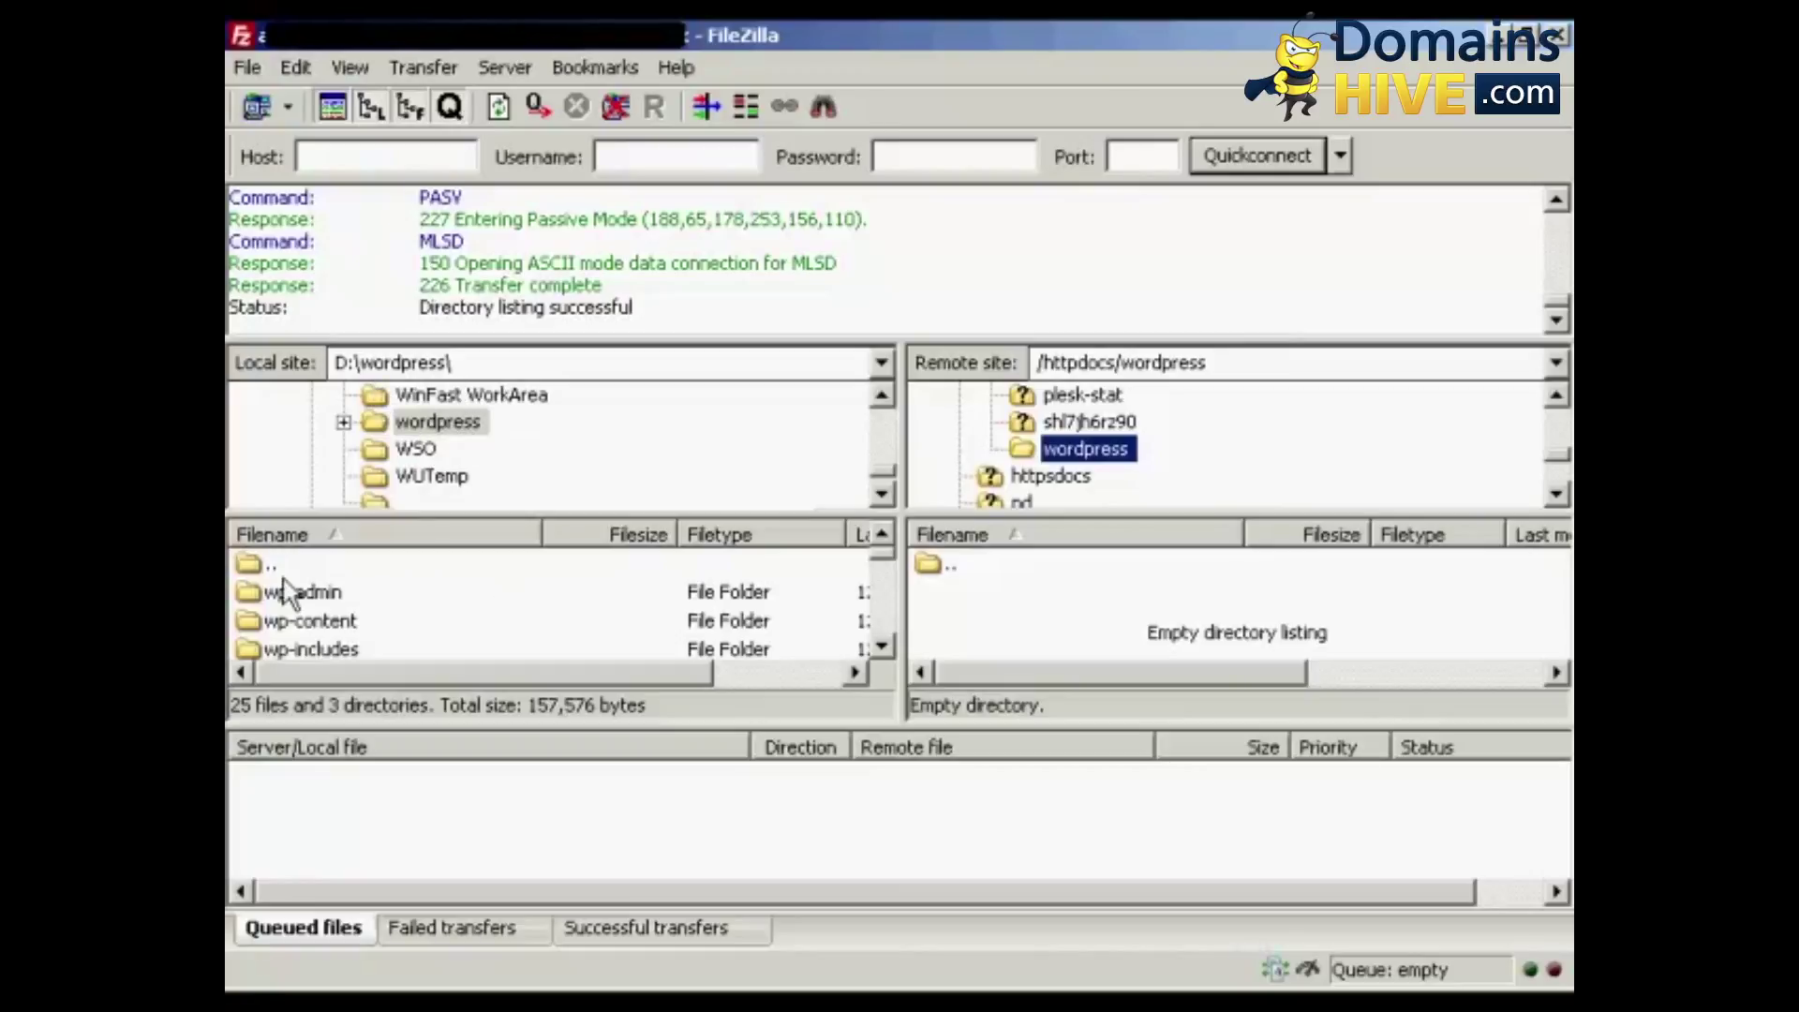
- Upload all files and folders from D:\wordpress, from wp-admin through xmlrpc.php, to /httpdocs/wordpress and disconnect from the server
{"action": "left_click", "coordinate": [319, 593]}
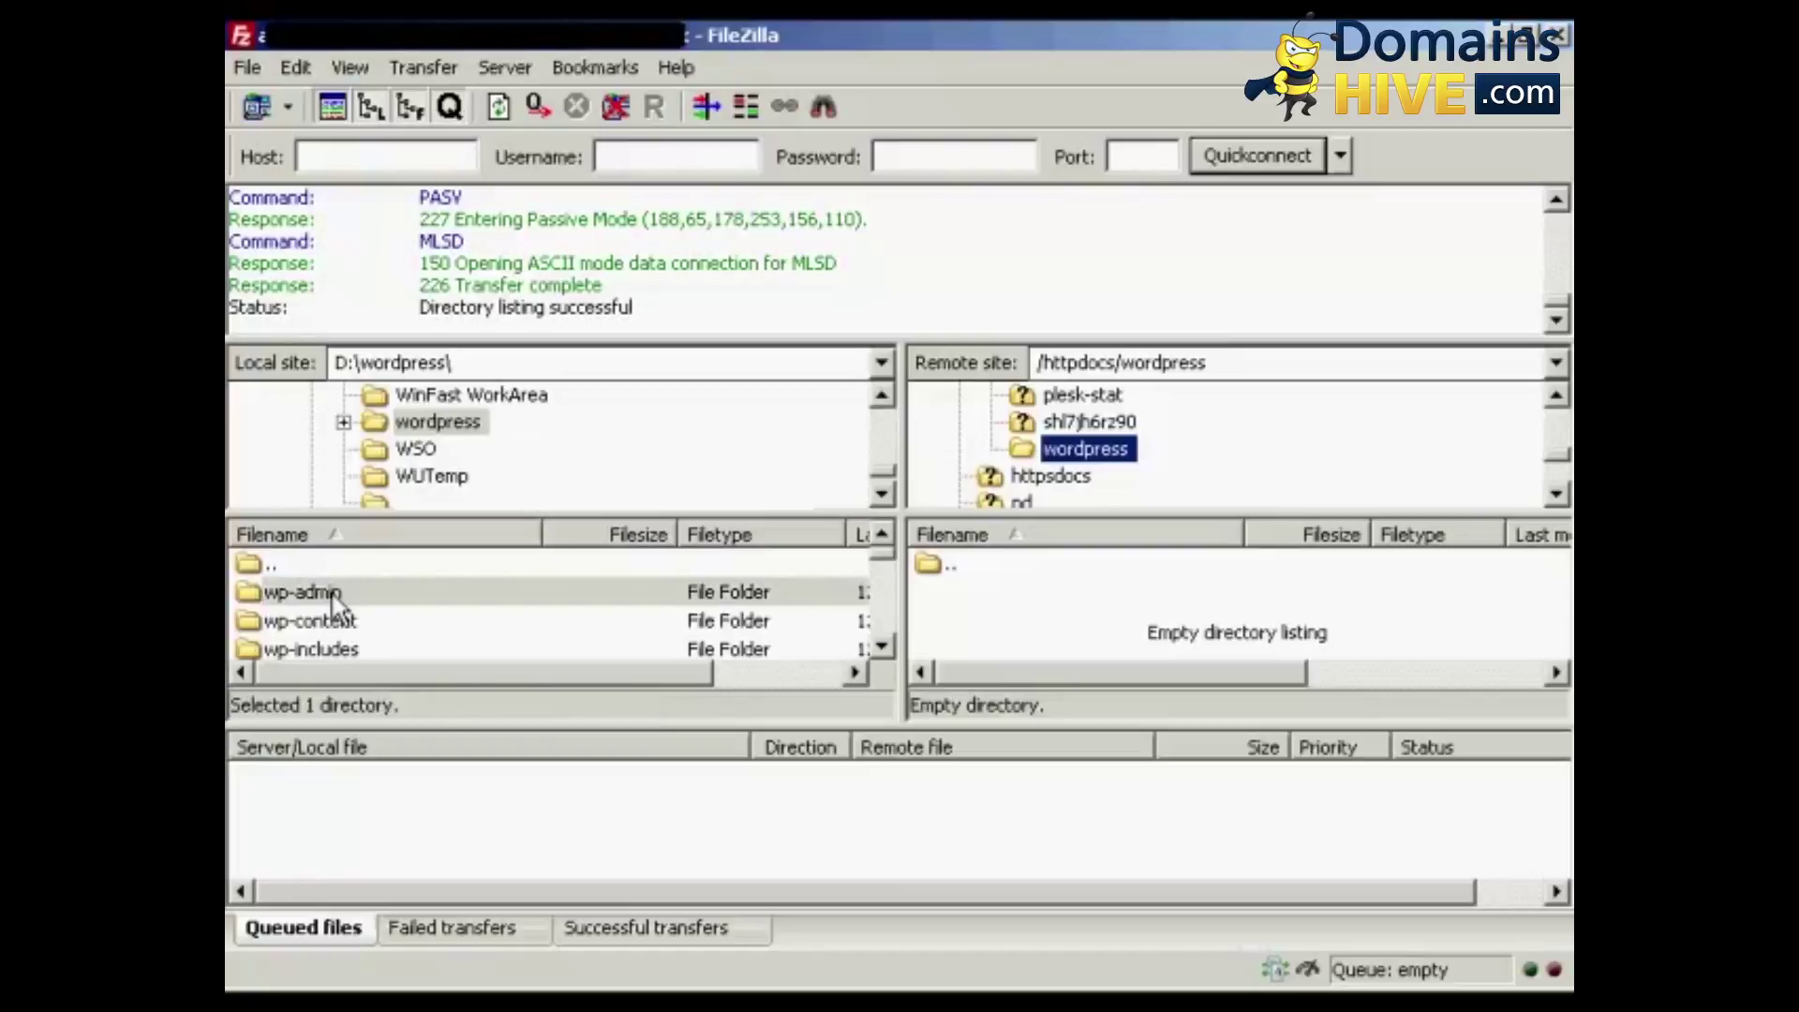
{"action": "left_click", "coordinate": [881, 648]}
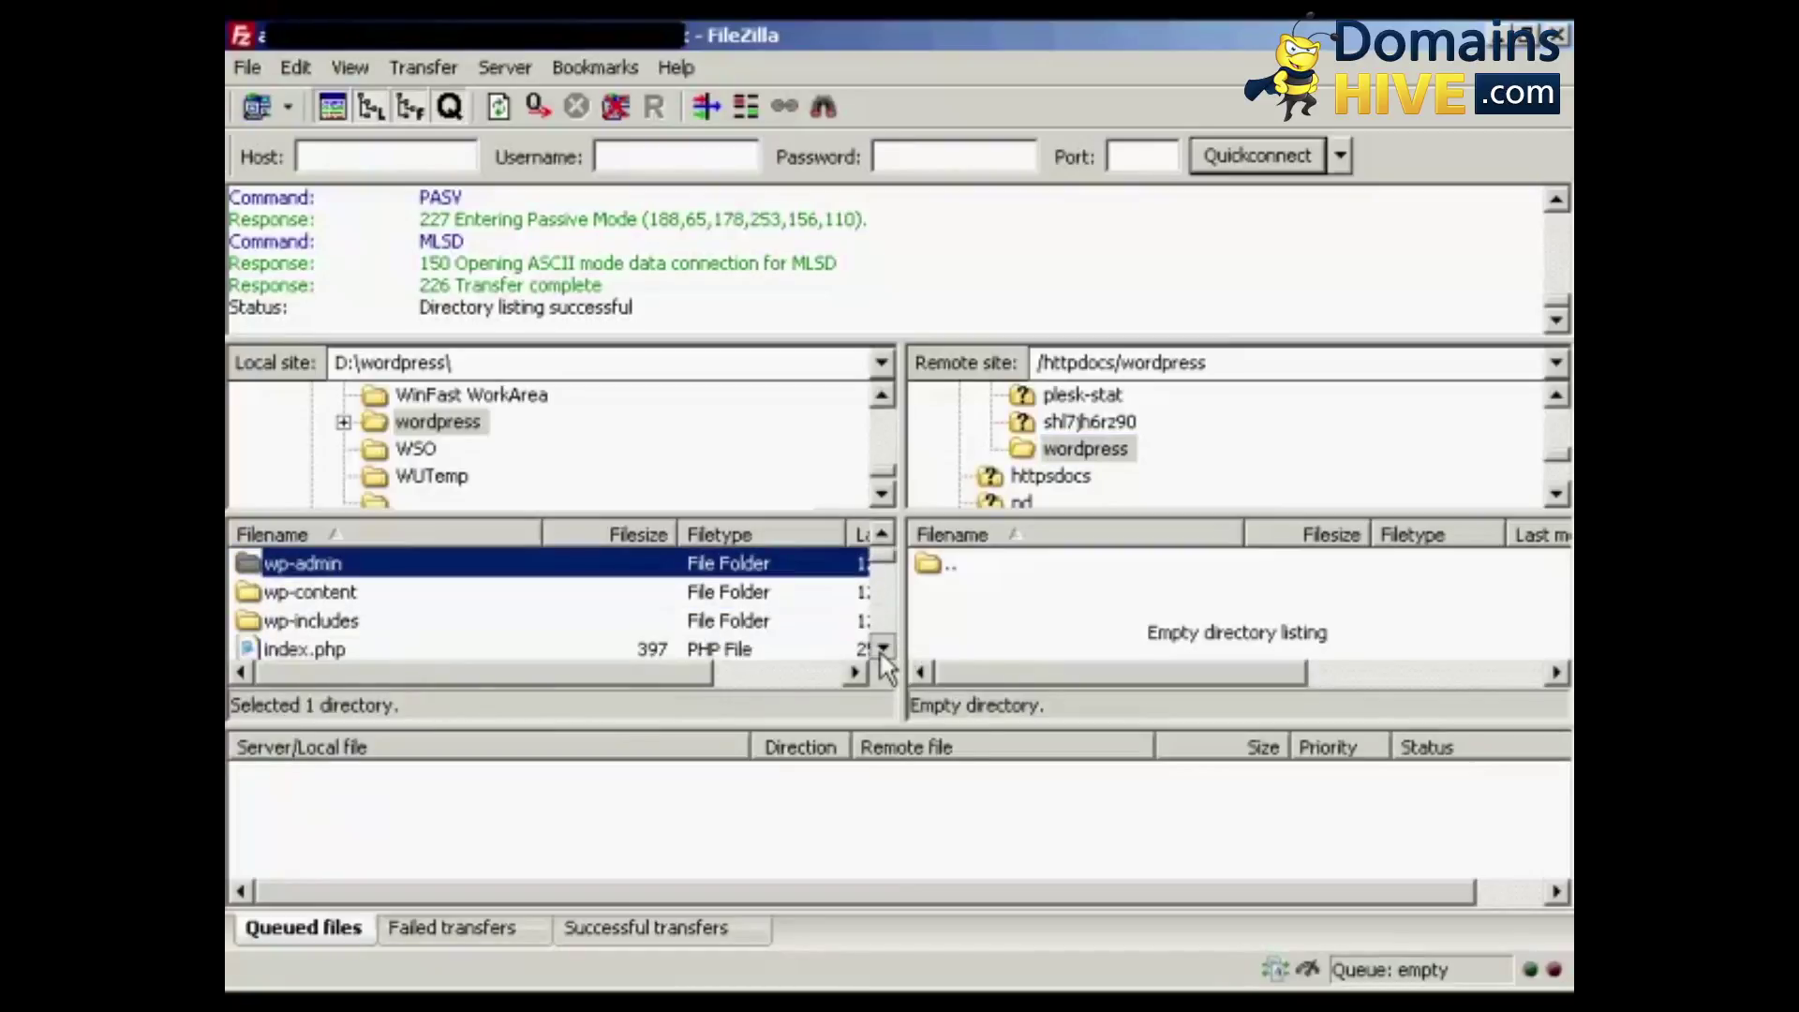
{"action": "left_click", "coordinate": [881, 649]}
{"action": "left_click_drag", "start_coordinate": [886, 581], "coordinate": [886, 645]}
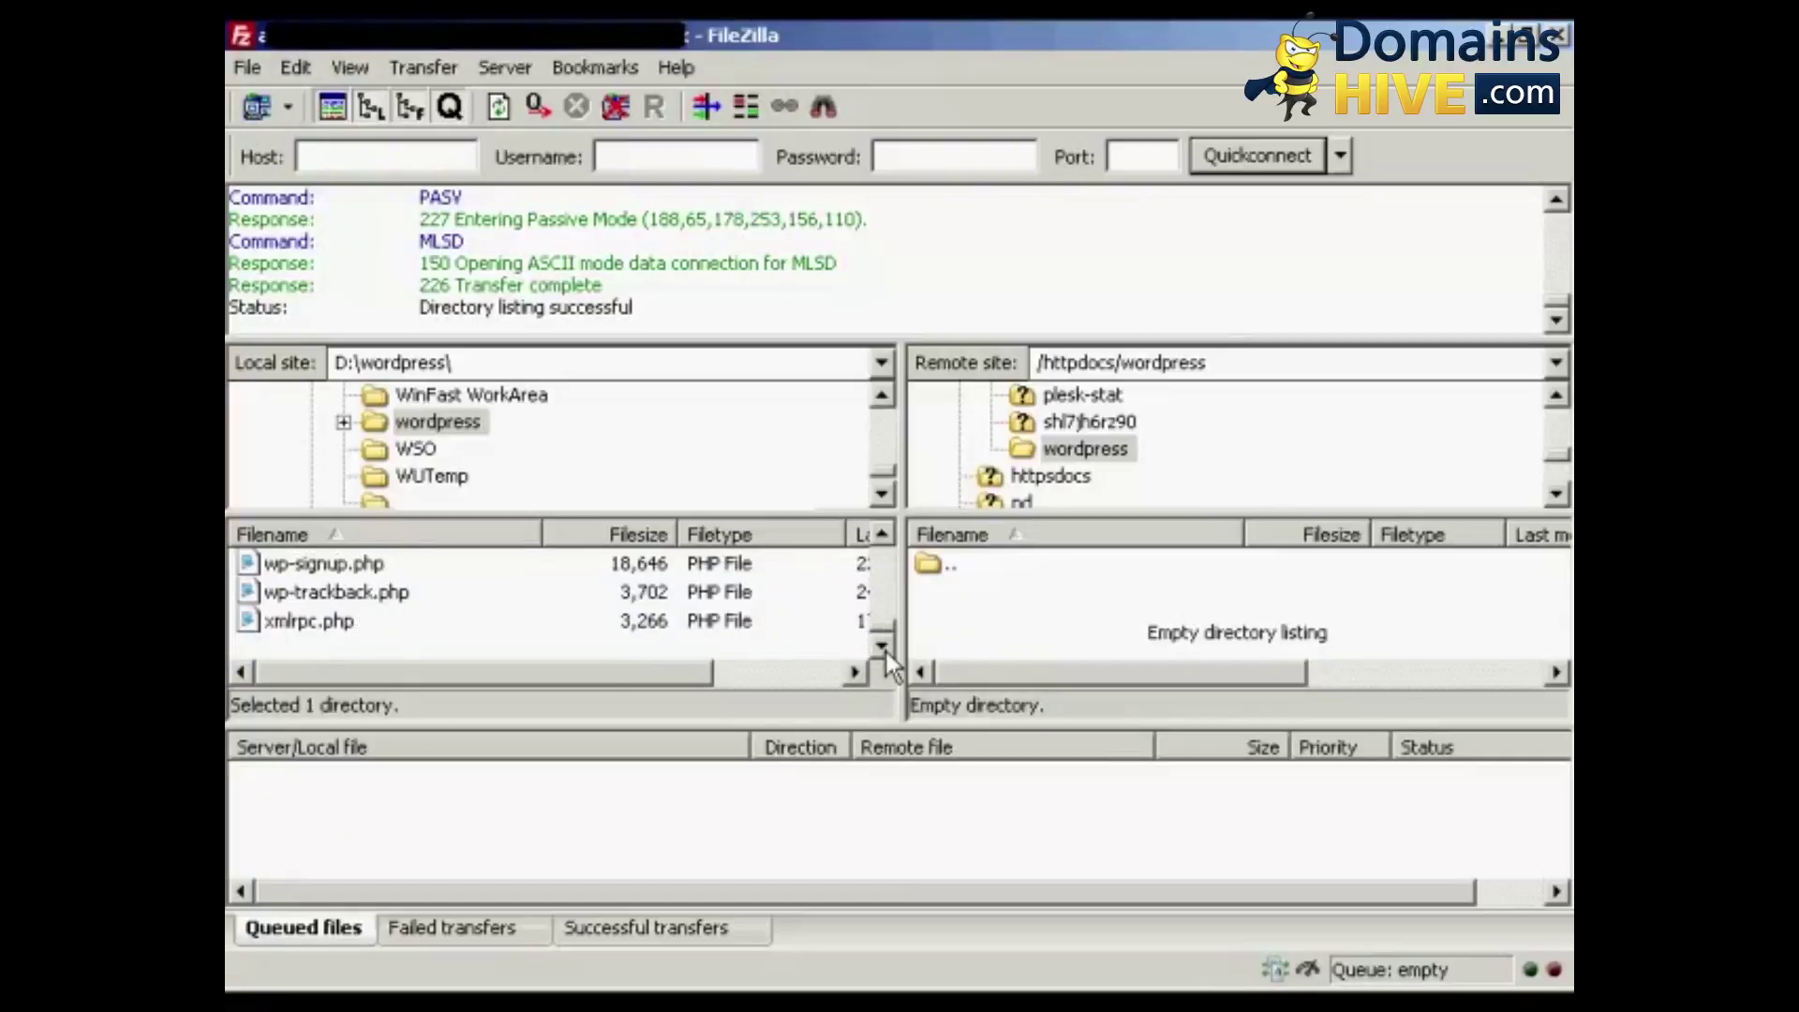
{"action": "left_click", "coordinate": [296, 626], "text": "shift"}
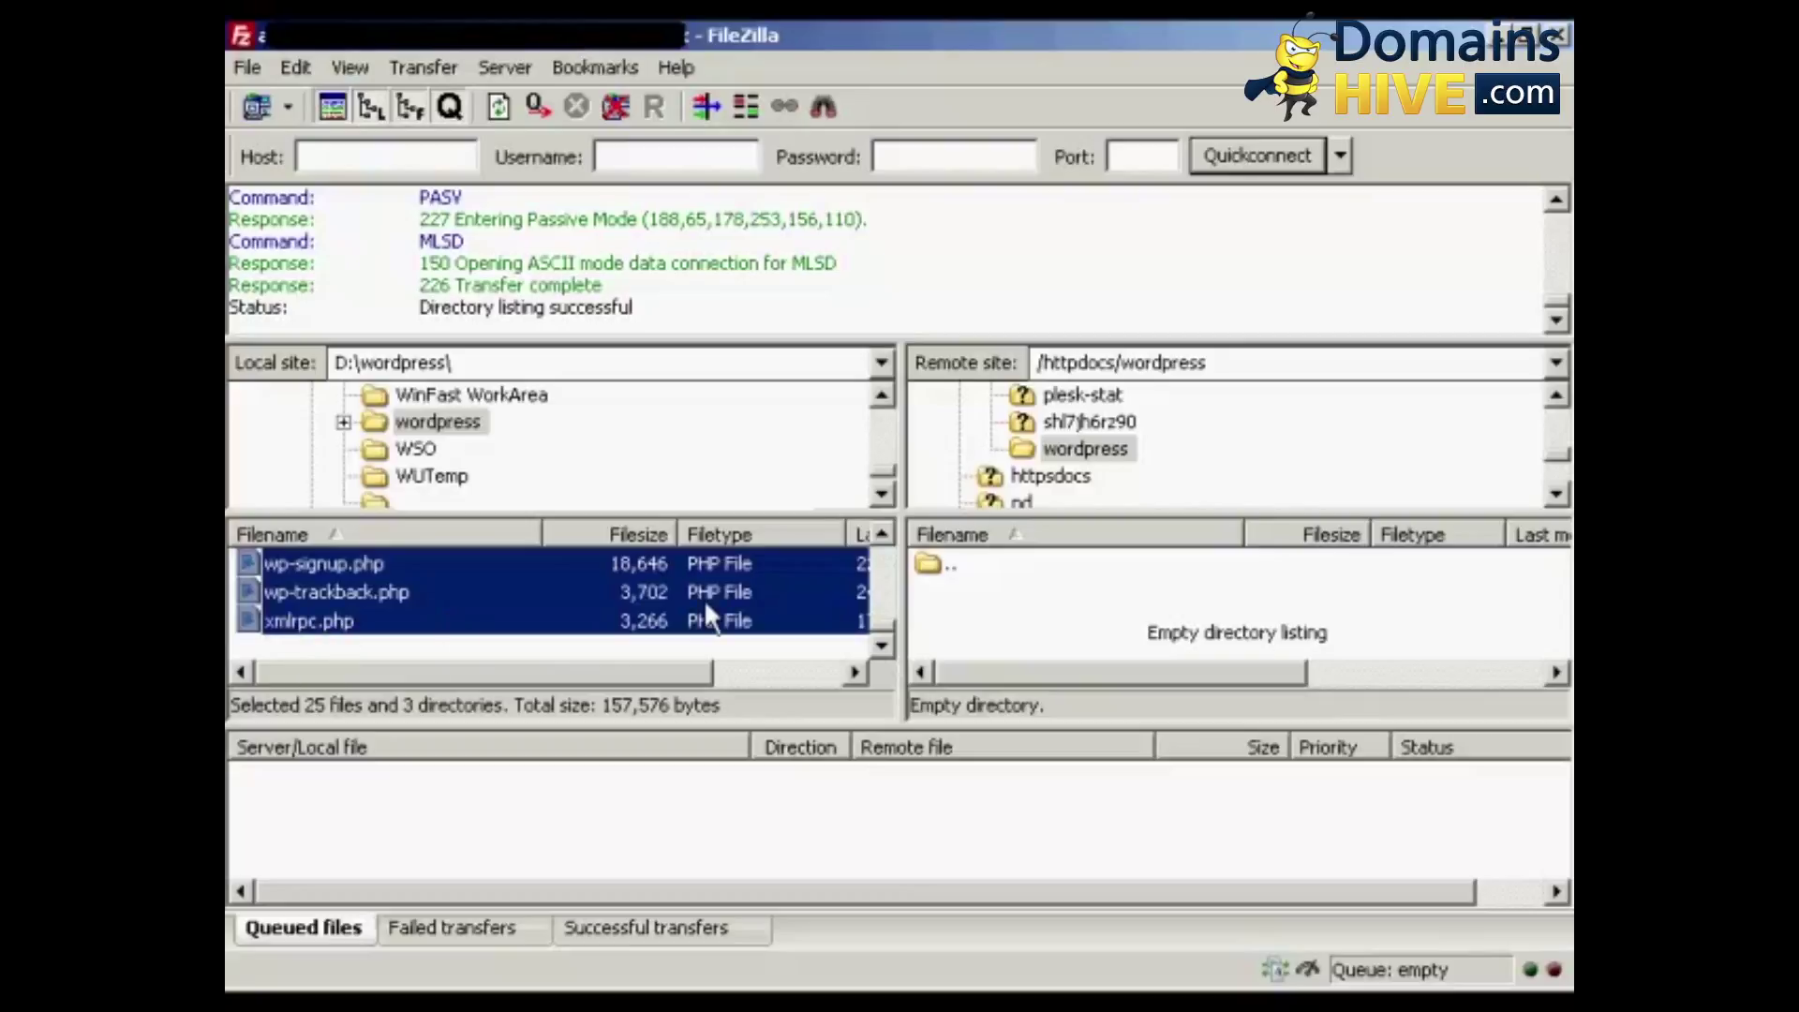
{"action": "right_click", "coordinate": [781, 582]}
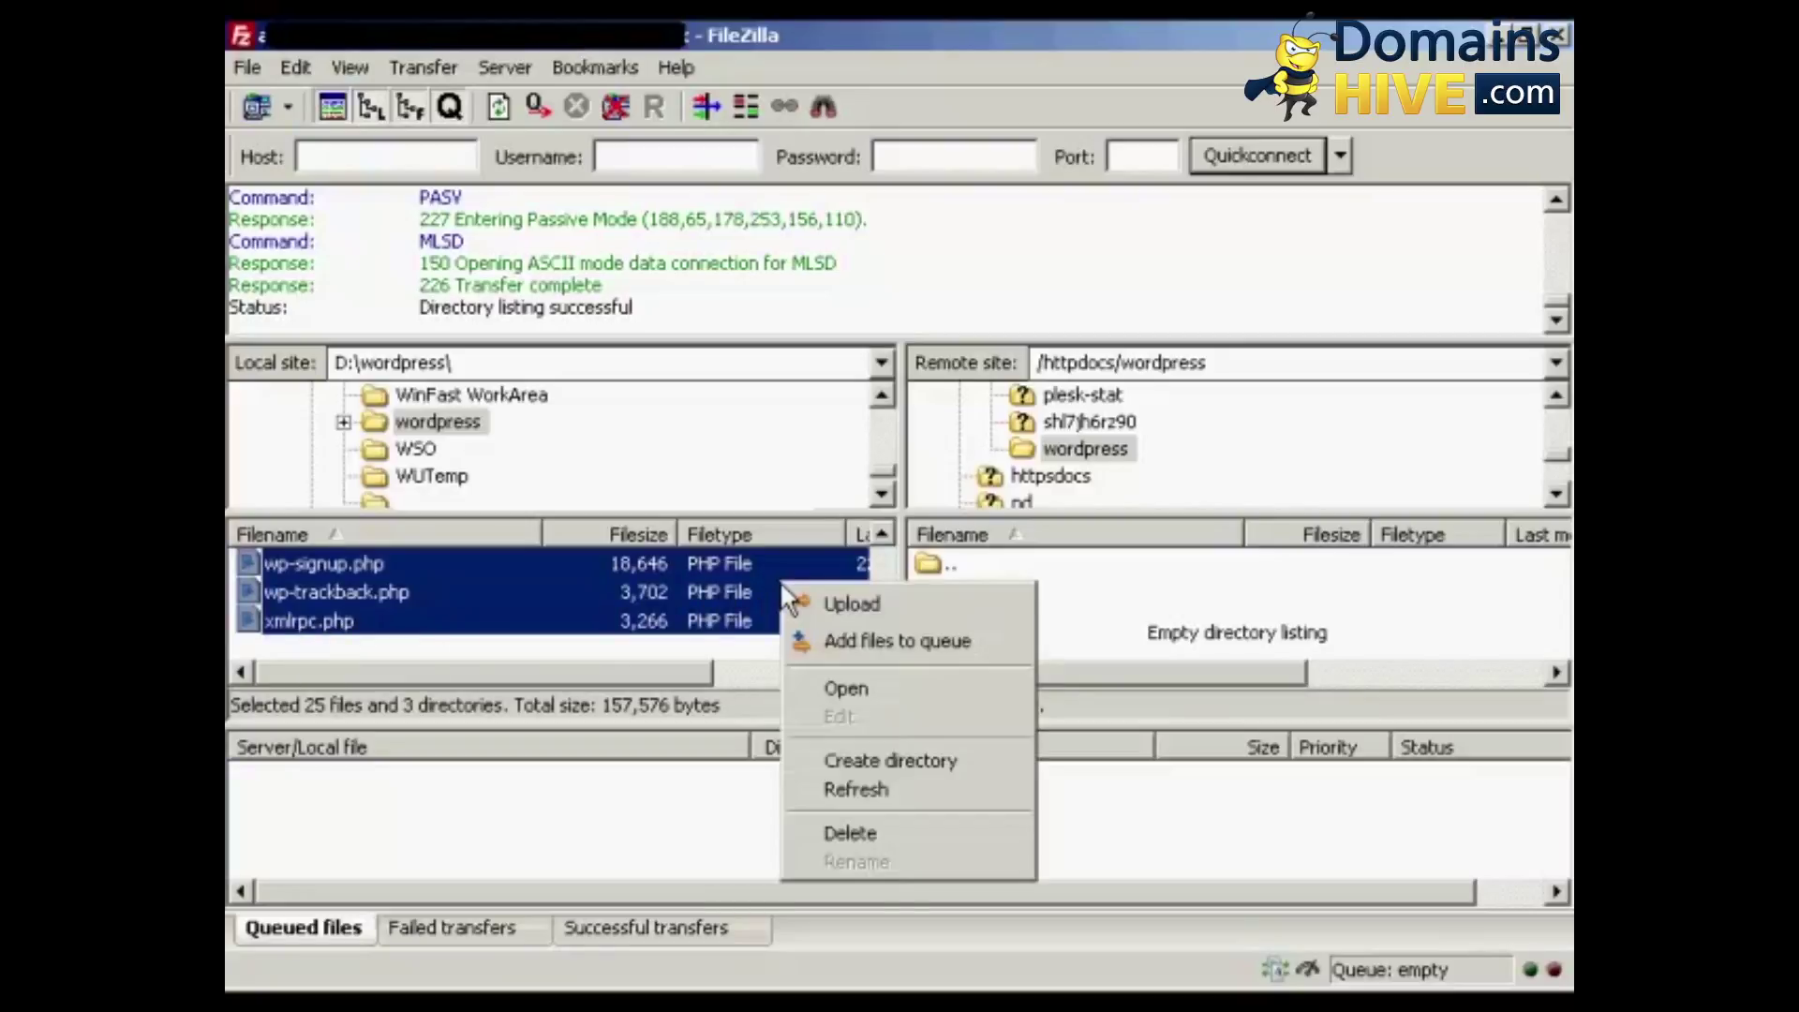
{"action": "left_click", "coordinate": [858, 605]}
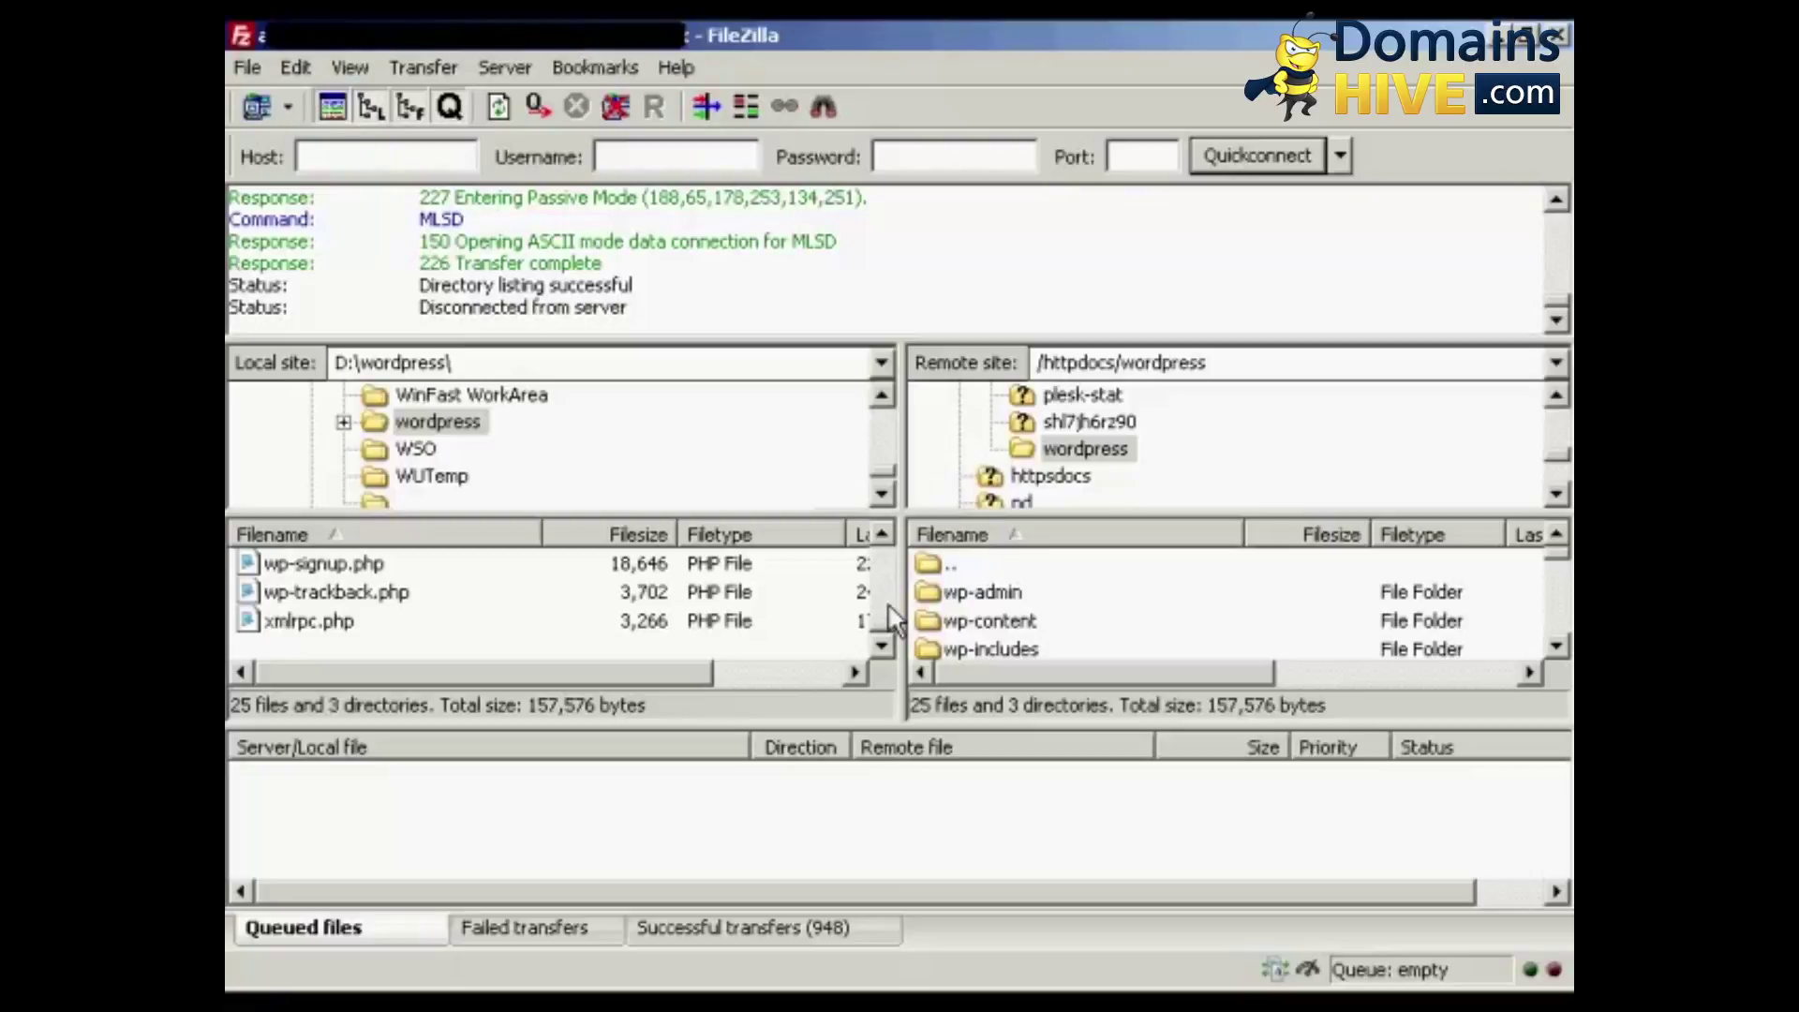
{"action": "left_click", "coordinate": [619, 106]}
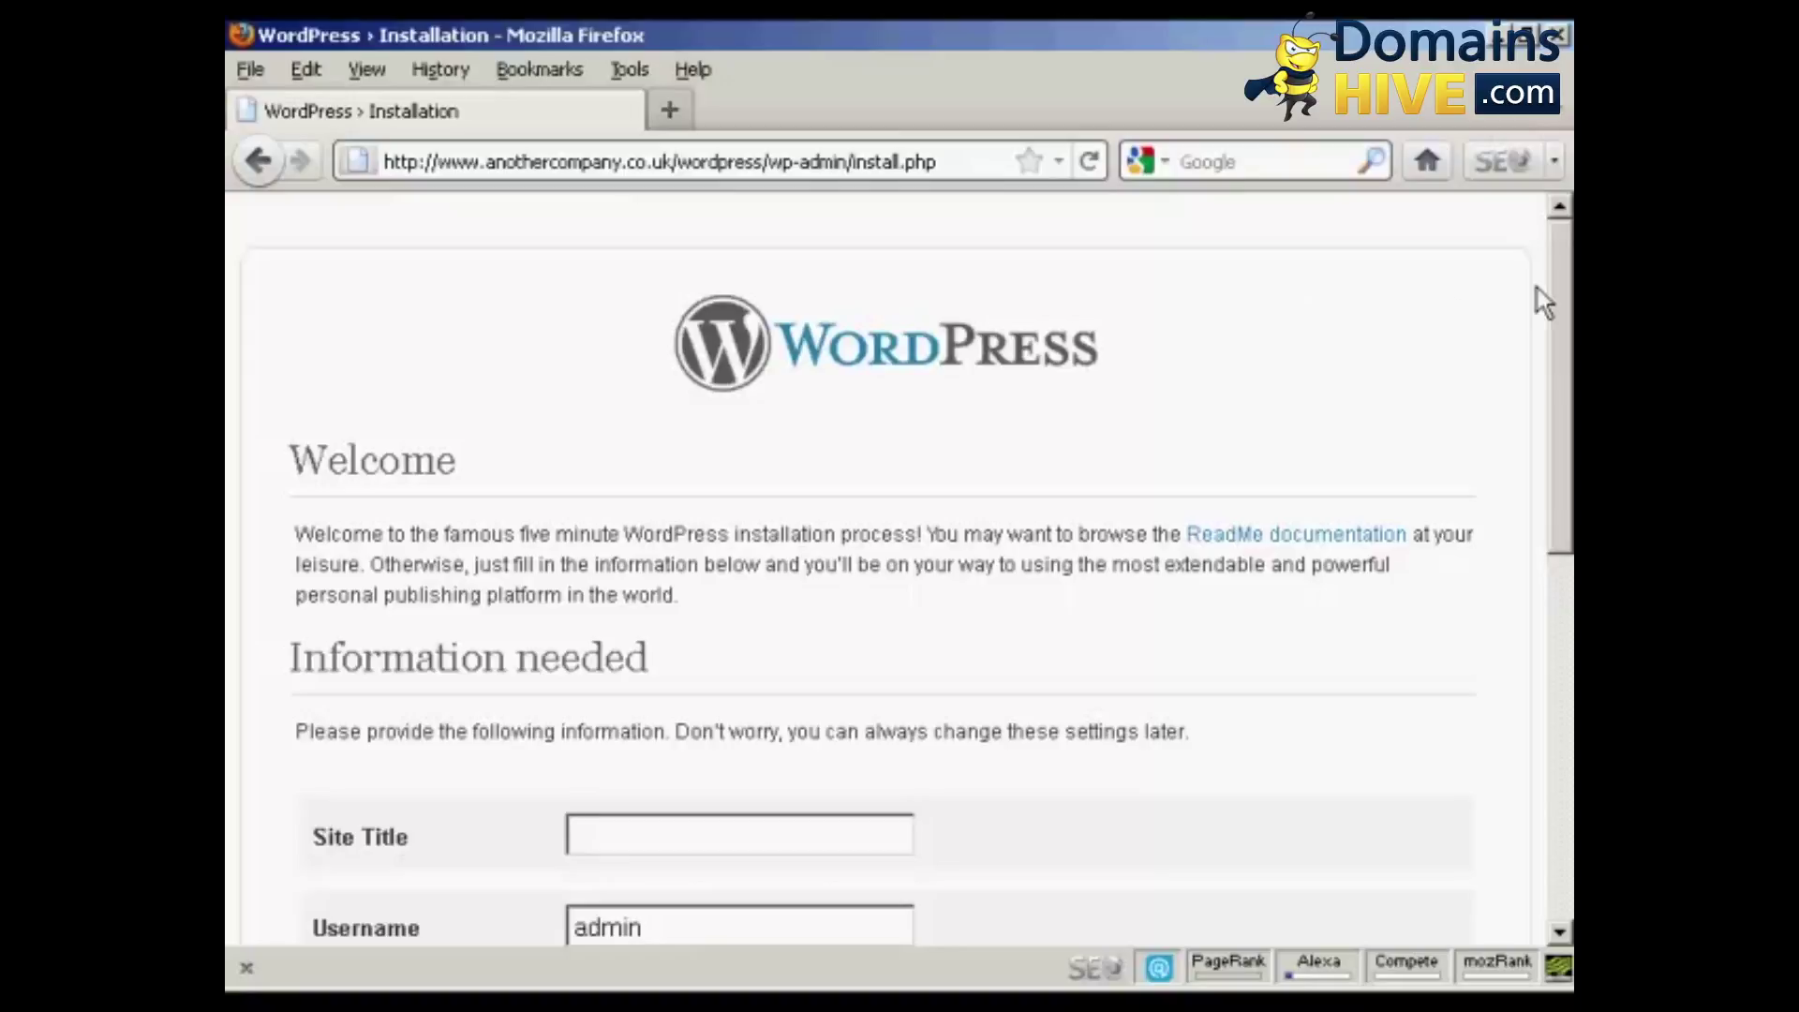
- Enter Sam's Blog as the site title on the WordPress installation page and fill in the admin account password in both password fields
{"action": "left_click_drag", "start_coordinate": [1567, 309], "coordinate": [1570, 545]}
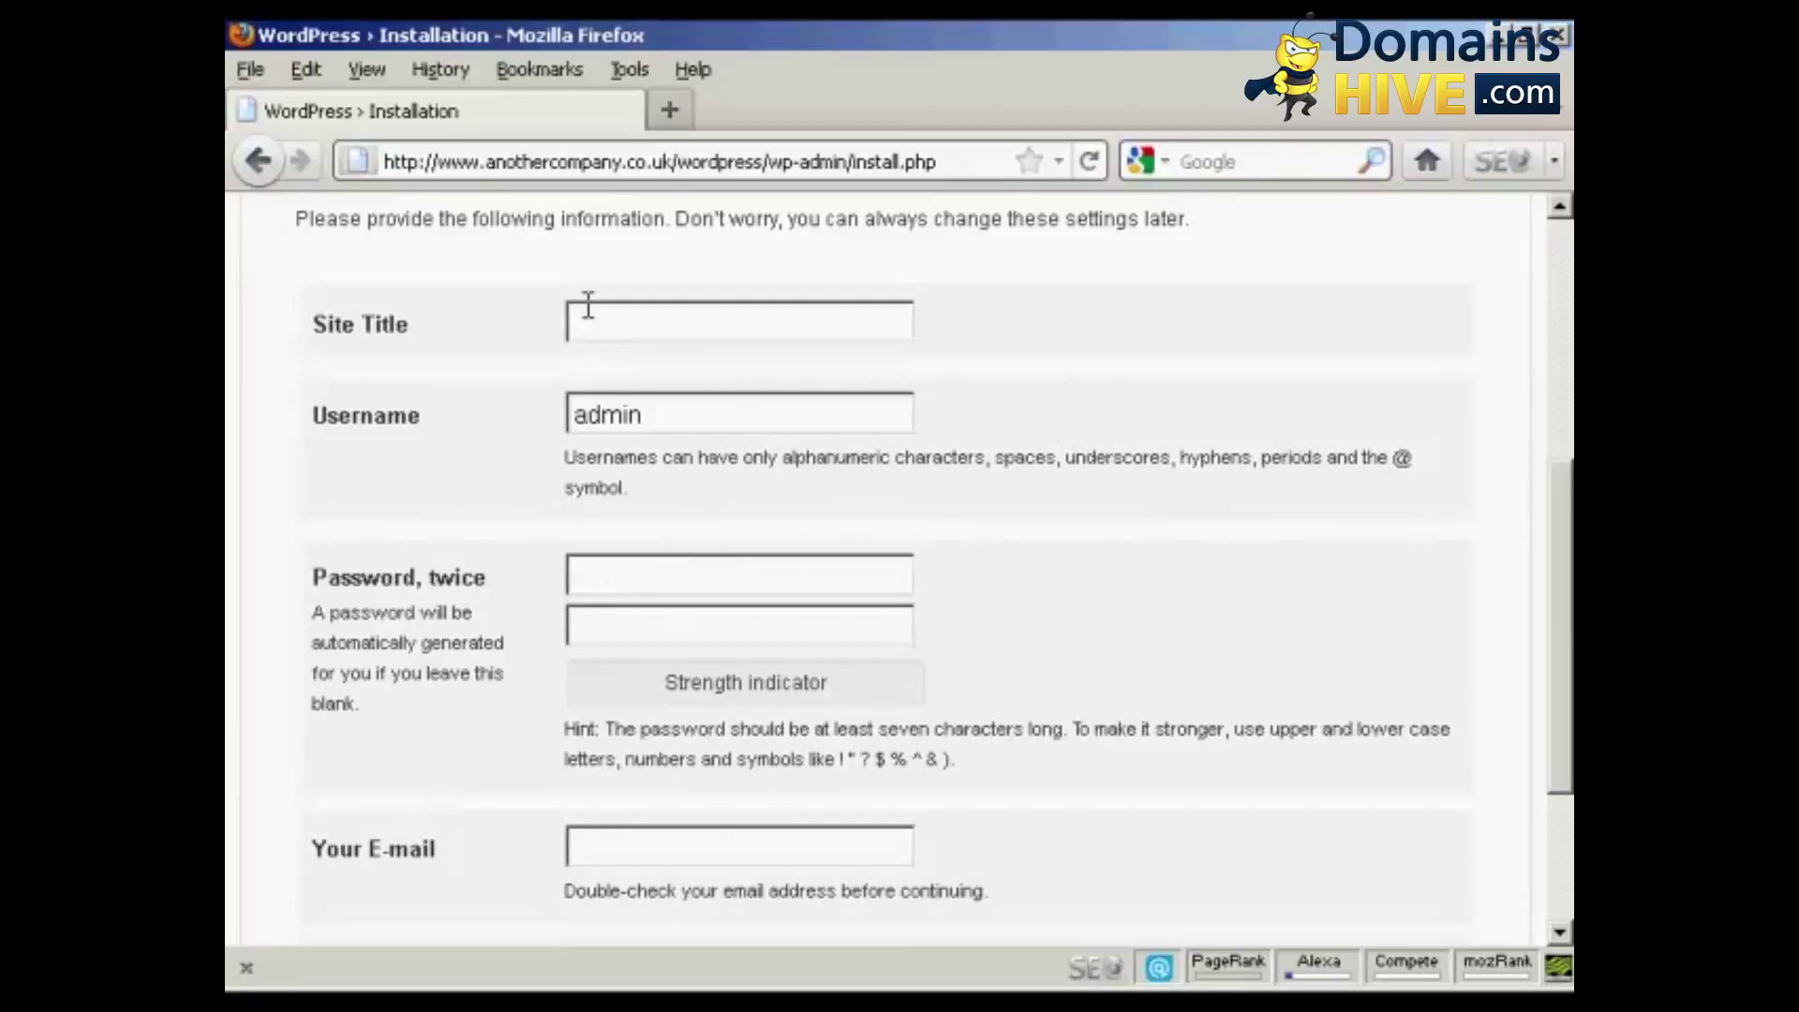
{"action": "type", "text": "Sam's Blog"}
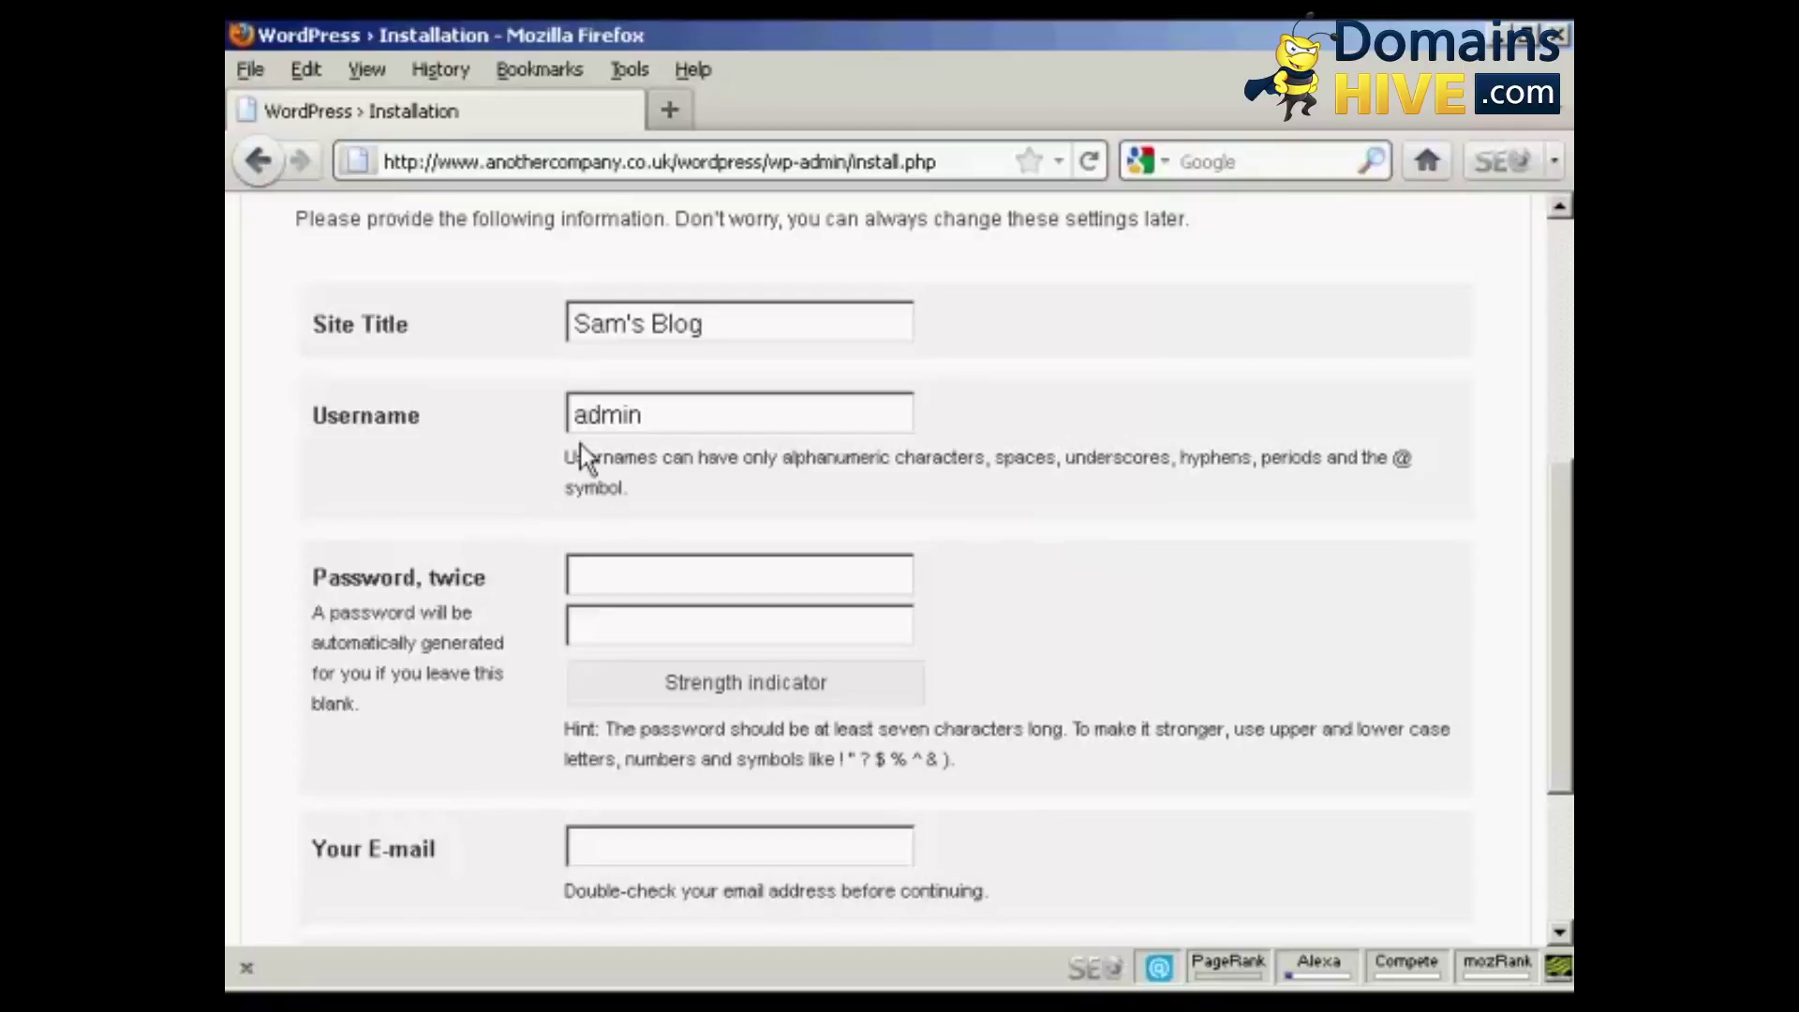
{"action": "left_click", "coordinate": [614, 572]}
{"action": "type", "text": "••••••••"}
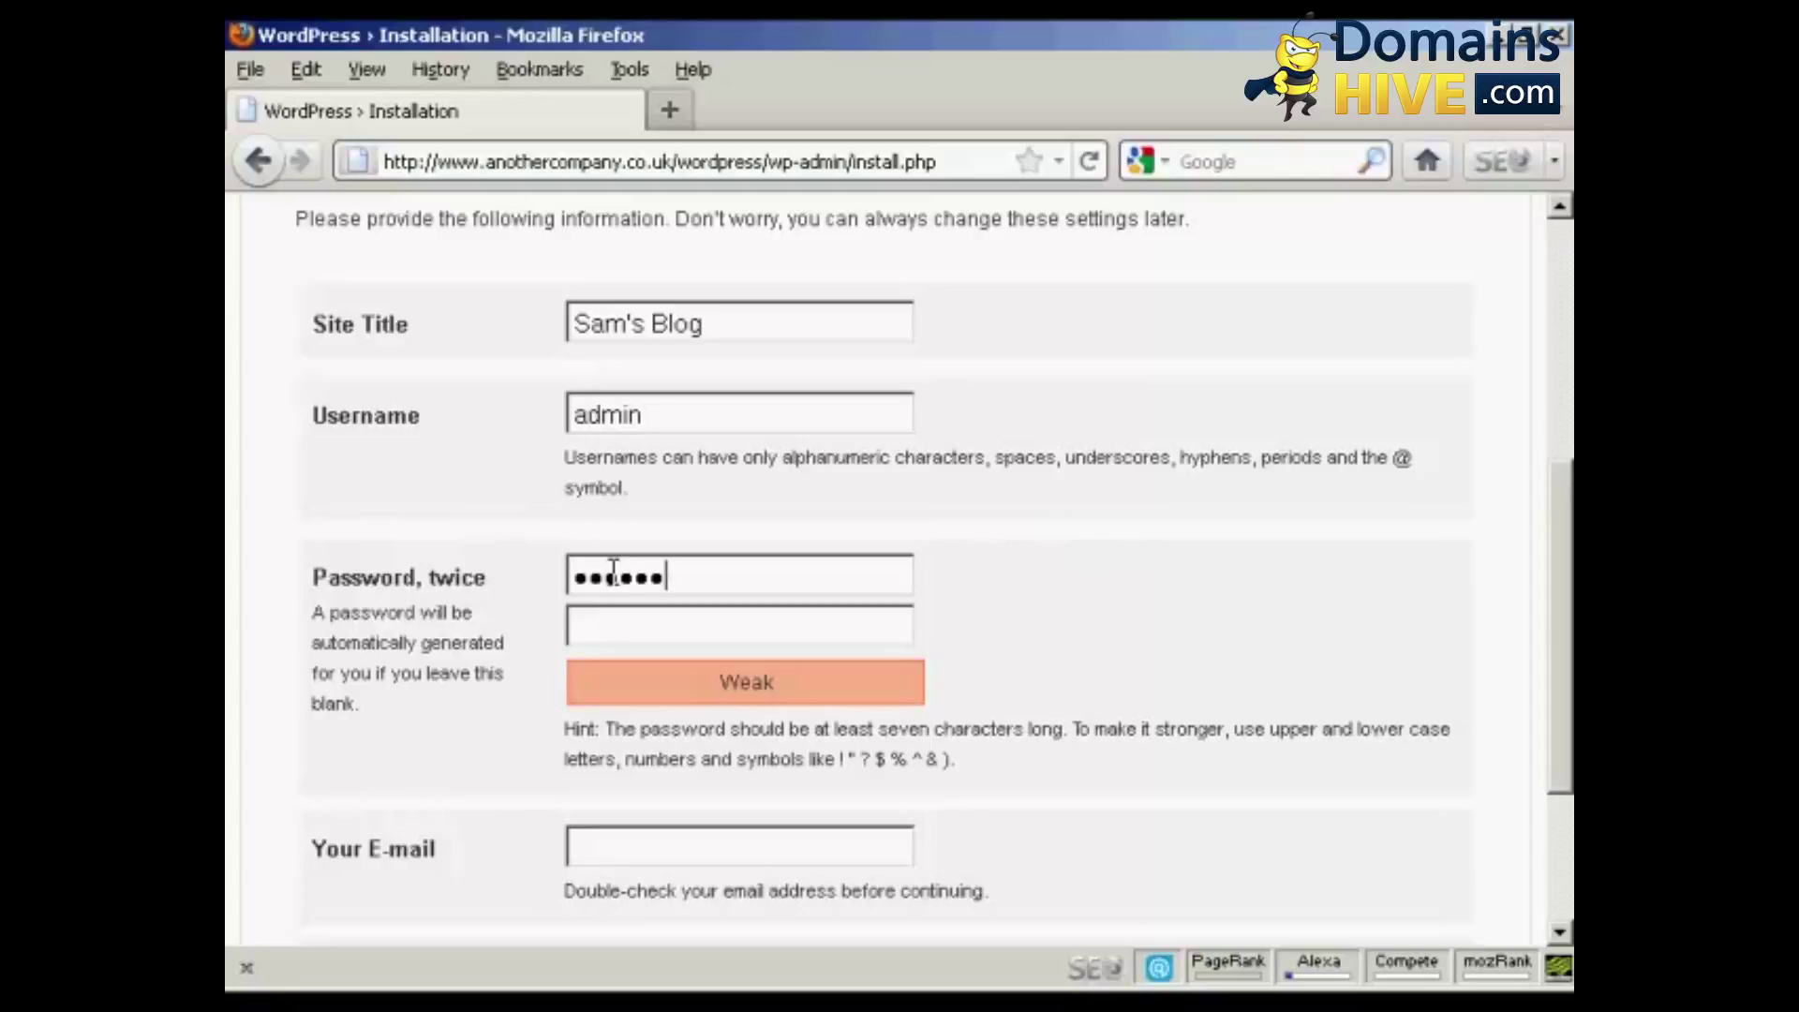
{"action": "left_click", "coordinate": [602, 627]}
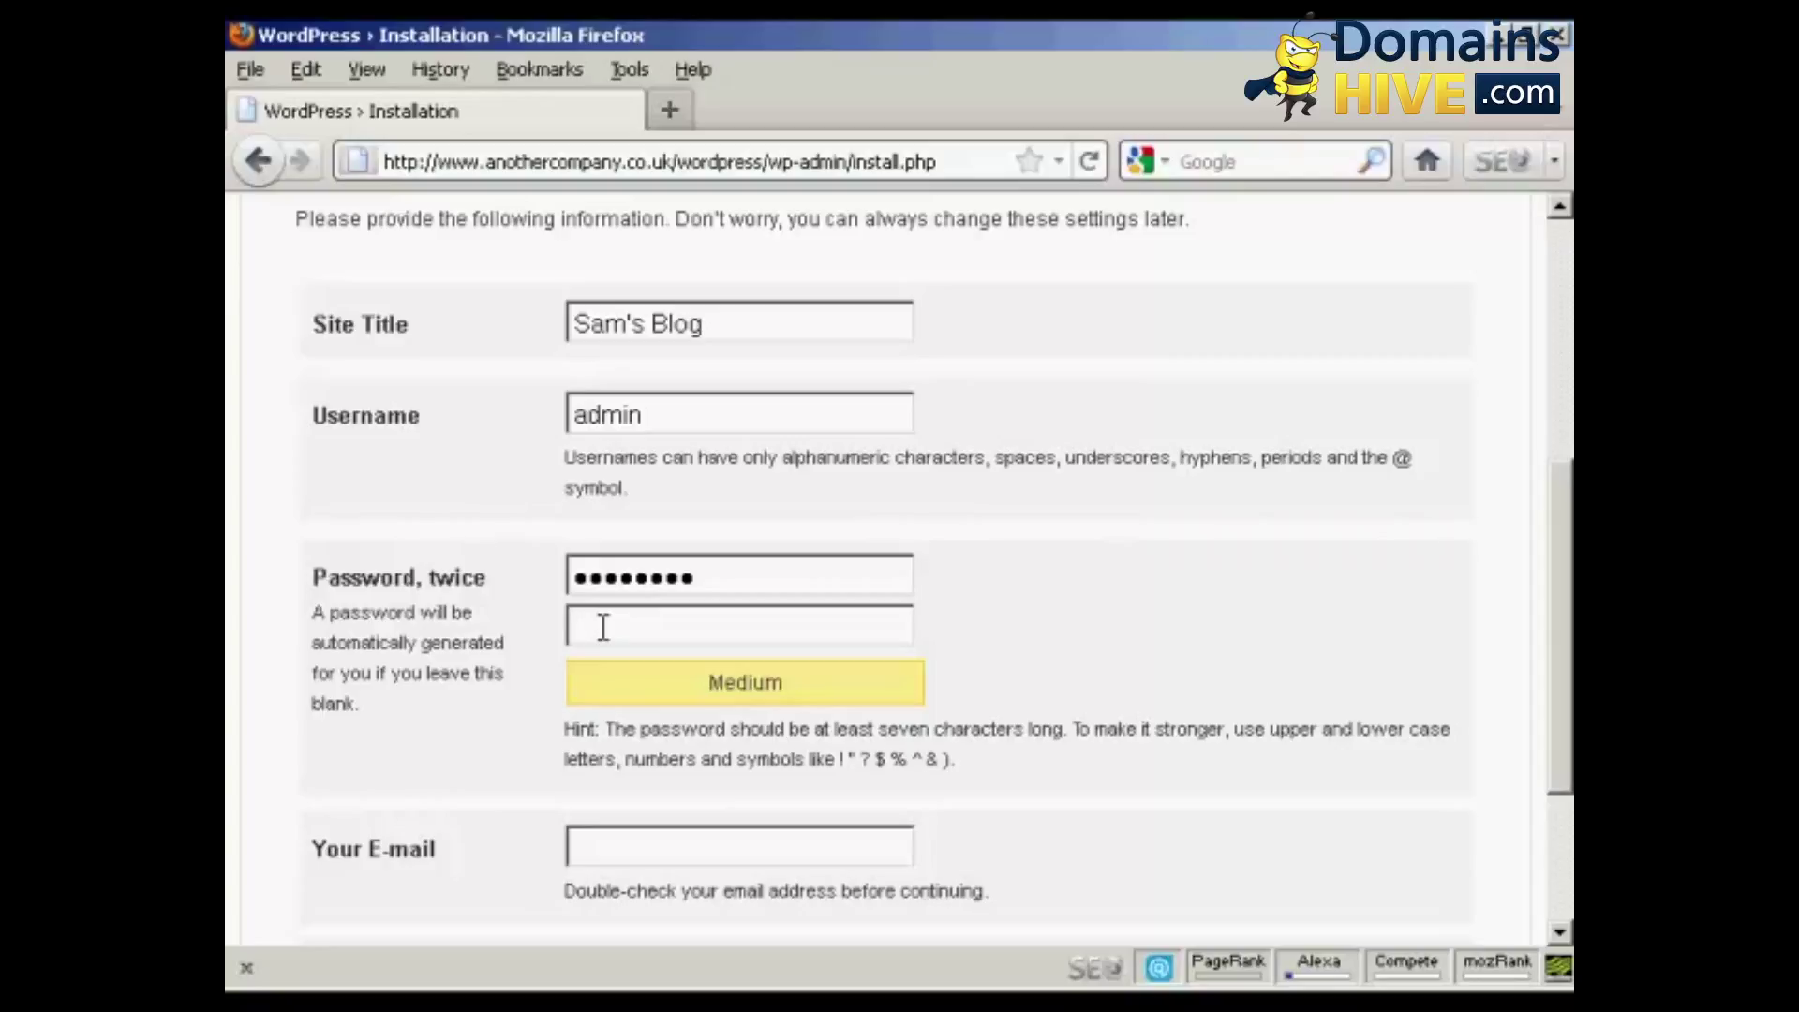
{"action": "type", "text": "•••••••"}
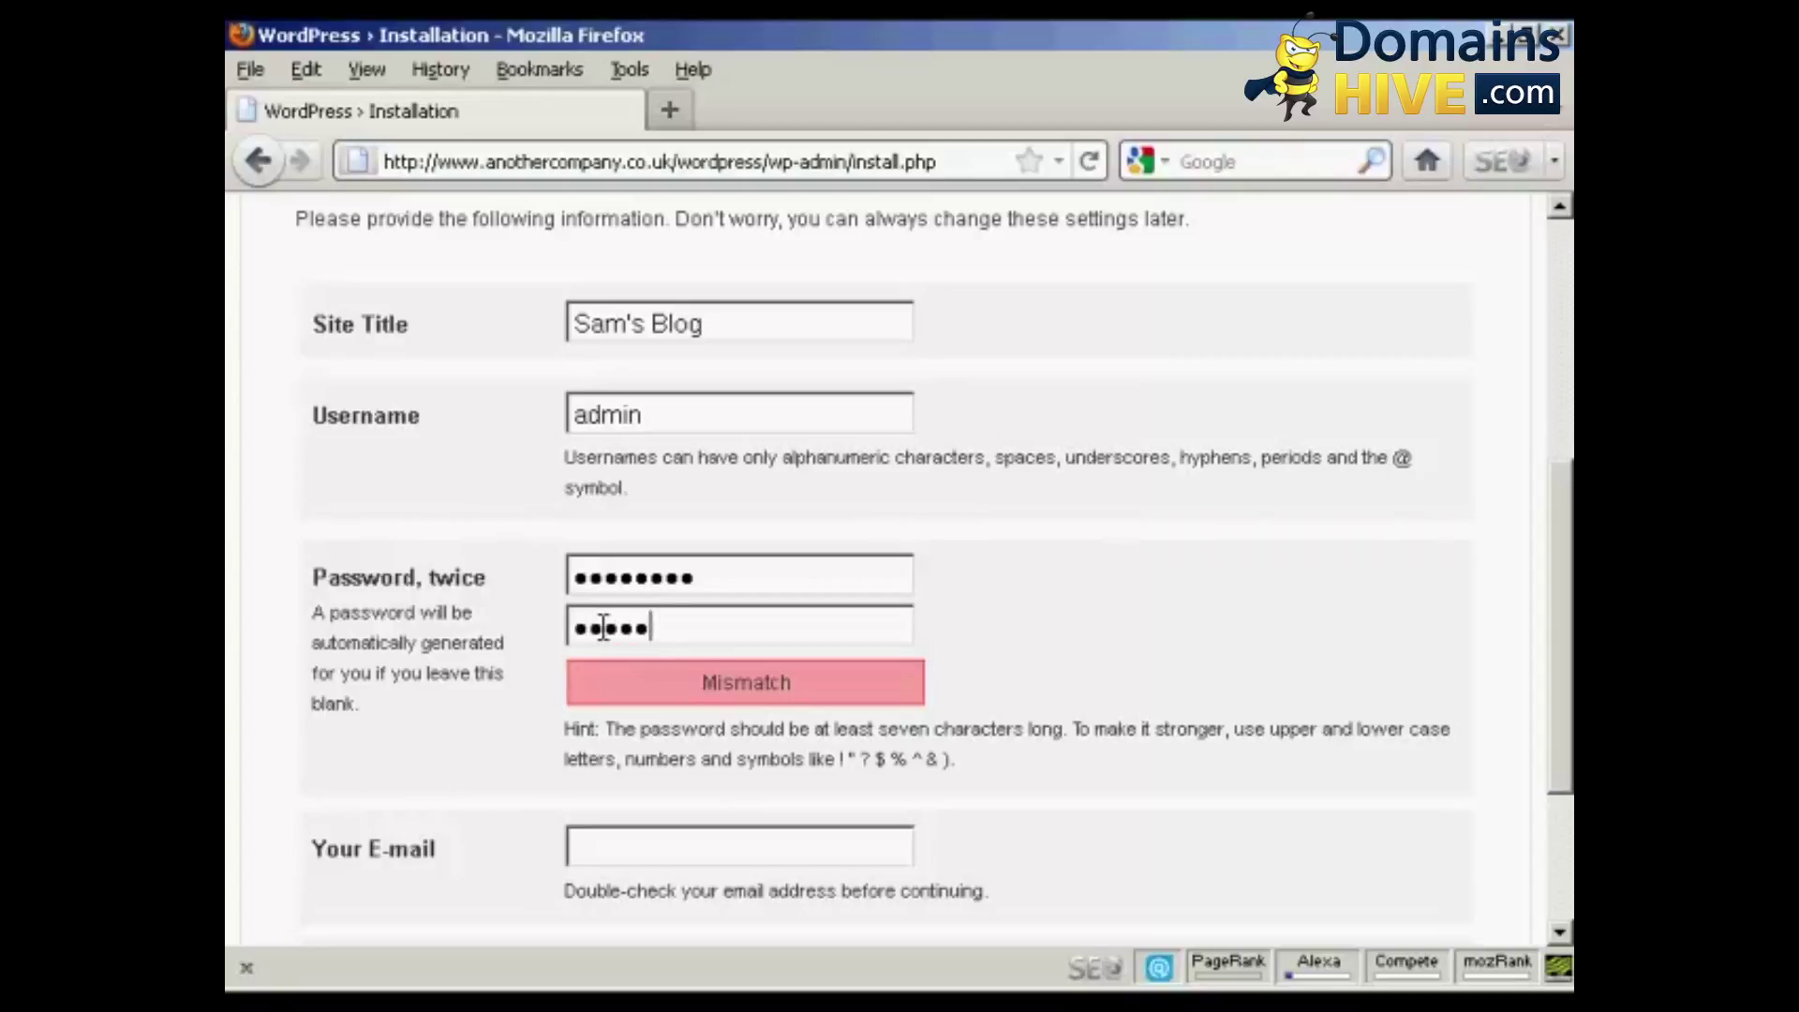
{"action": "type", "text": "••"}
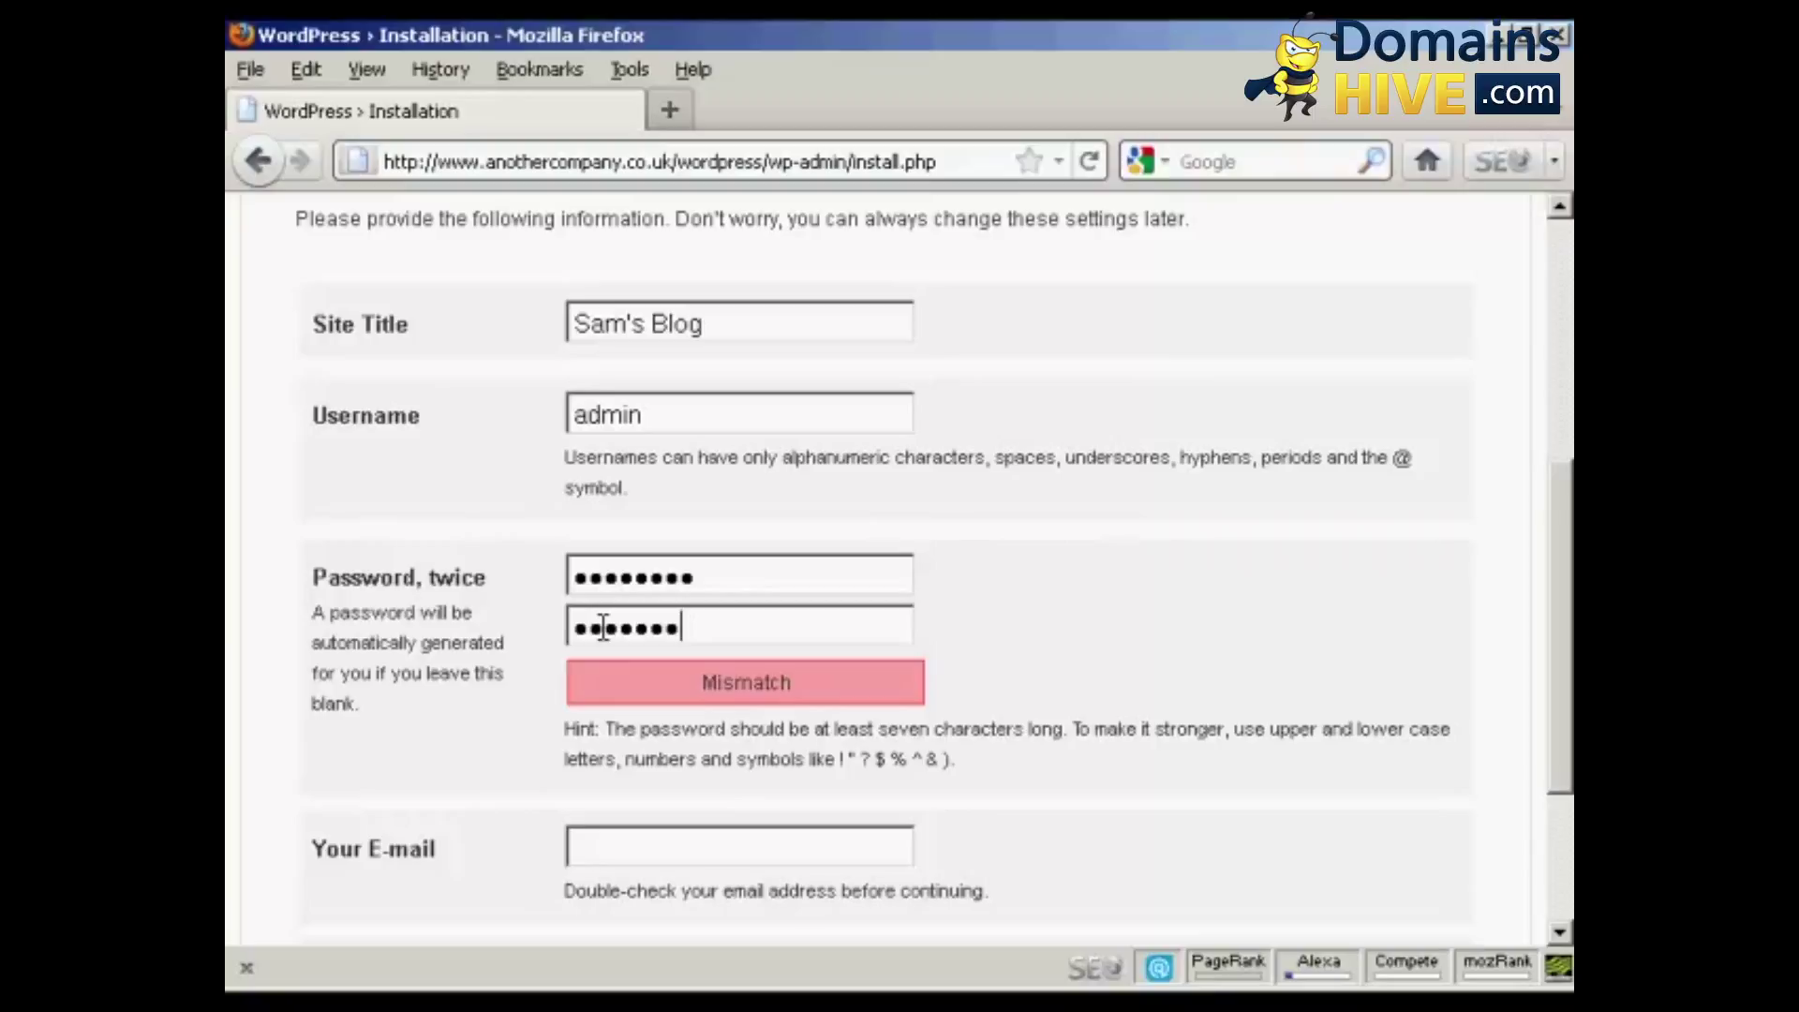